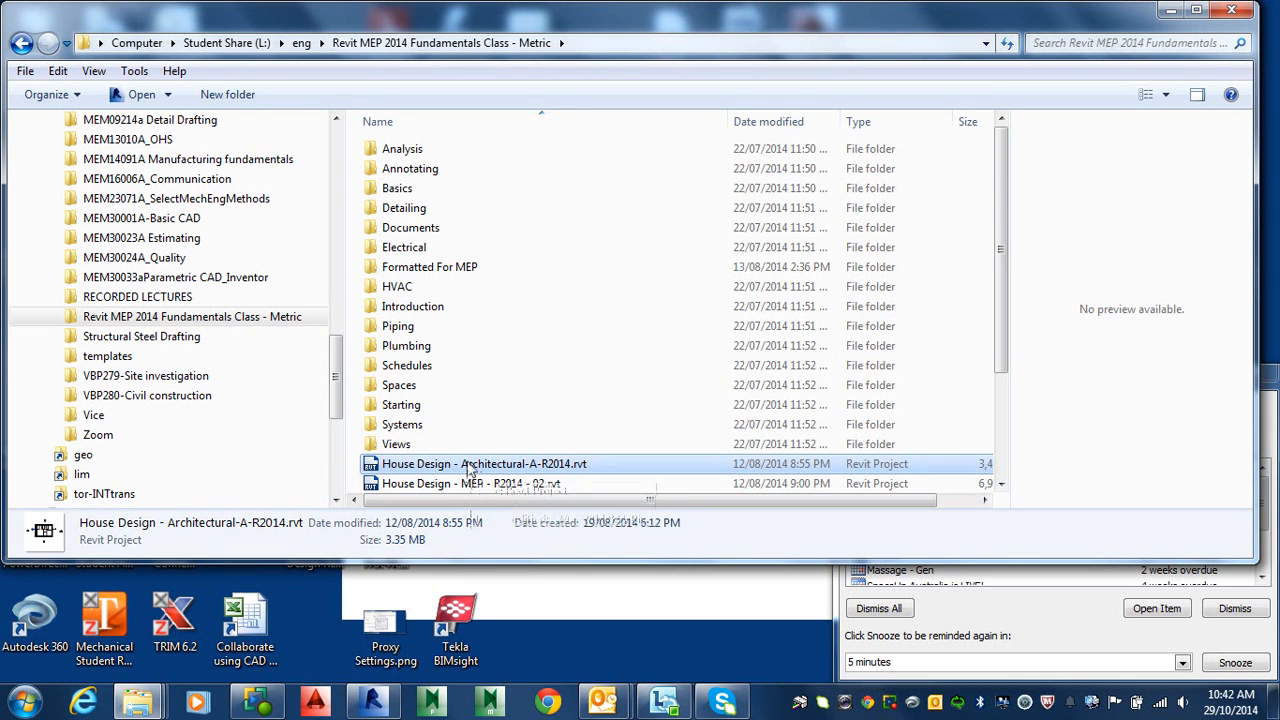
Step: Select the House Design project file in the class folder, cancelling the accidental rename
left_click(466, 468)
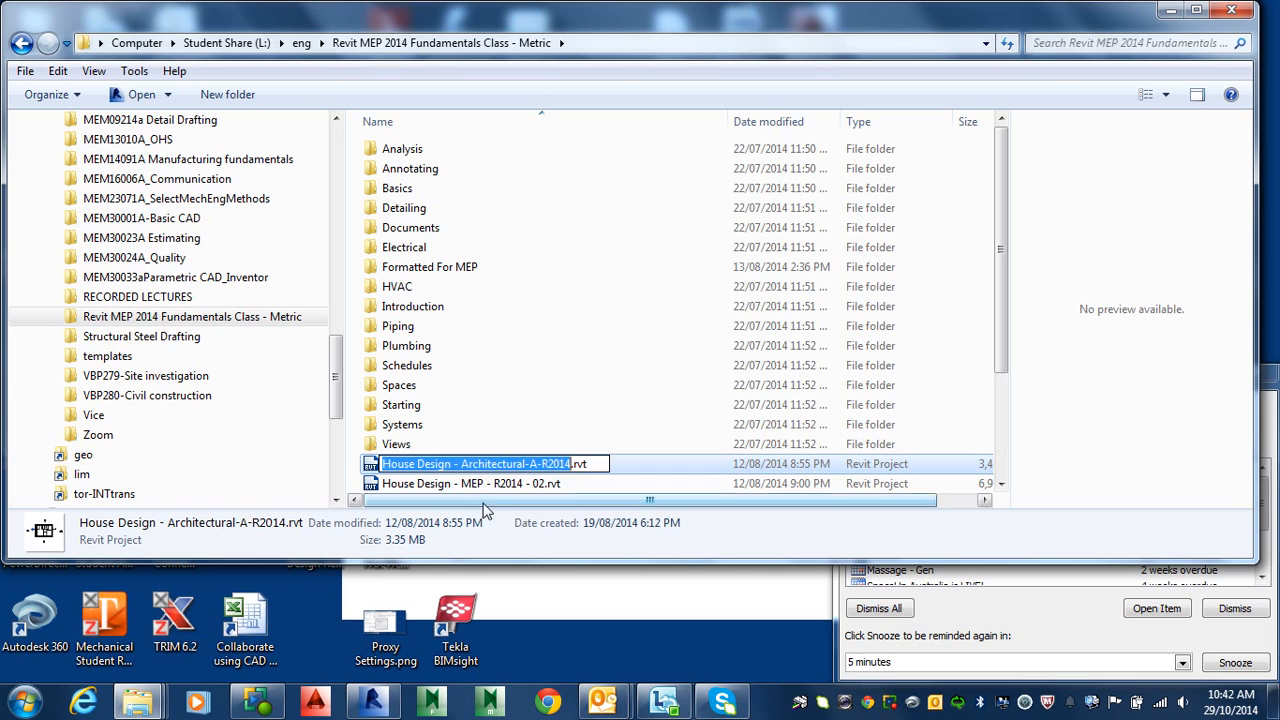
left_click(576, 466)
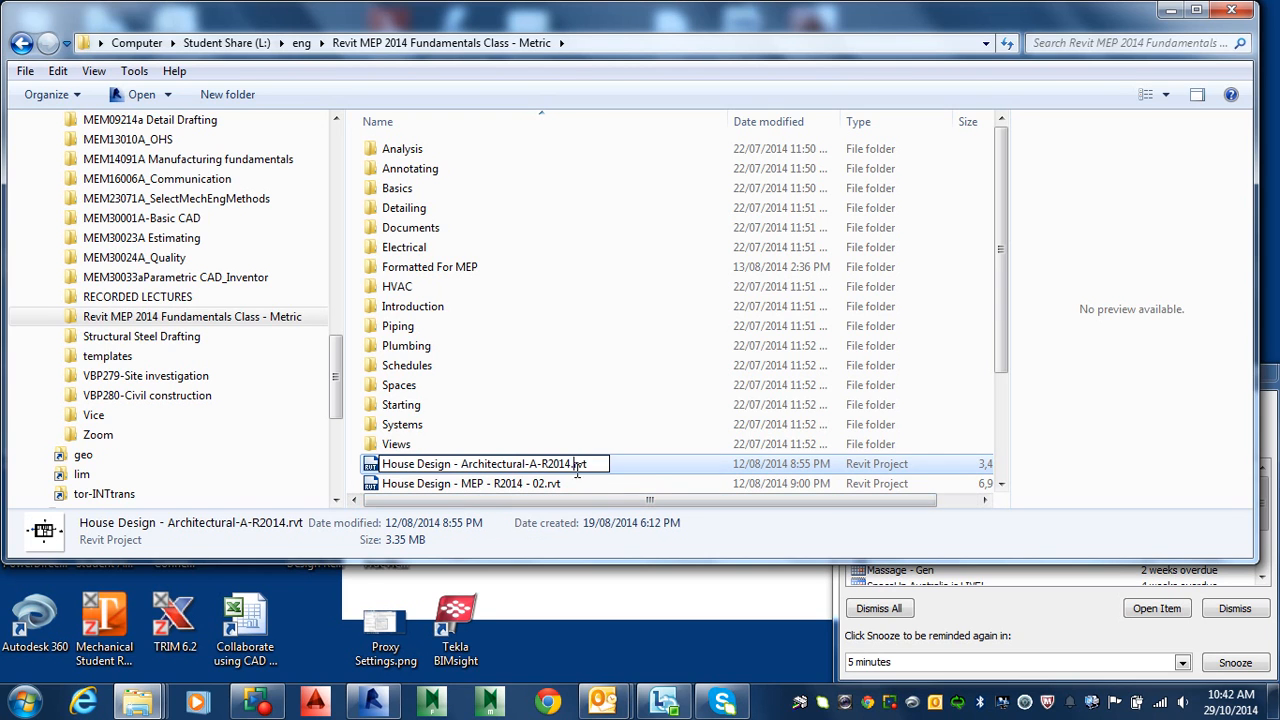
left_click(629, 388)
left_click(579, 466)
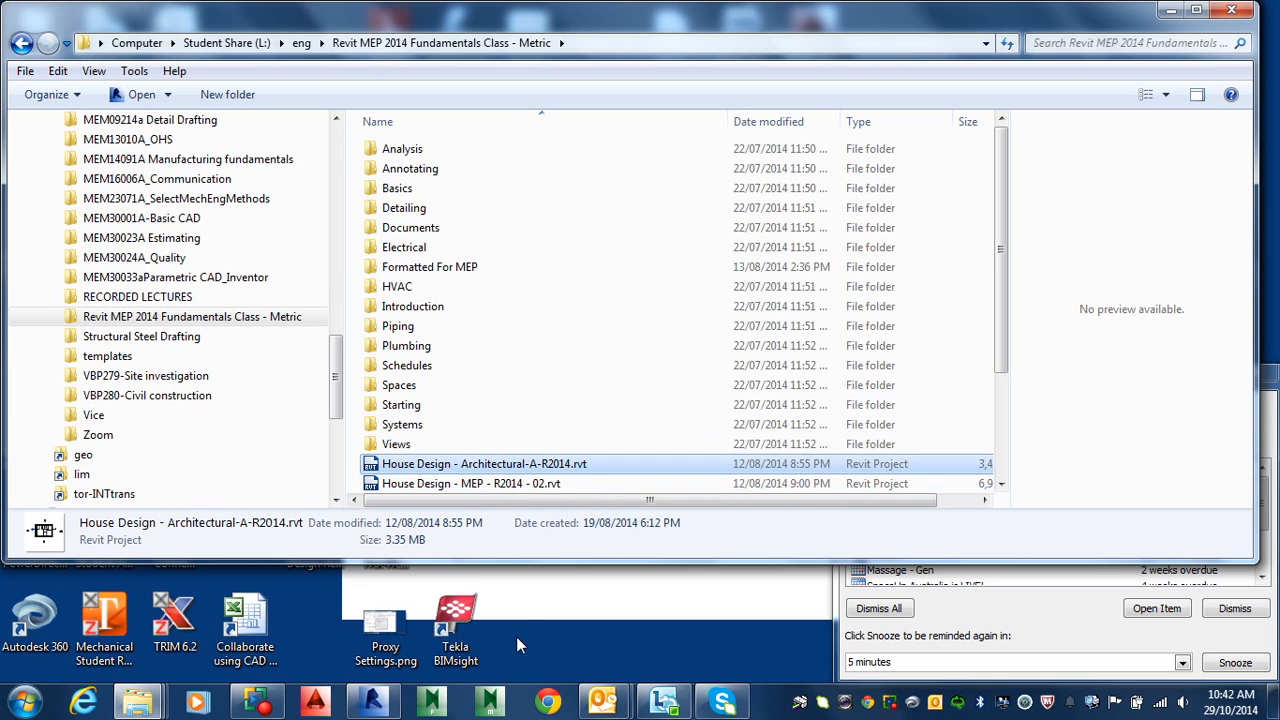
Step: Start placing Ceiling Light - Flat Round 60W fixtures and put several in the large lower-left room
left_click(372, 702)
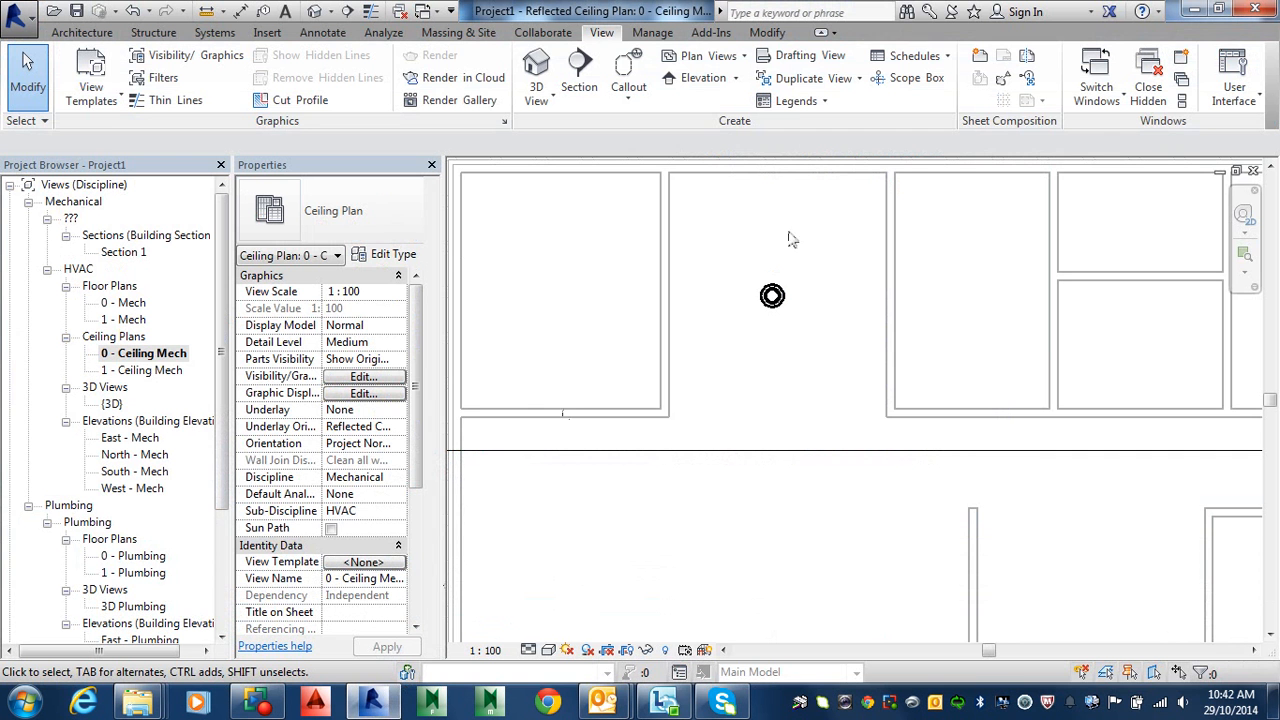
scroll(840, 370, "down", 5)
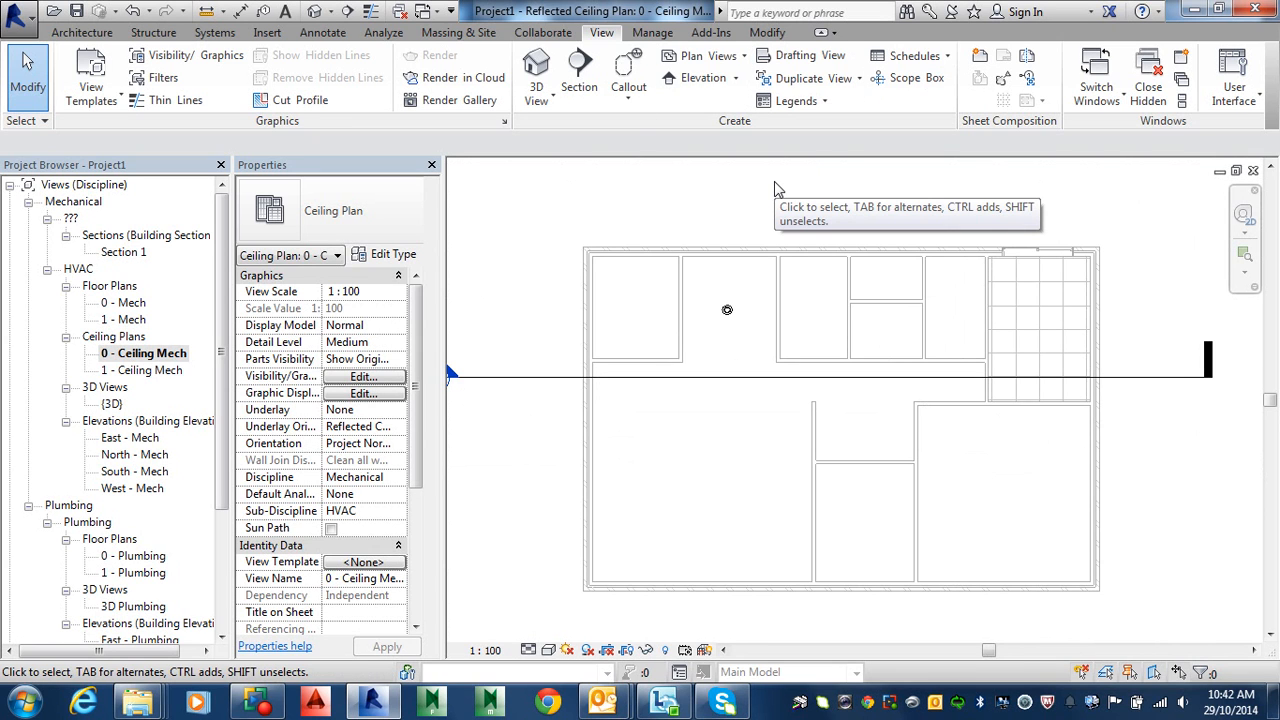
key("alt")
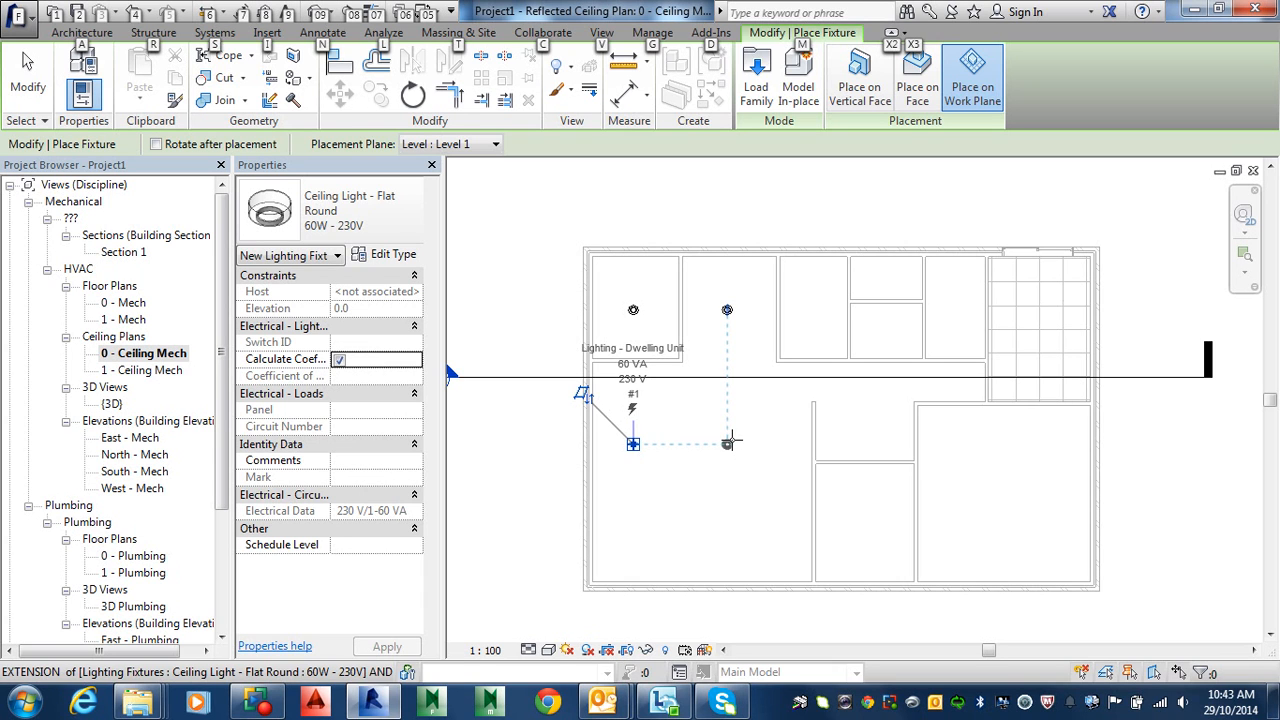
left_click(729, 443)
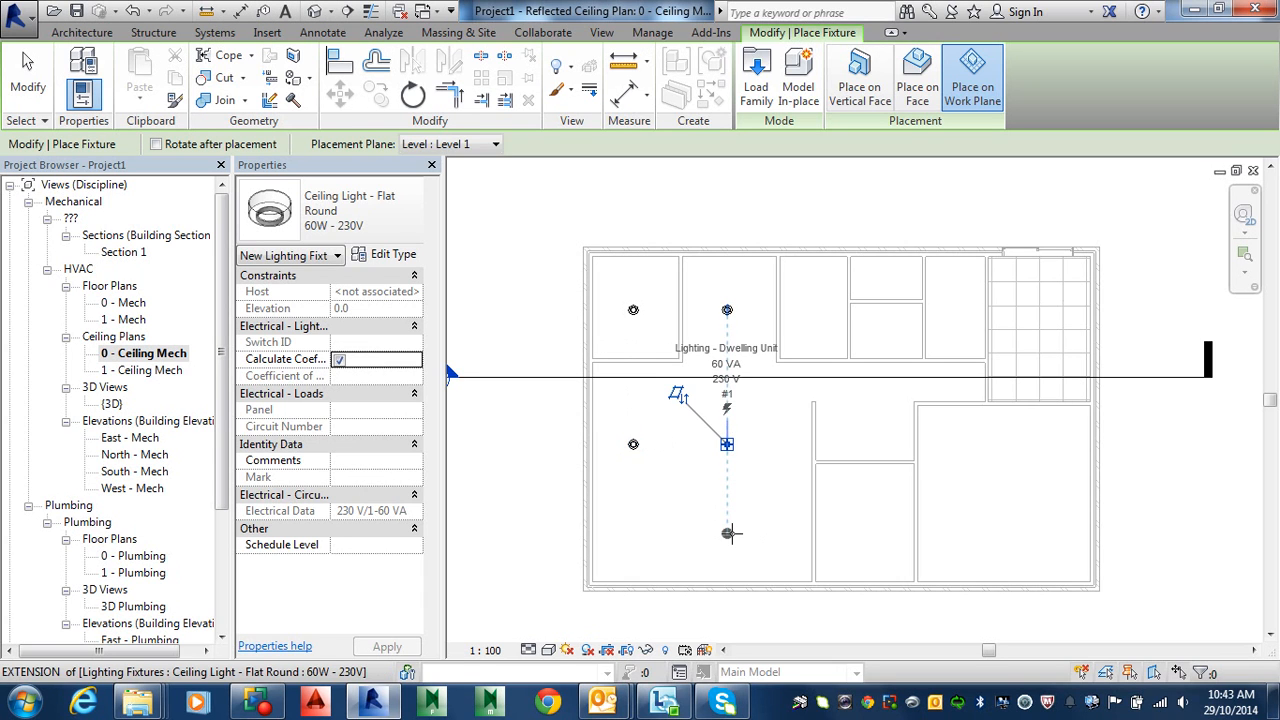
left_click(729, 533)
left_click(633, 533)
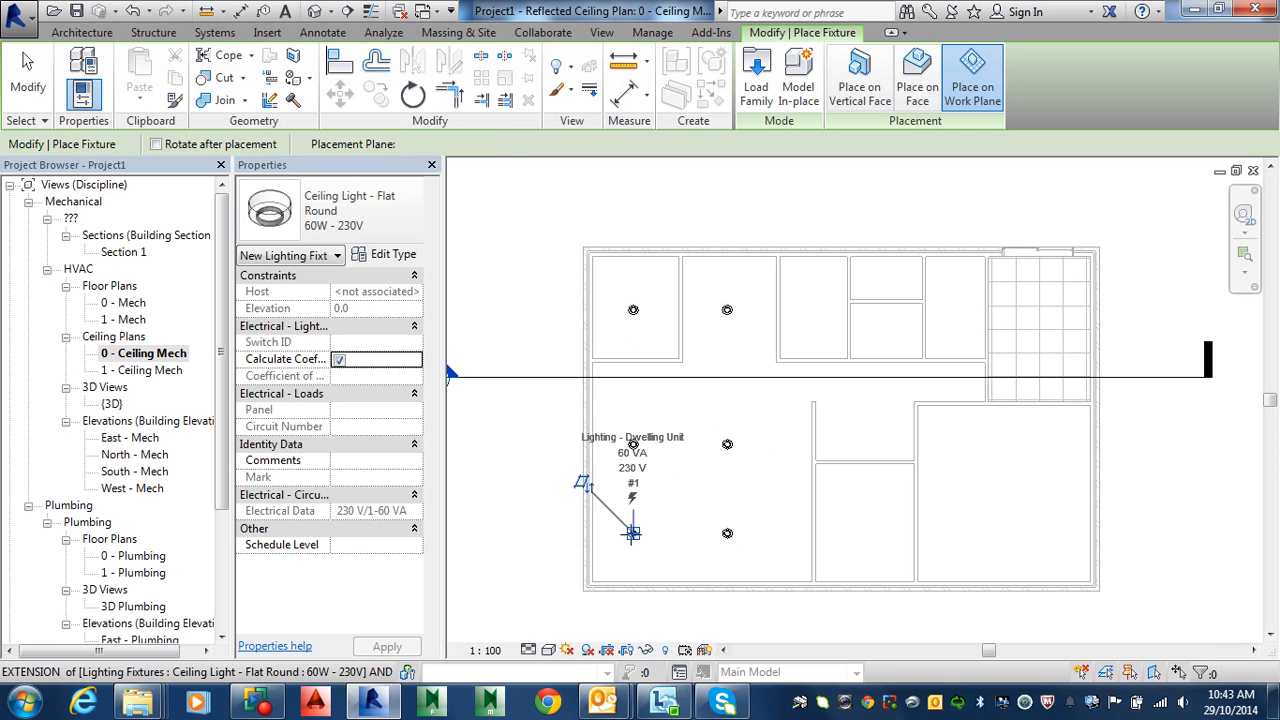
Step: Place flat round 60W lights in the lower-middle, lower-right, upper and central rooms, then finish
left_click(860, 533)
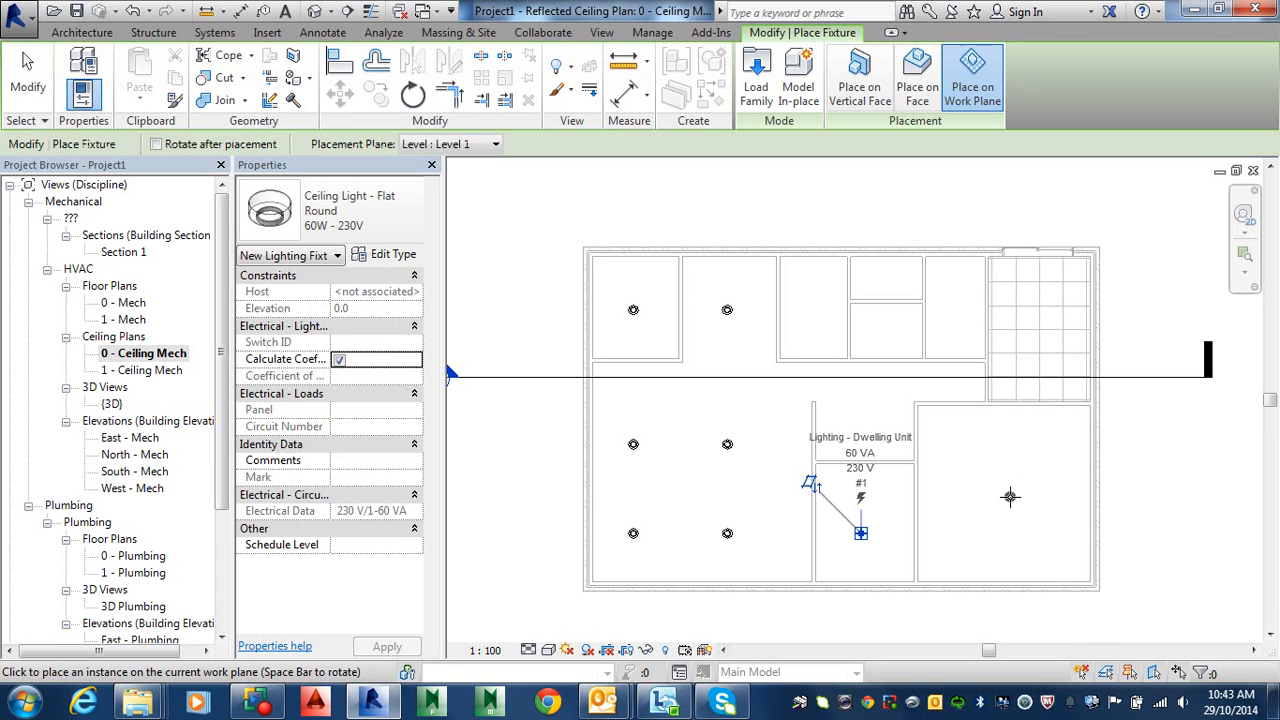
left_click(1010, 497)
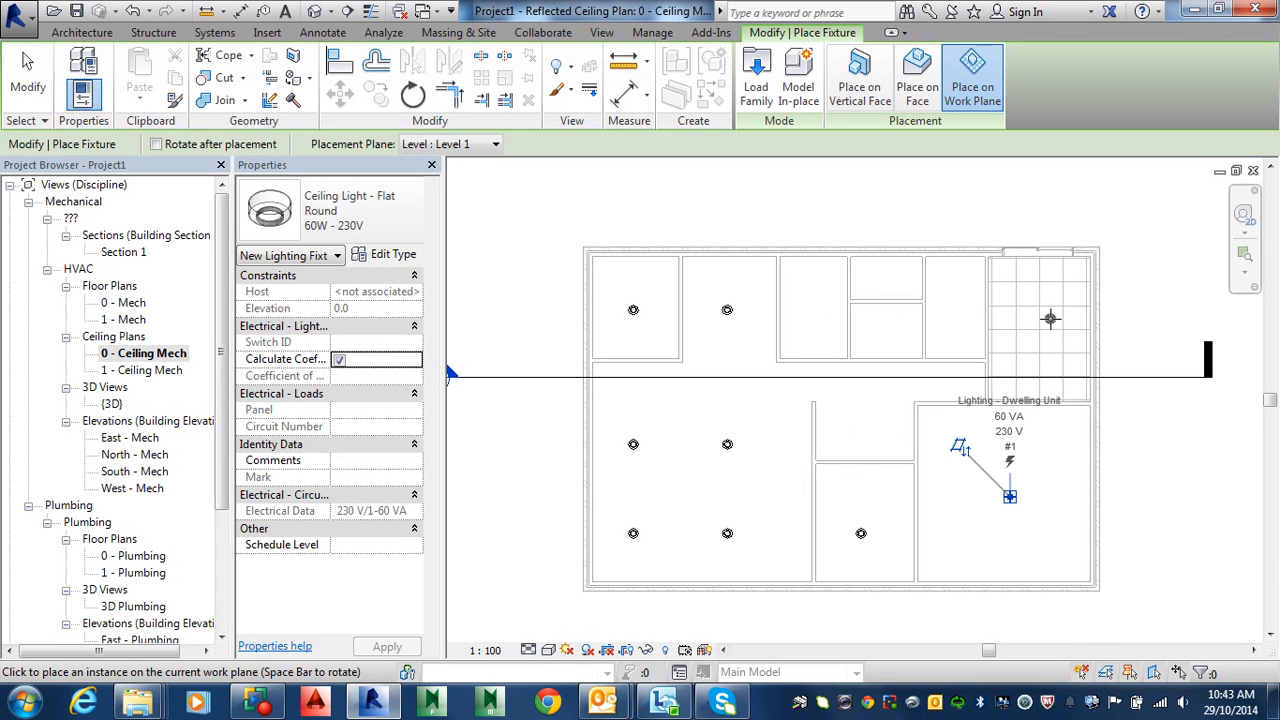
left_click(1052, 317)
left_click(953, 310)
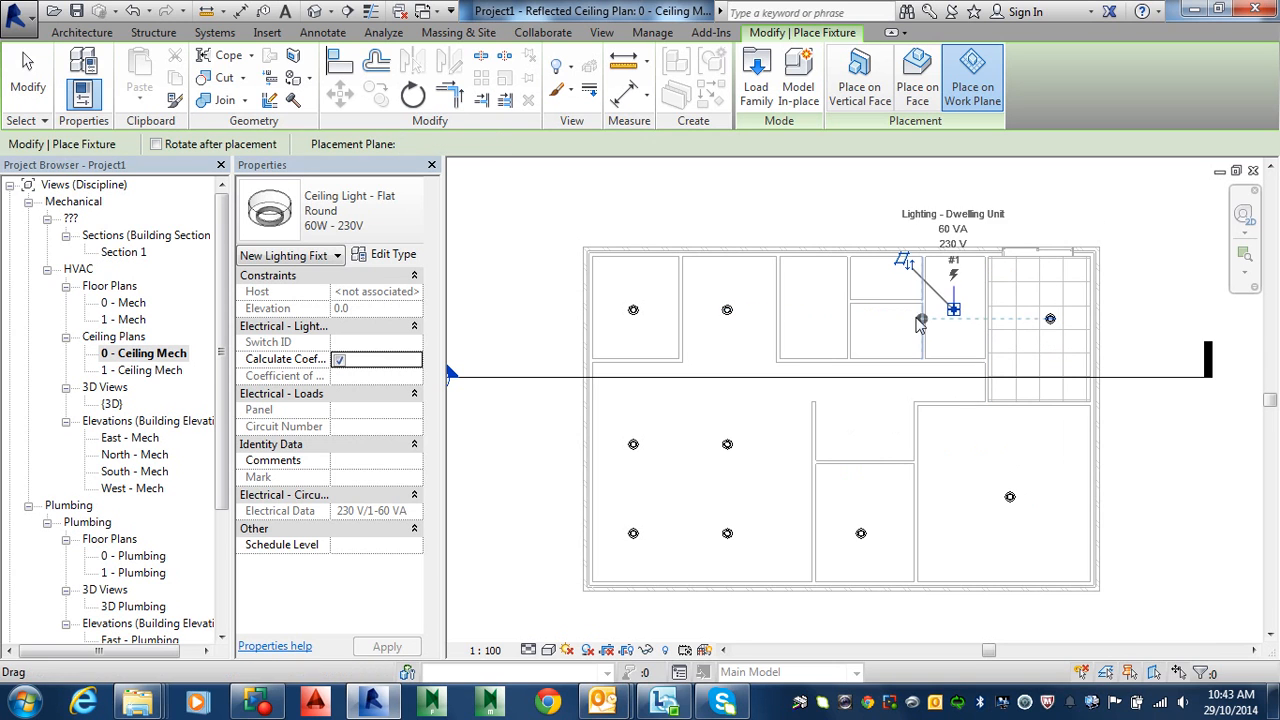
left_click(886, 334)
left_click(886, 277)
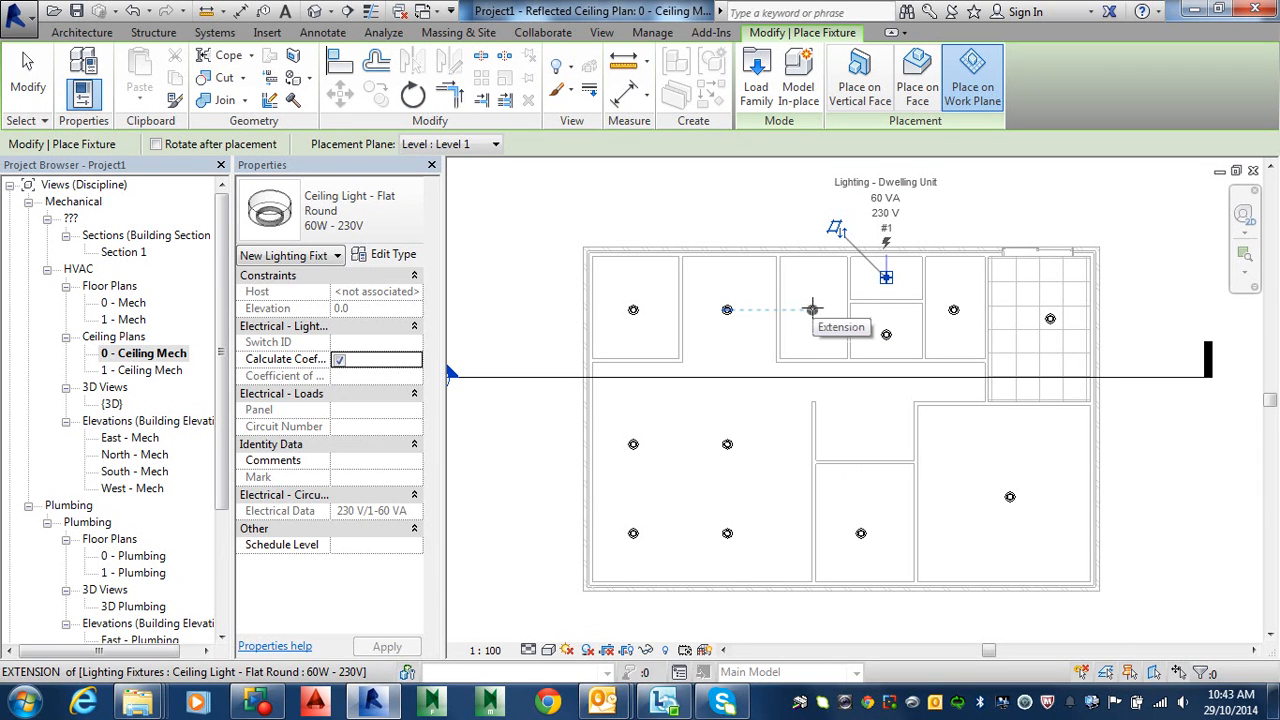
left_click(812, 309)
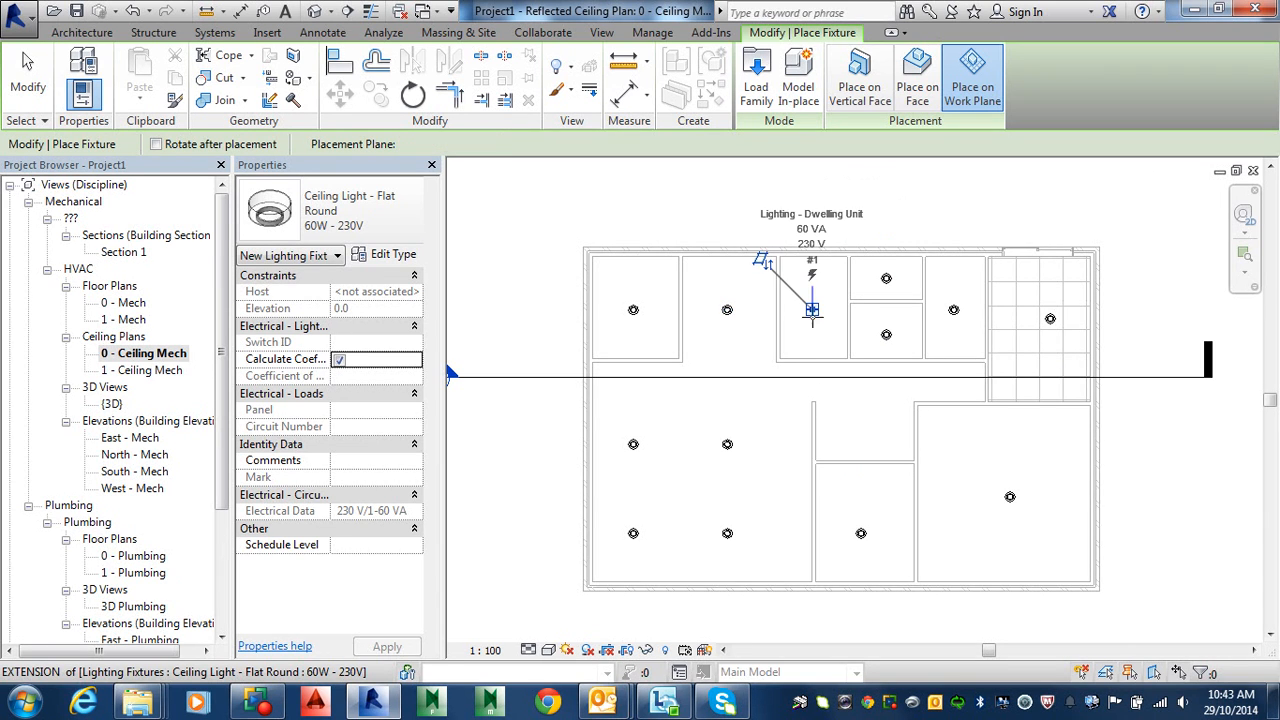
left_click(853, 428)
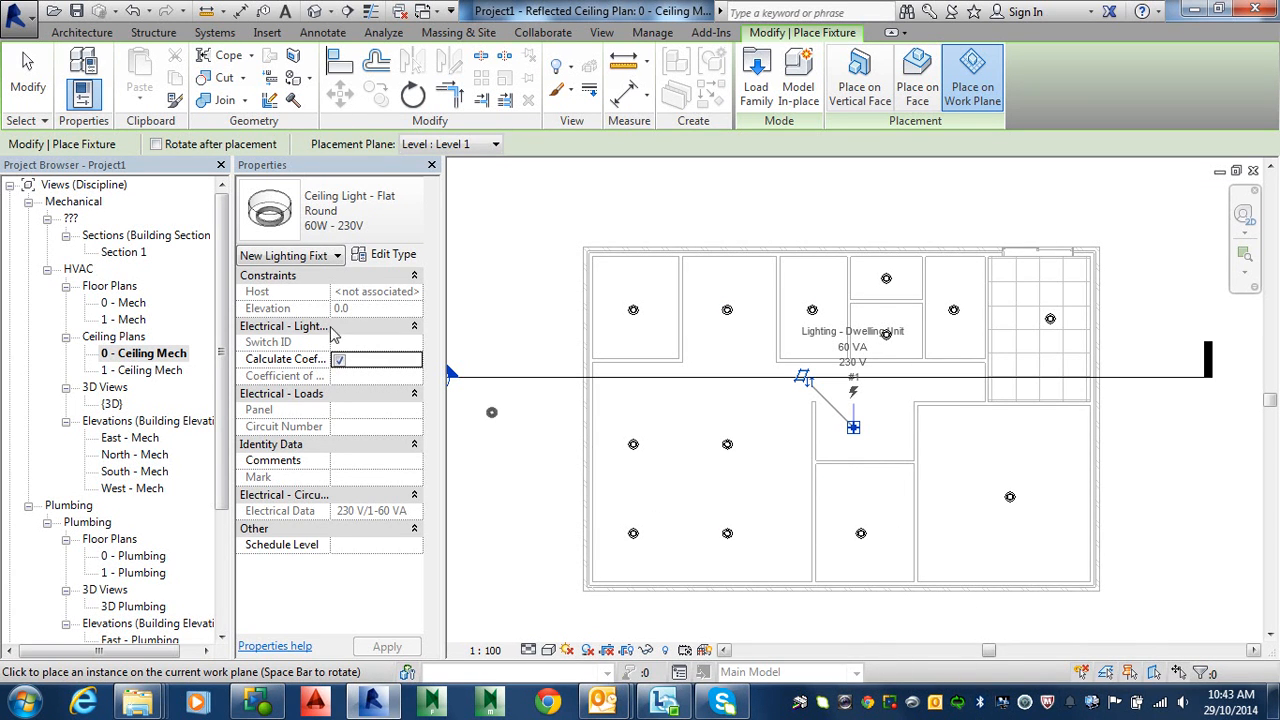
left_click(33, 76)
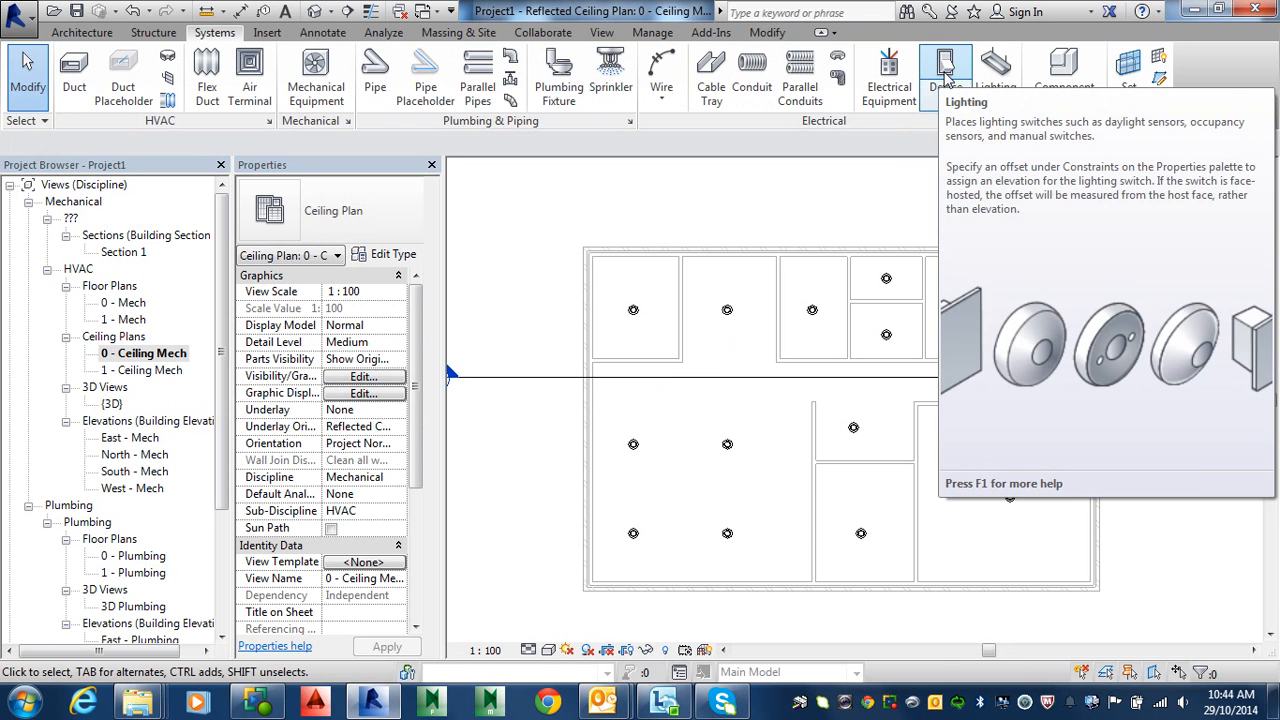
Step: Start a lighting device, agree to load a family, and browse to Electrical > MEP > Electric Power > Terminals
left_click(945, 80)
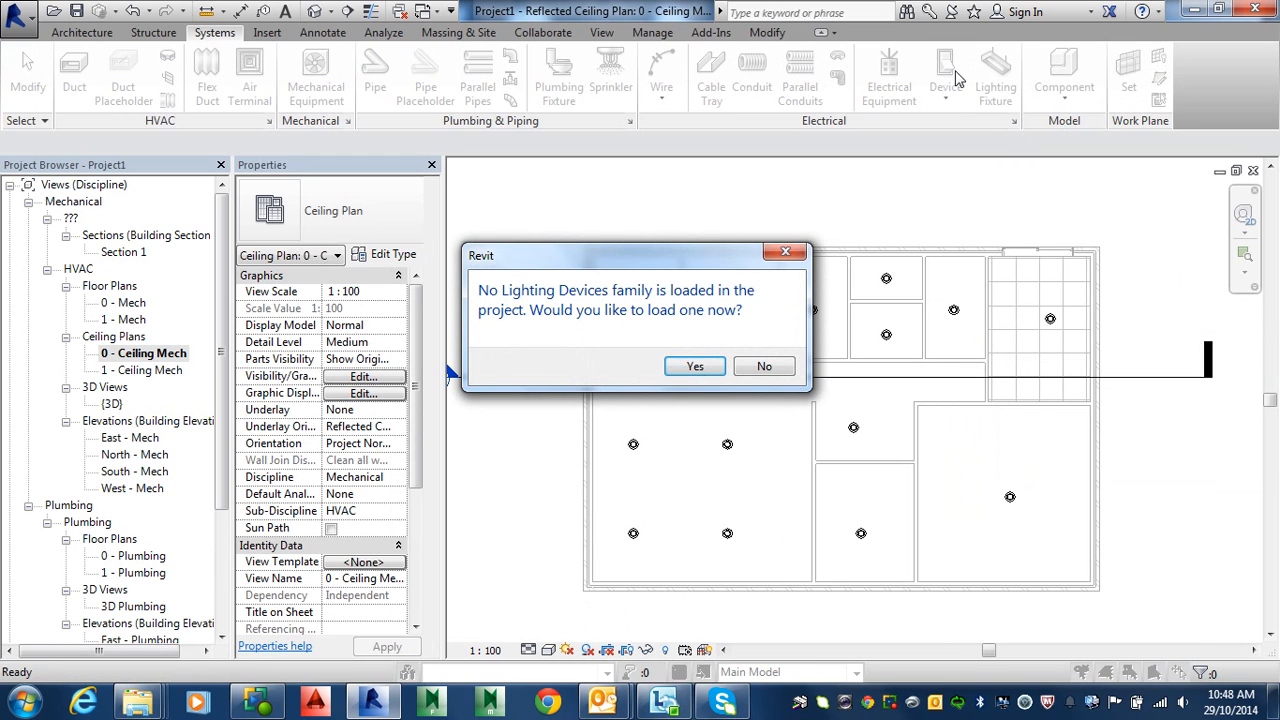
left_click(712, 367)
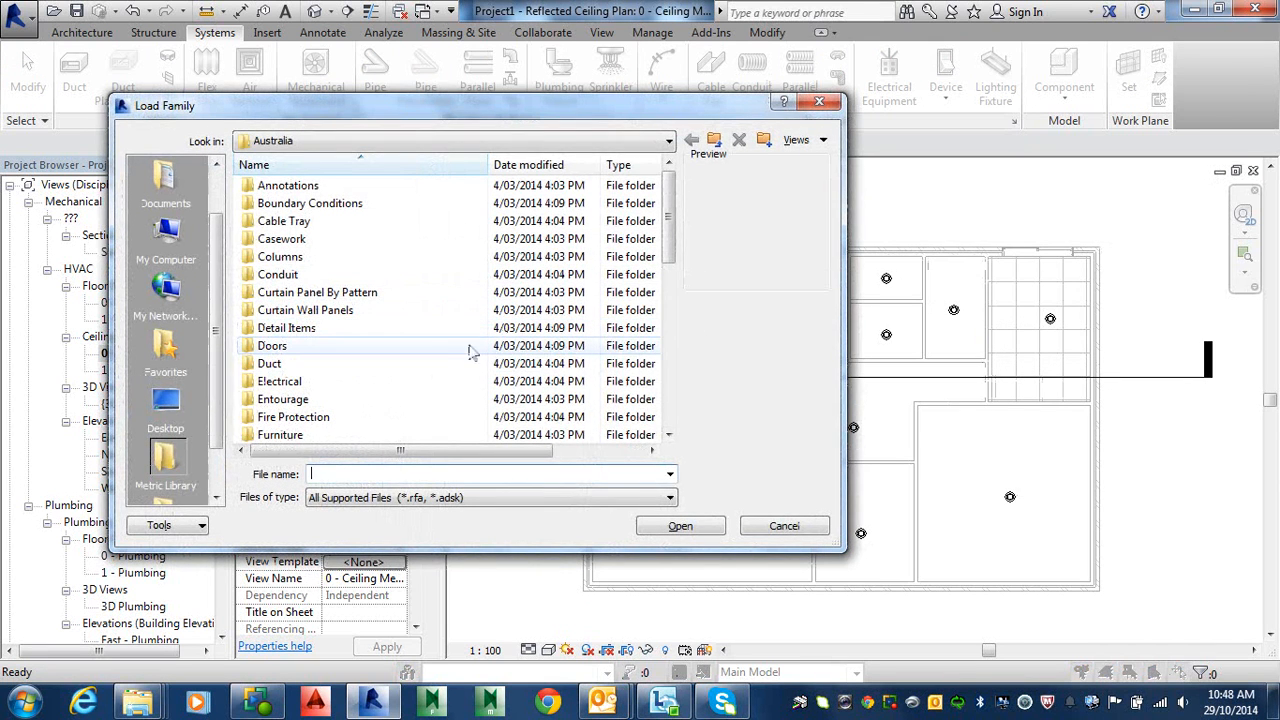
left_click(290, 386)
double_click(290, 386)
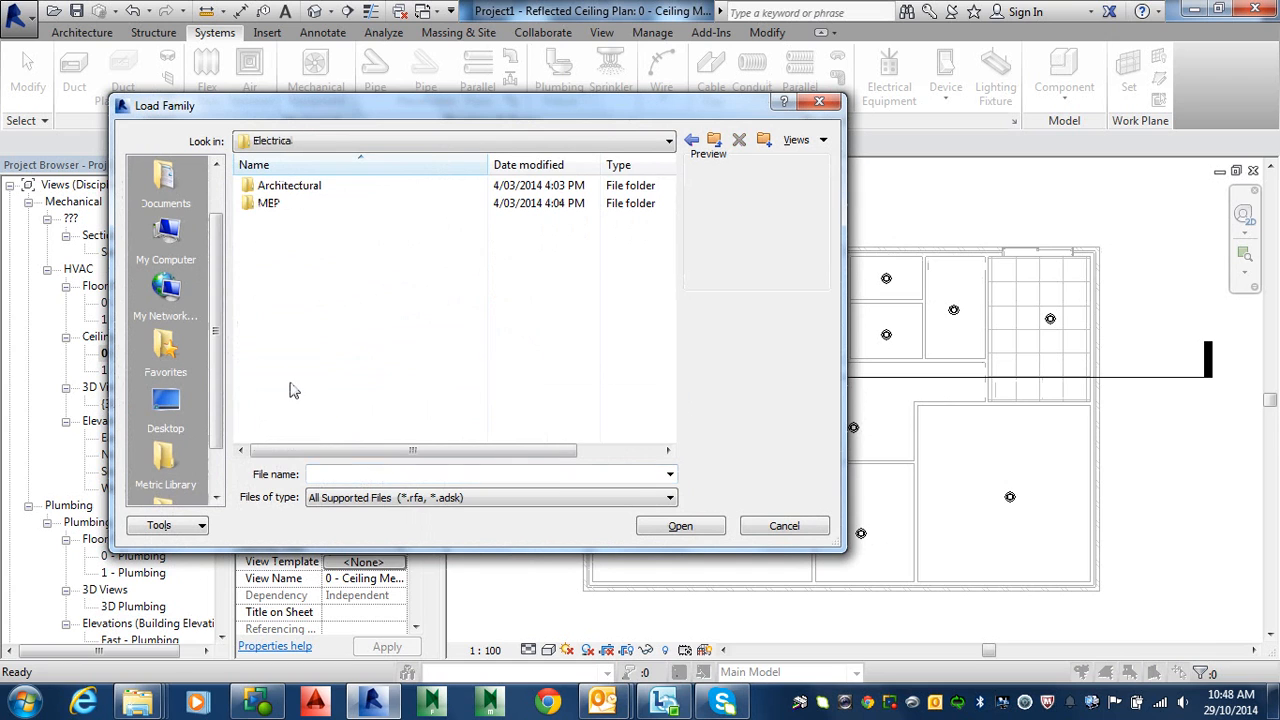
double_click(272, 204)
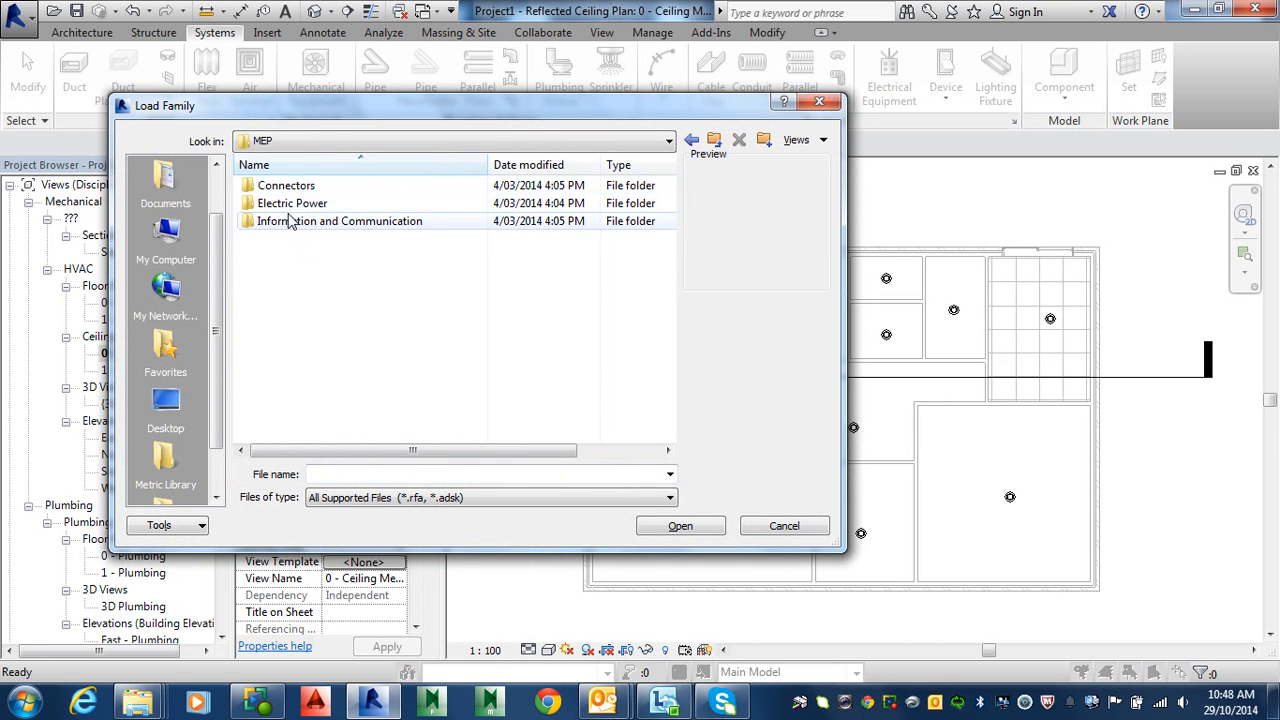
double_click(292, 204)
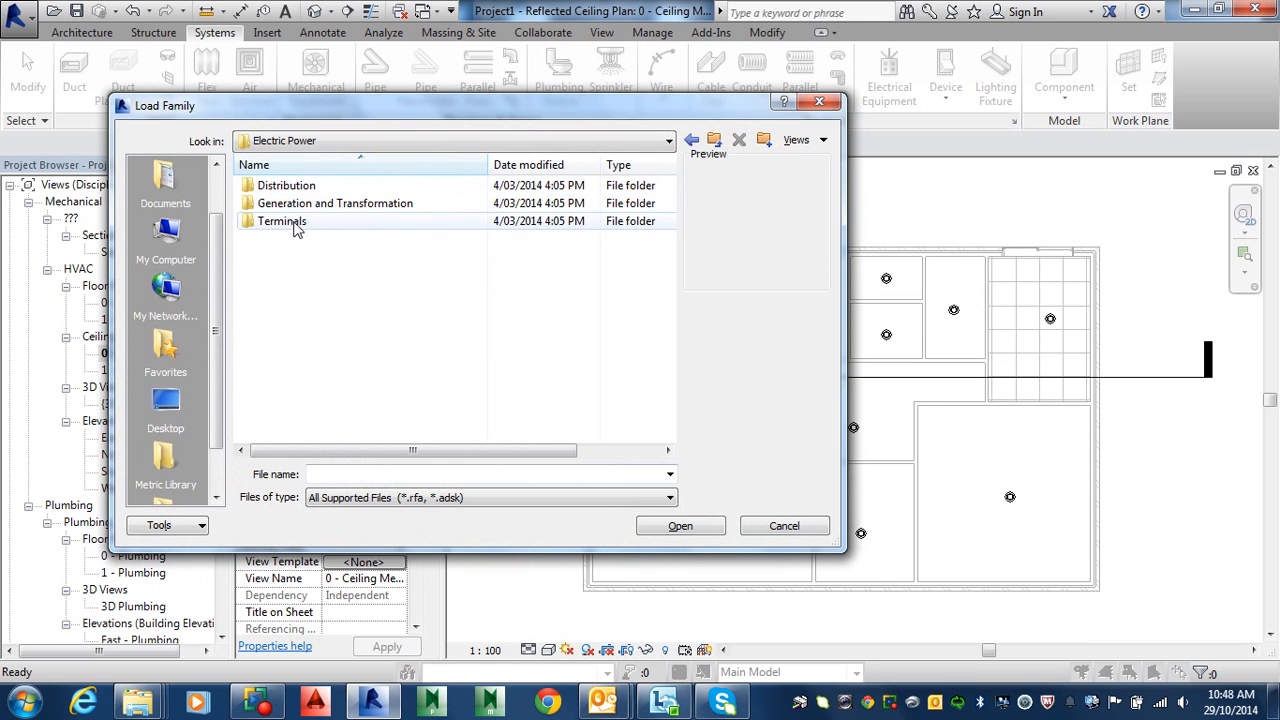
double_click(297, 224)
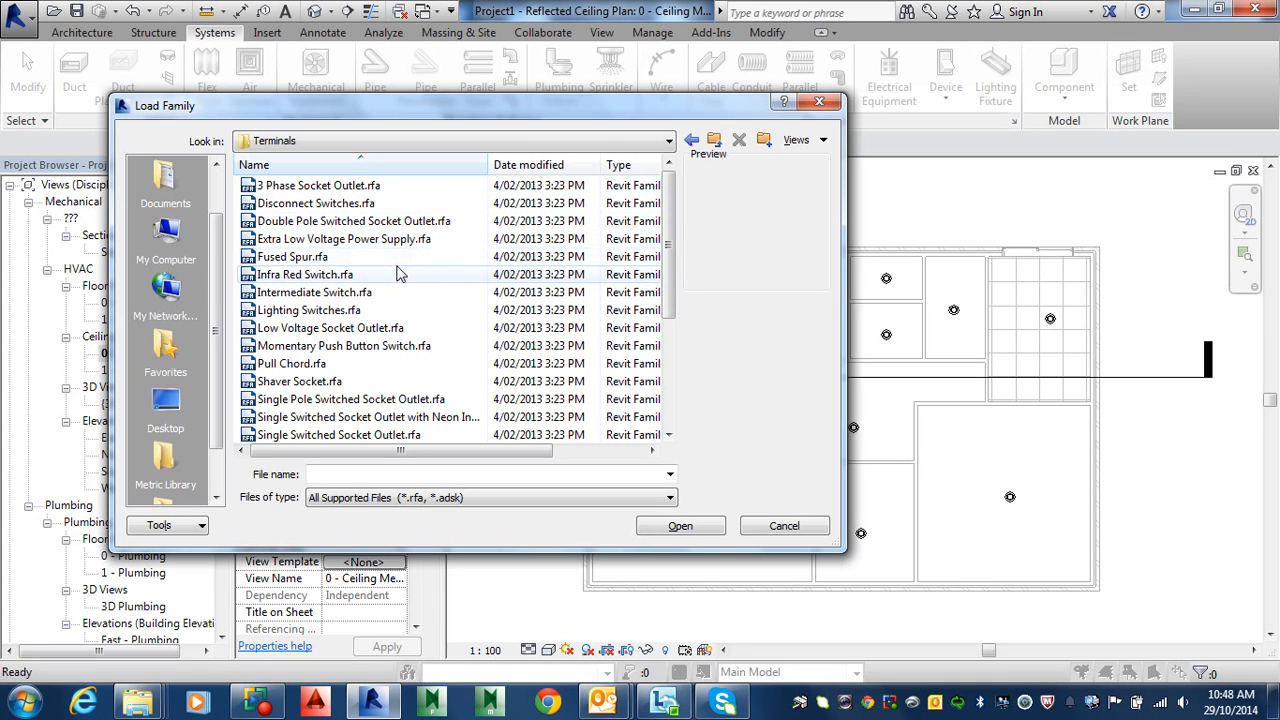
Step: Load the Lighting Switches.rfa family from the Terminals folder
left_click(692, 141)
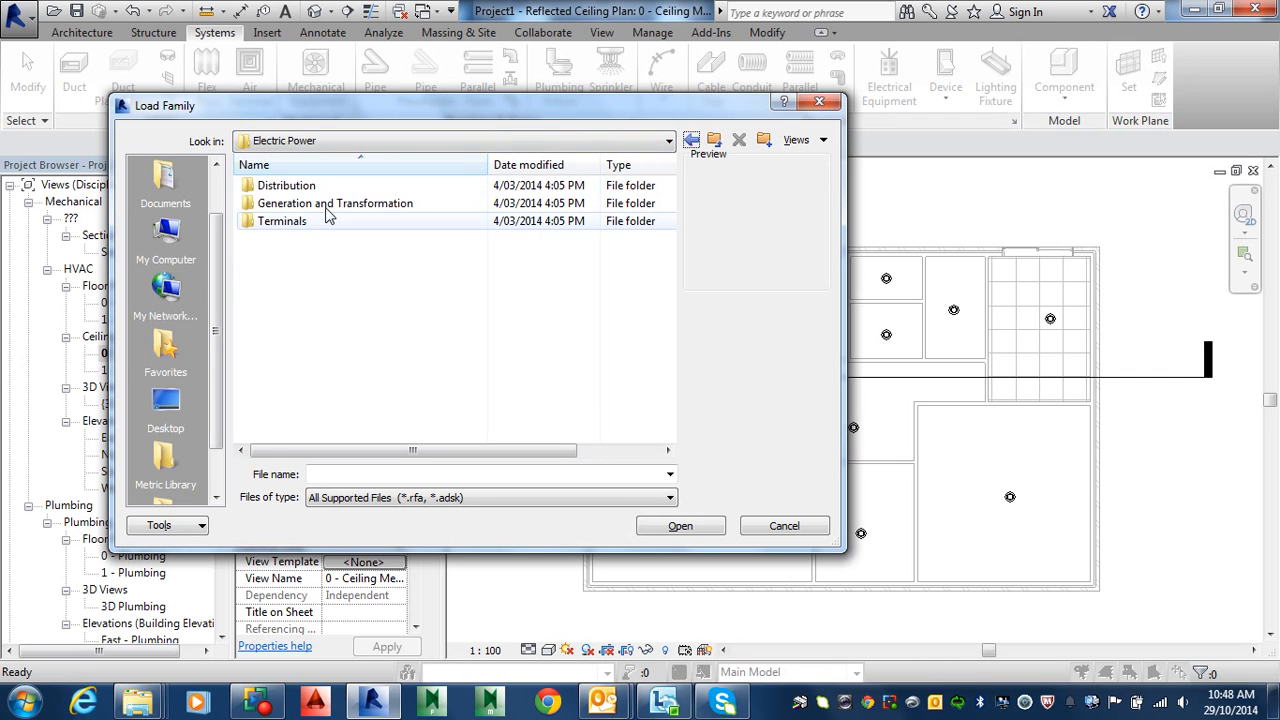
double_click(308, 224)
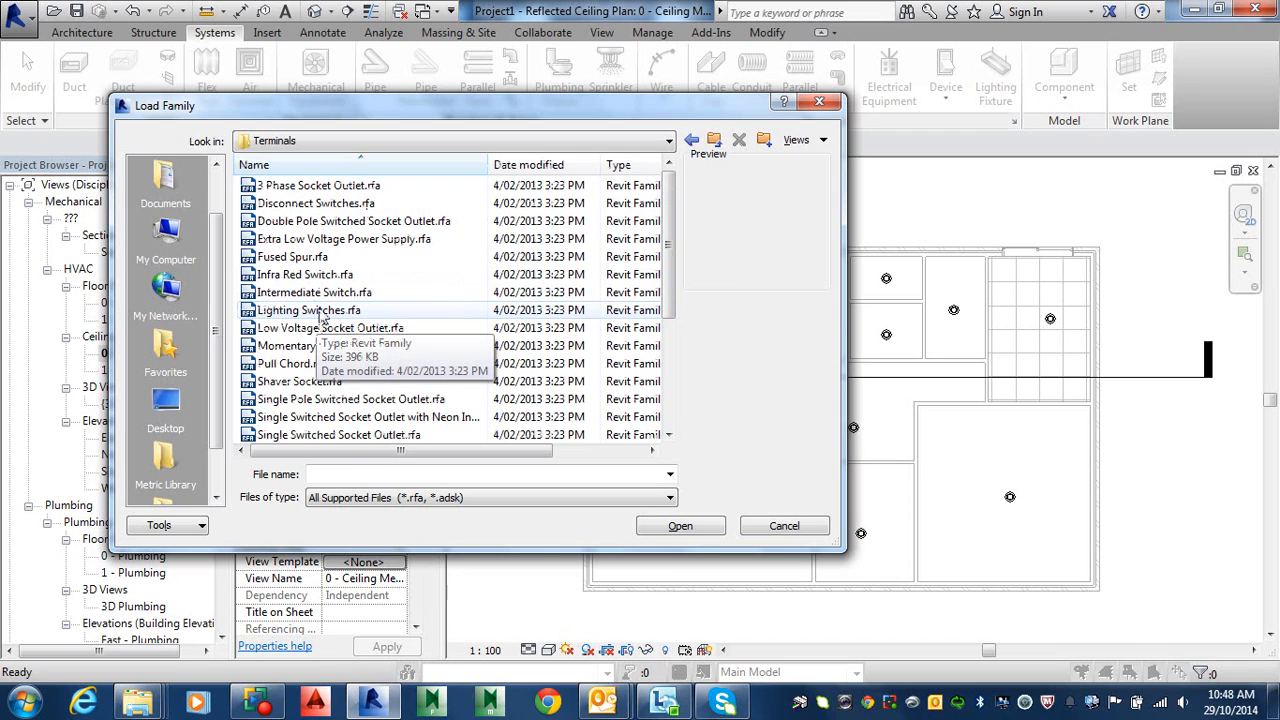
left_click(321, 312)
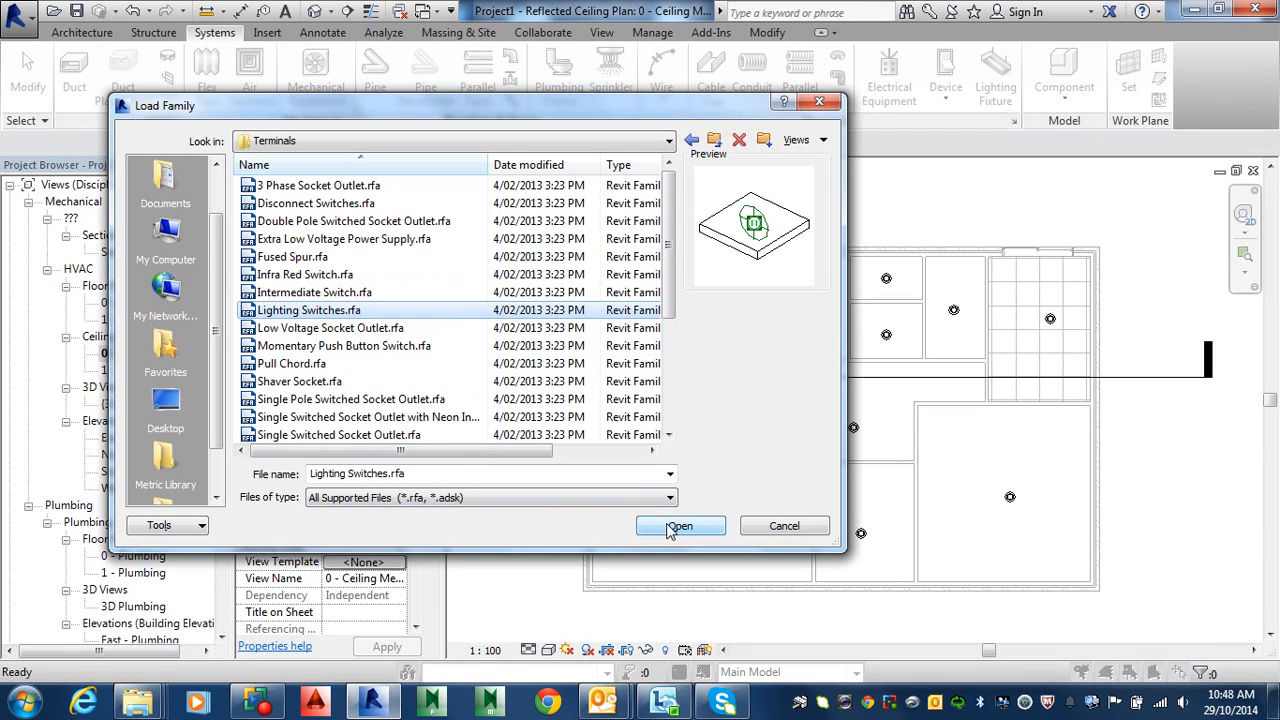
left_click(431, 144)
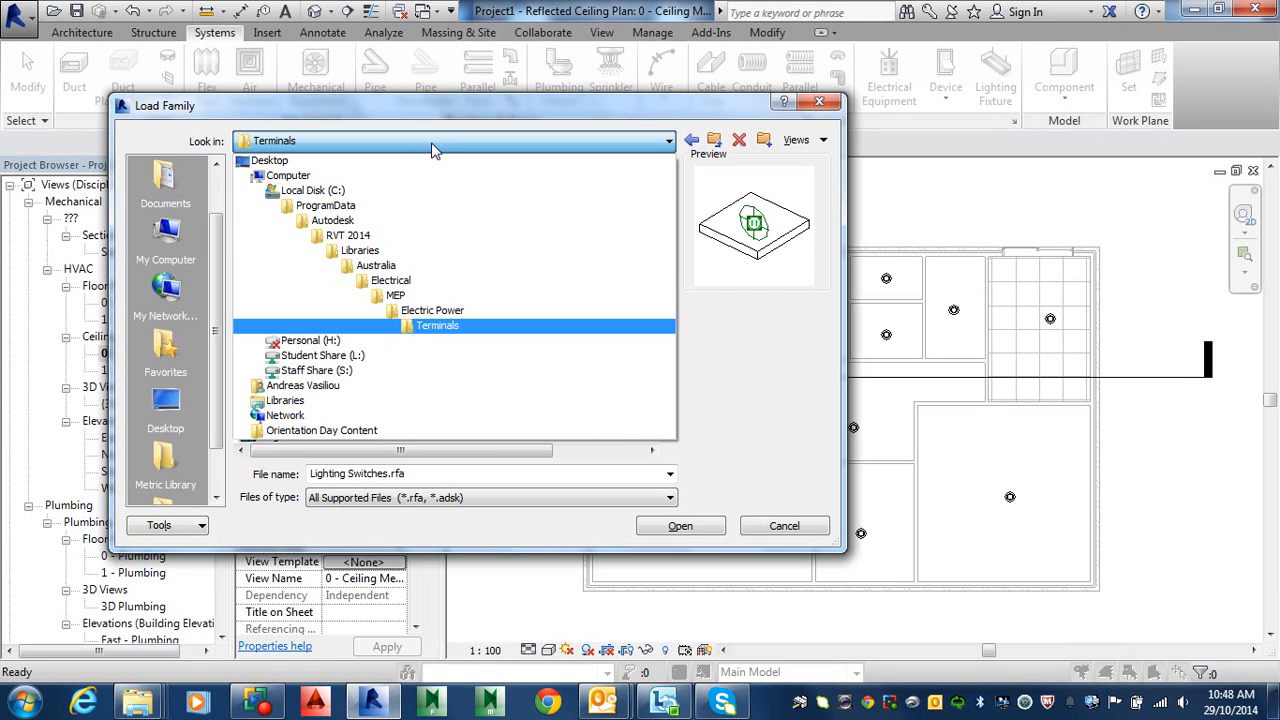
left_click(438, 330)
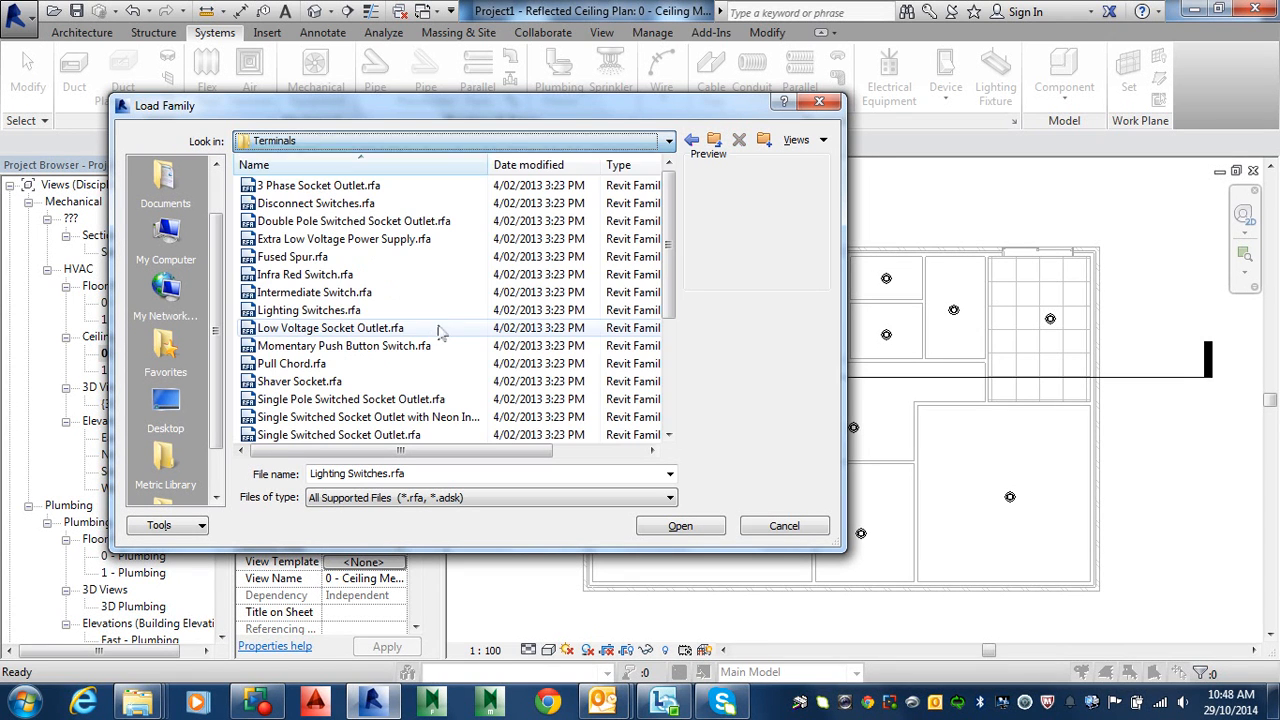
left_click(309, 311)
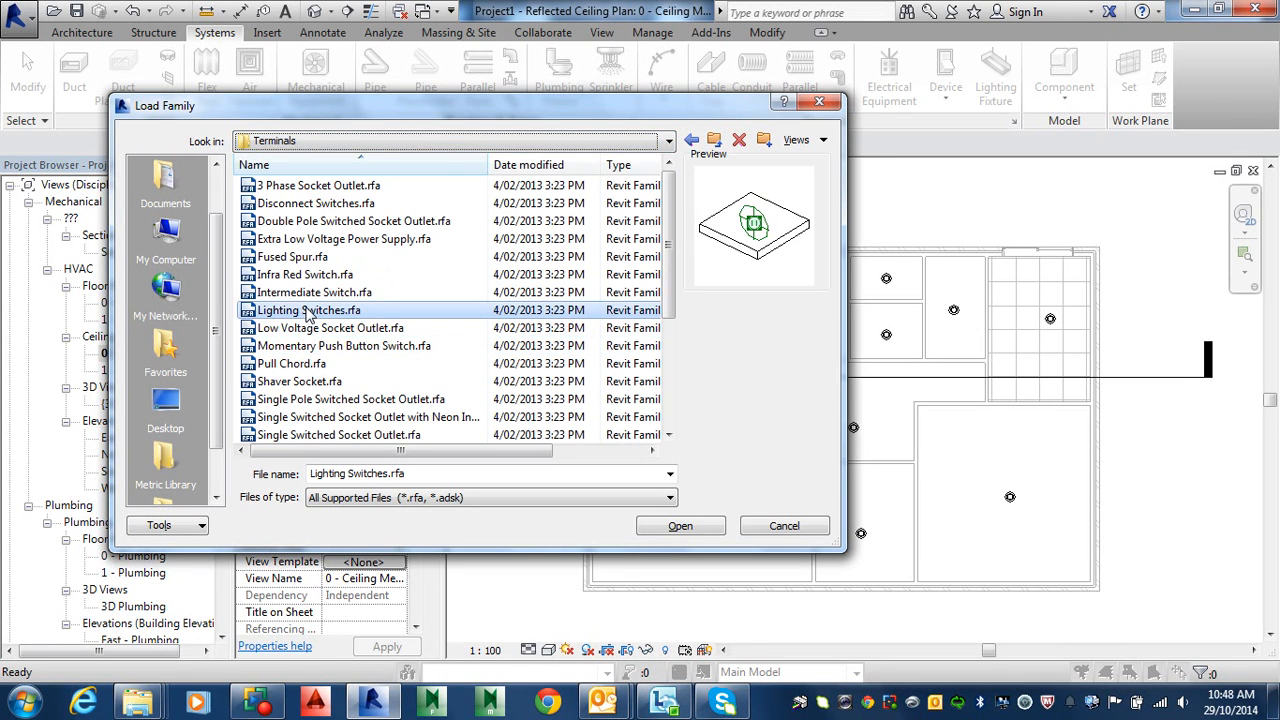
left_click(680, 530)
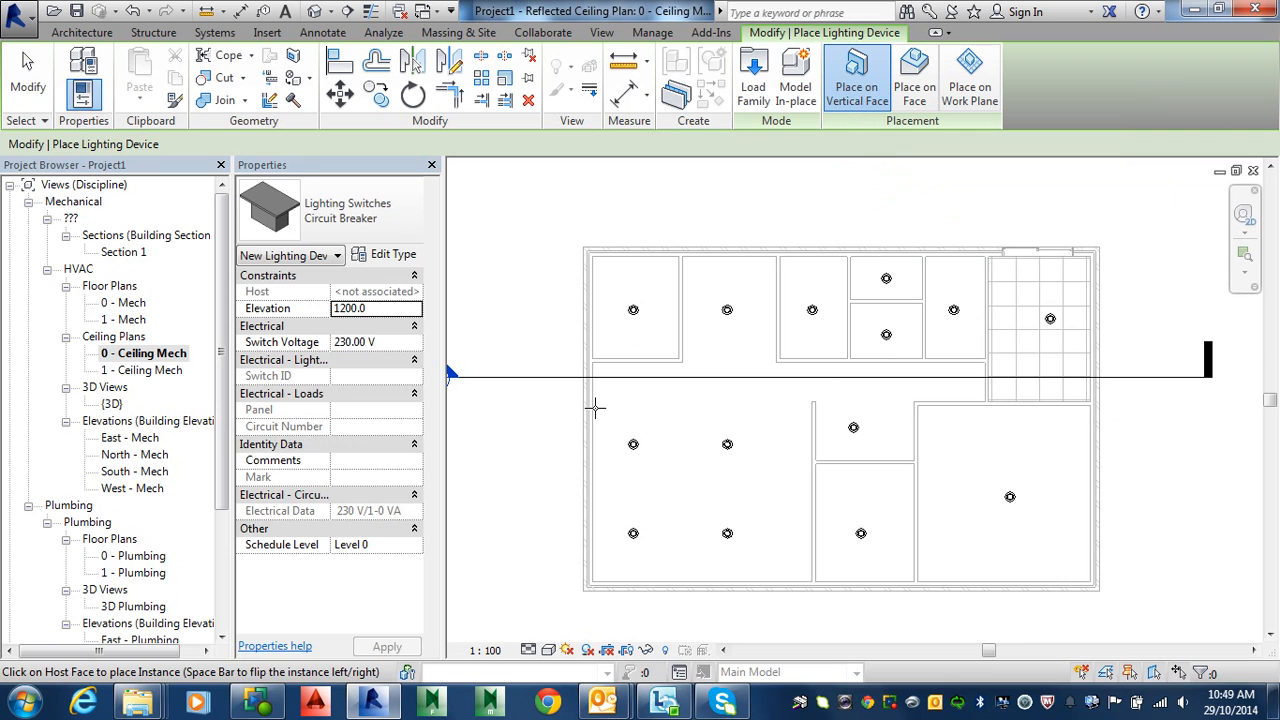
Step: Place a lighting switch on a wall in the ceiling plan and dismiss the host-face warning
scroll(595, 405, "up", 3)
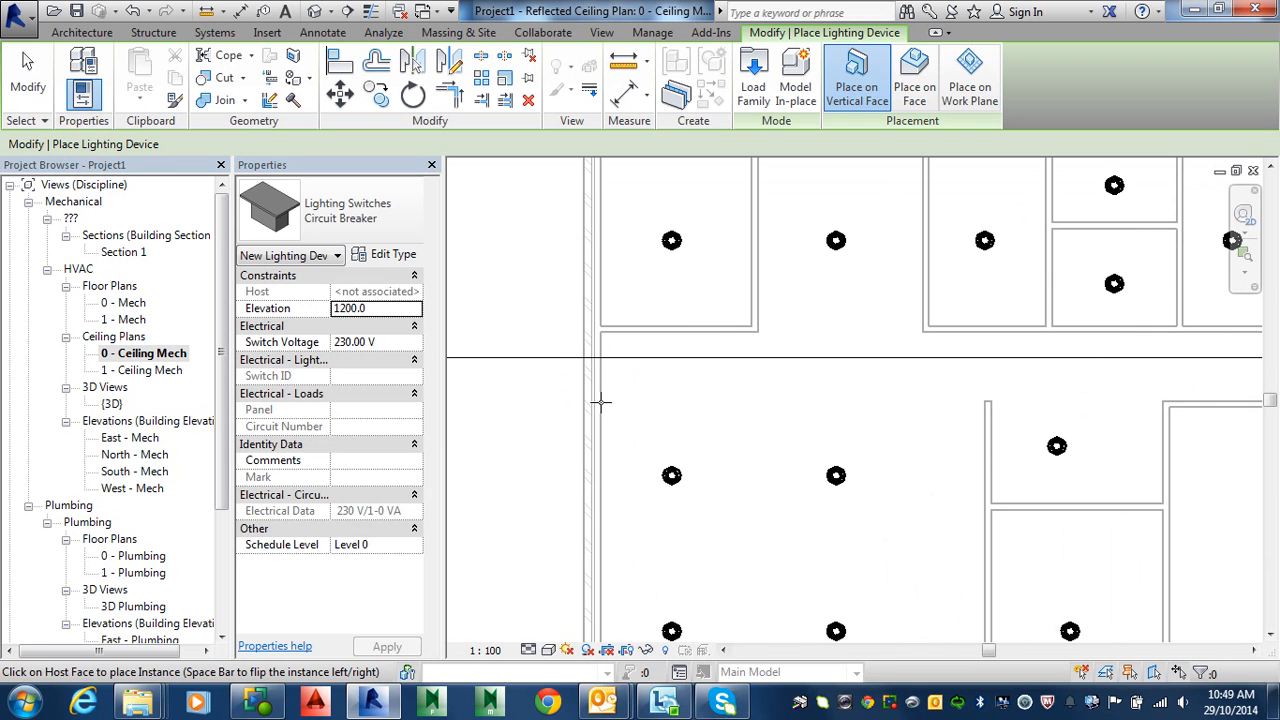
left_click(600, 402)
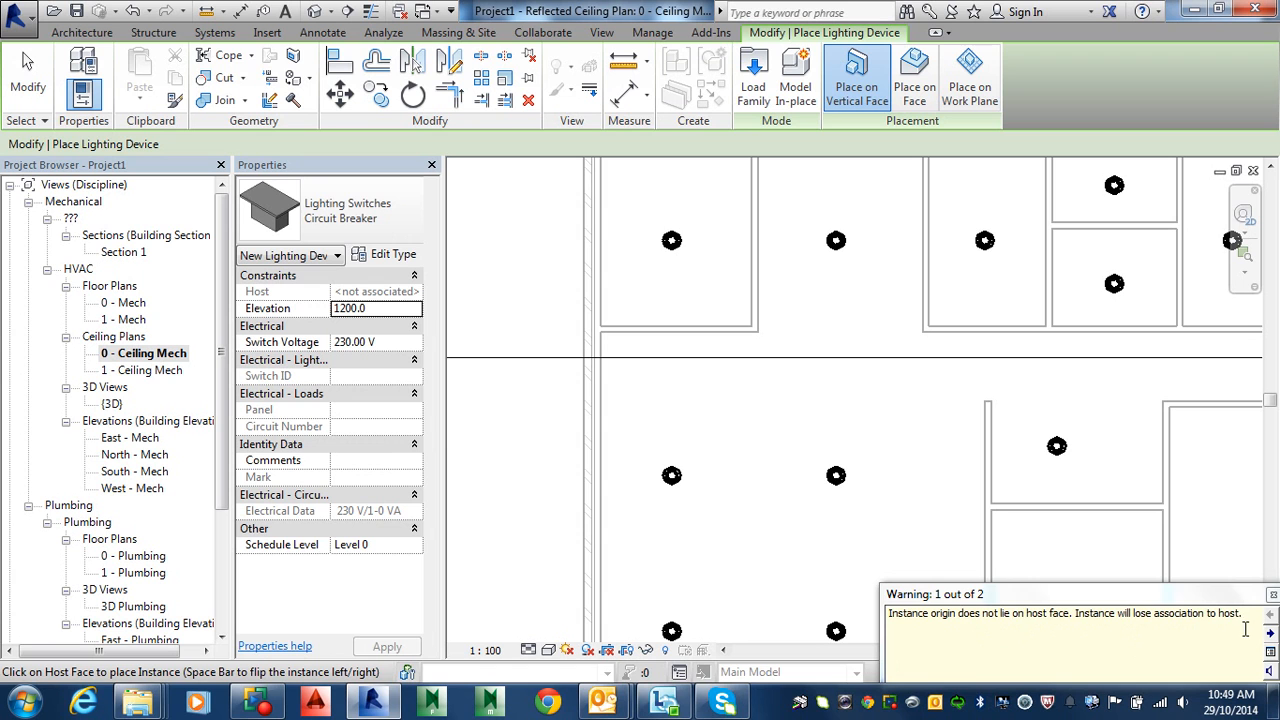
left_click(1272, 595)
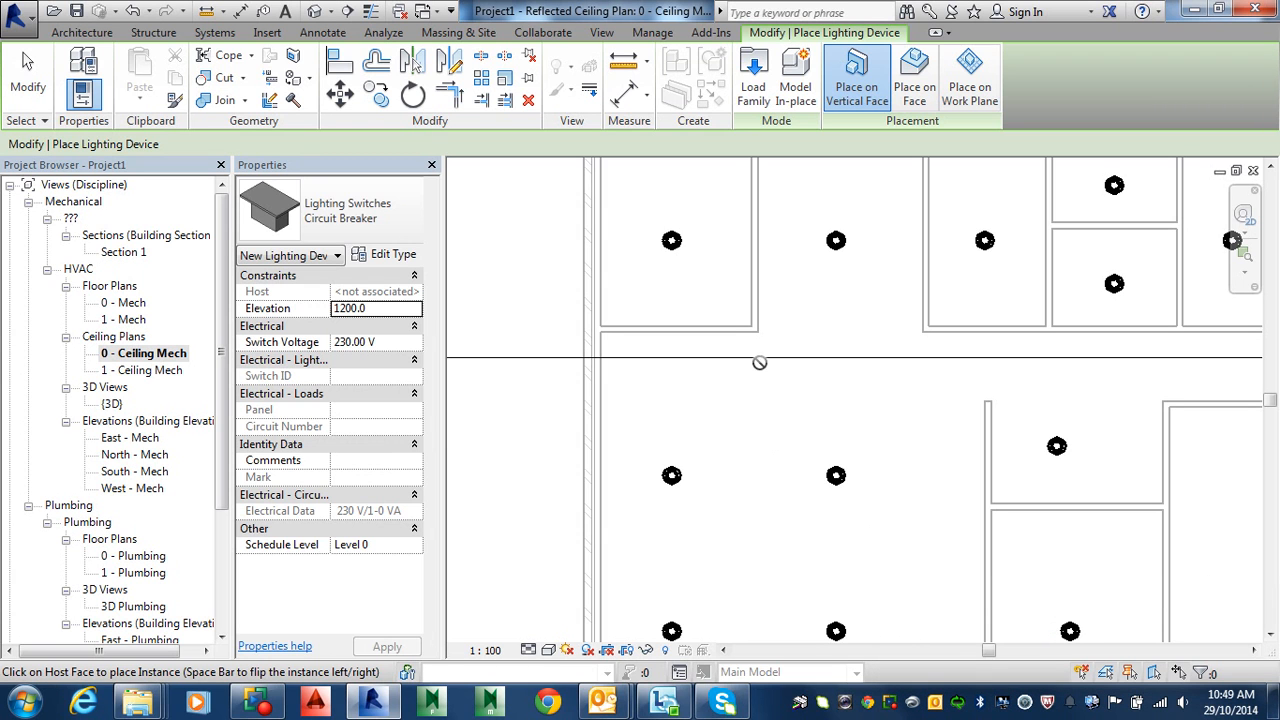
Step: Open the default 3D view and orbit into the house interior near the door
left_click(316, 10)
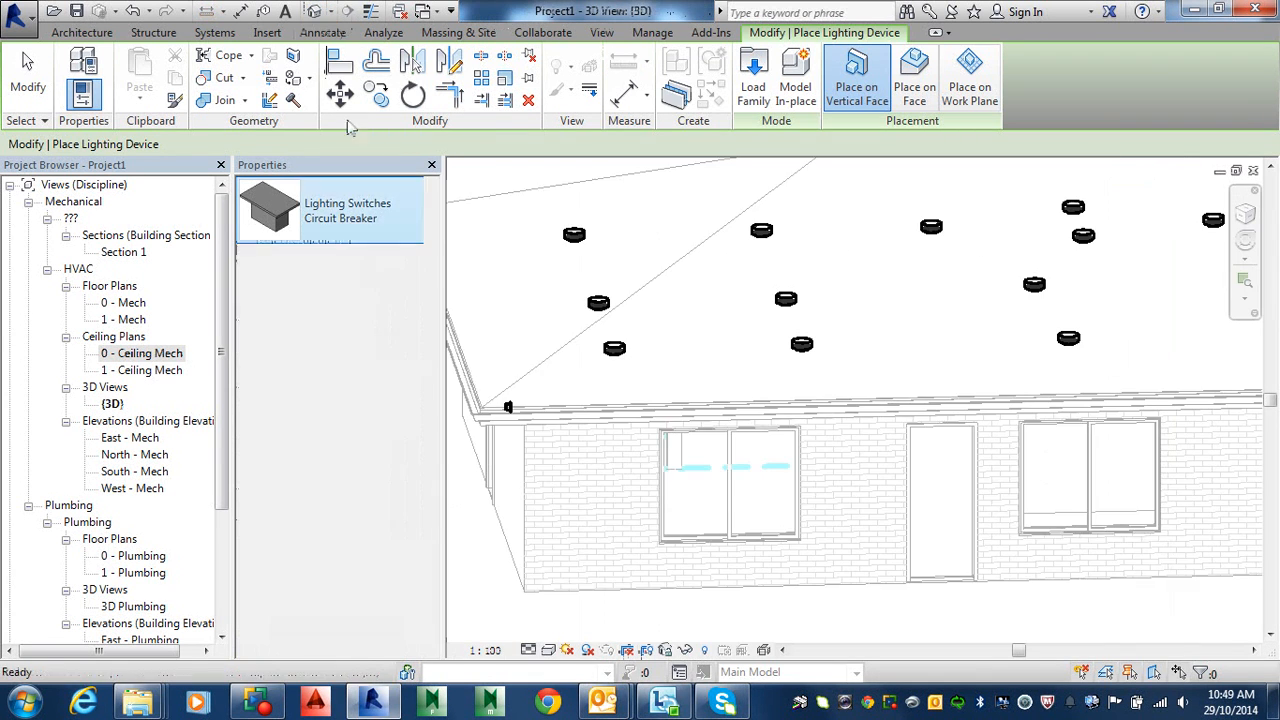
left_click(510, 405)
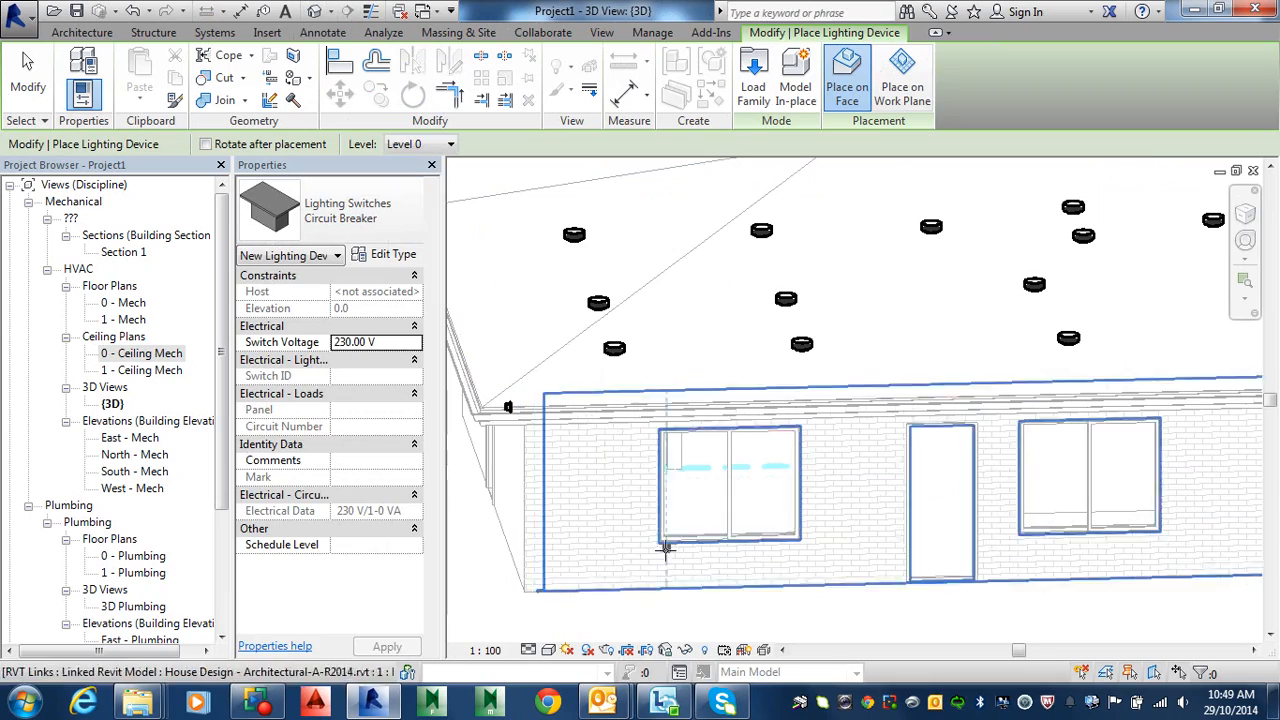
middle_click_drag(723, 519, 641, 535, "shift")
scroll(648, 450, "up", 6)
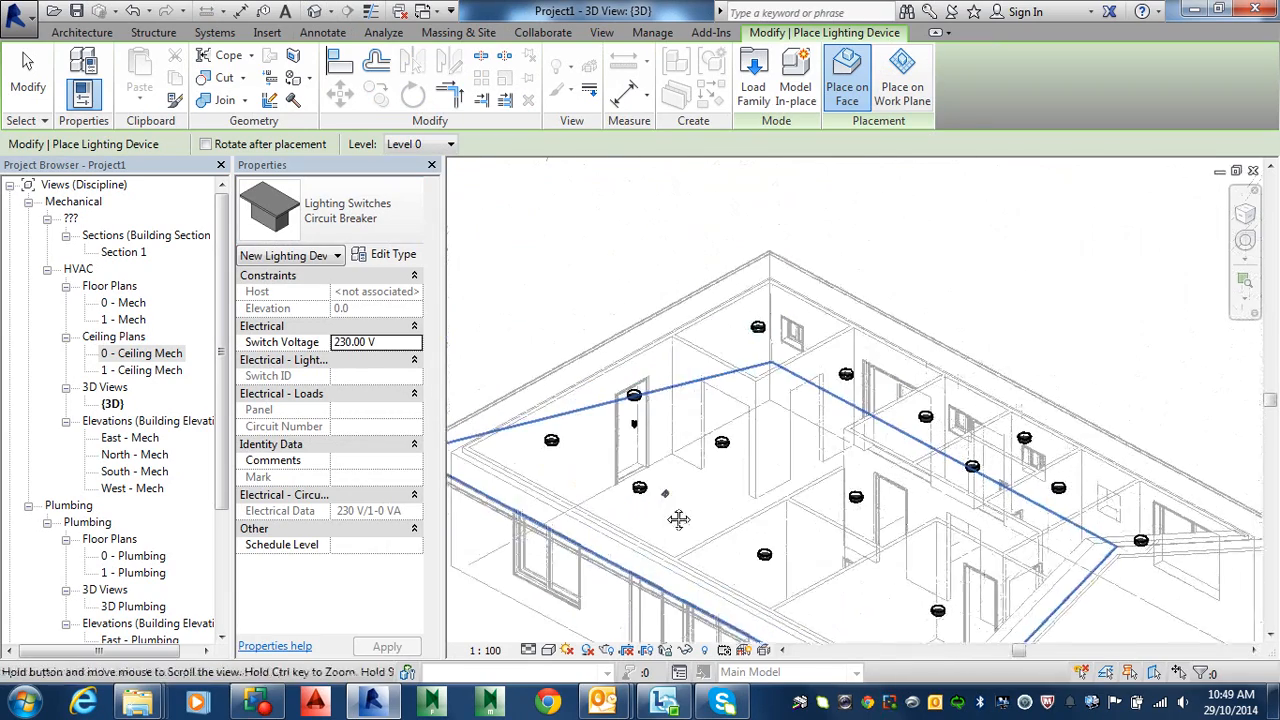
middle_click_drag(740, 527, 849, 440)
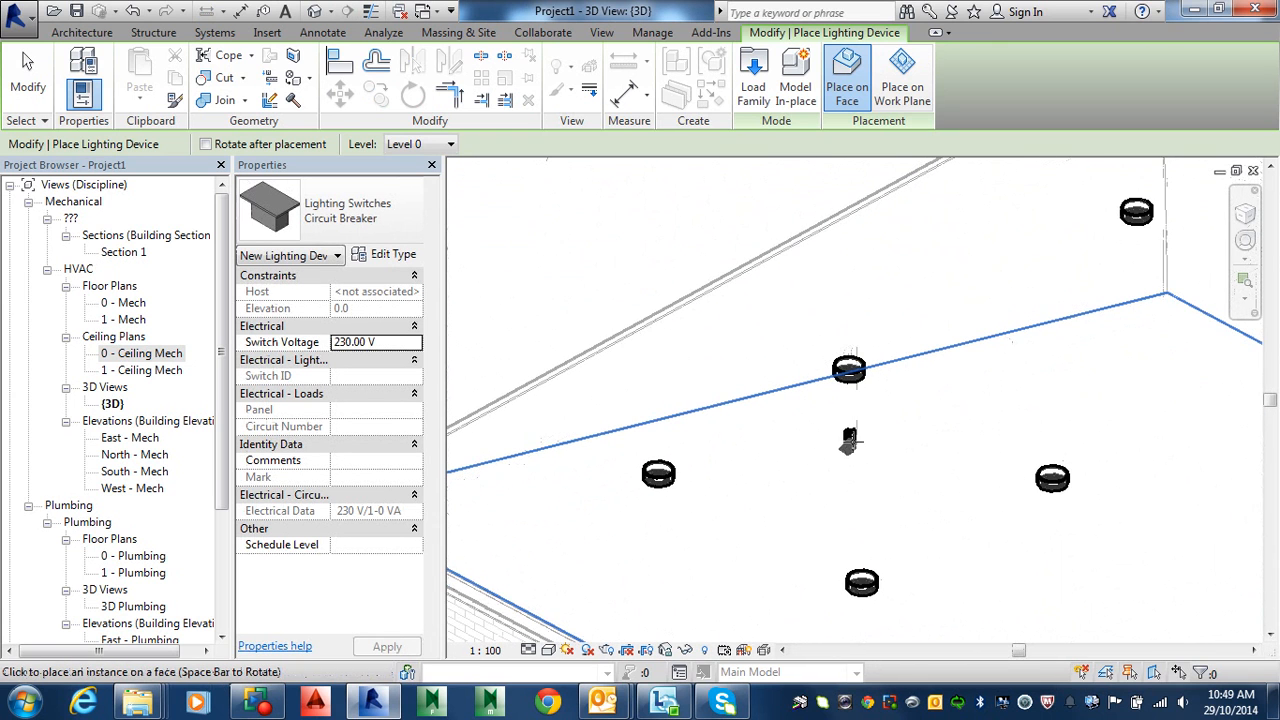
Step: Place a test lighting switch on an interior wall face, then delete it
left_click(848, 436)
key("Escape")
key("Escape")
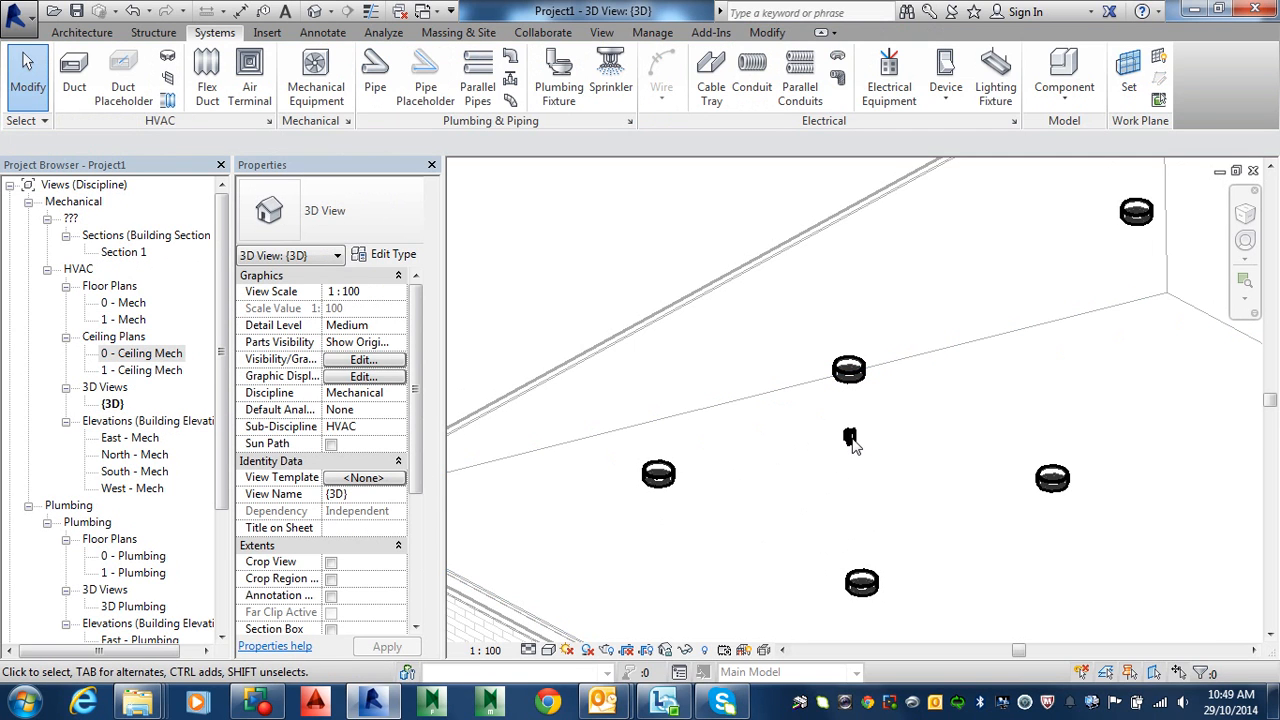
left_click(849, 440)
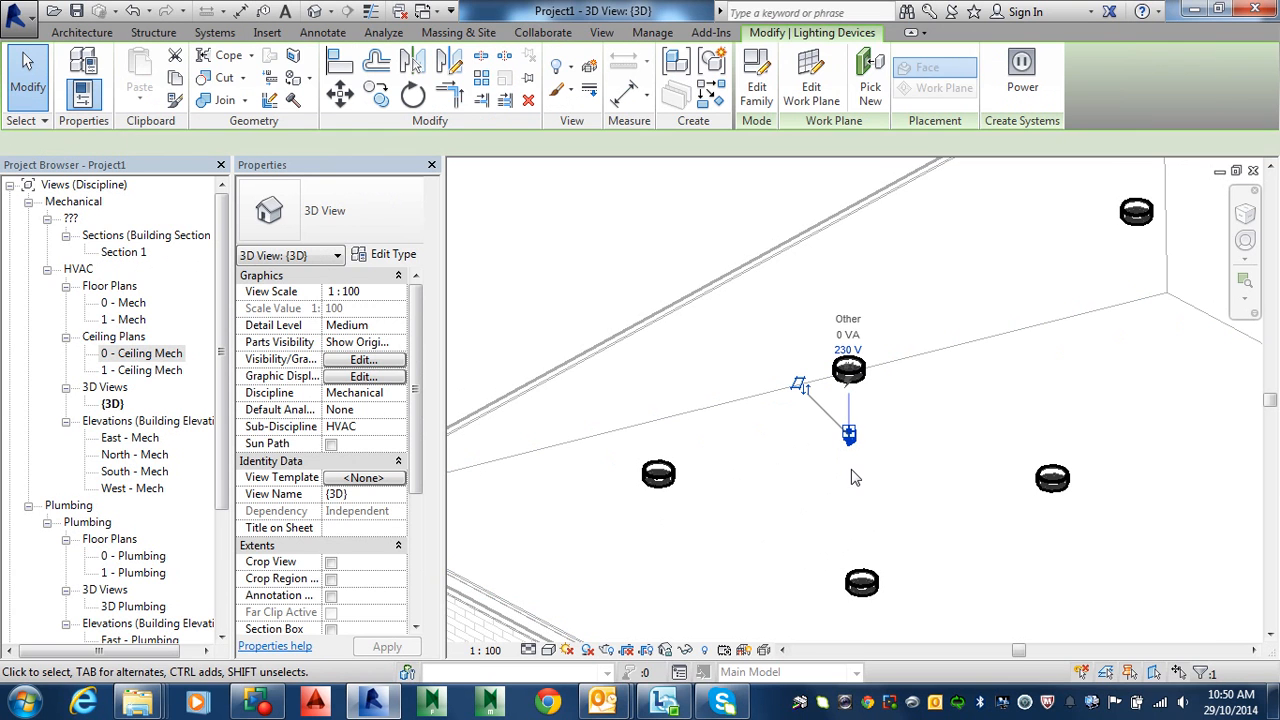
key("Delete")
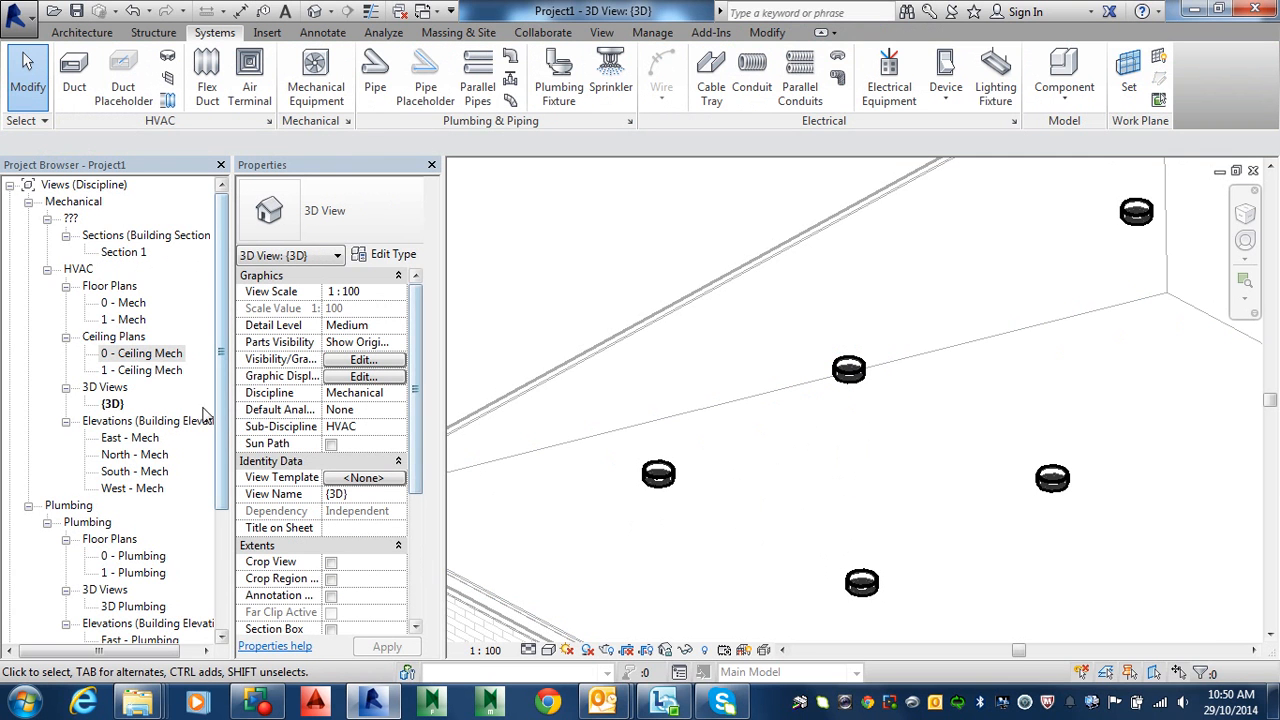
double_click(140, 353)
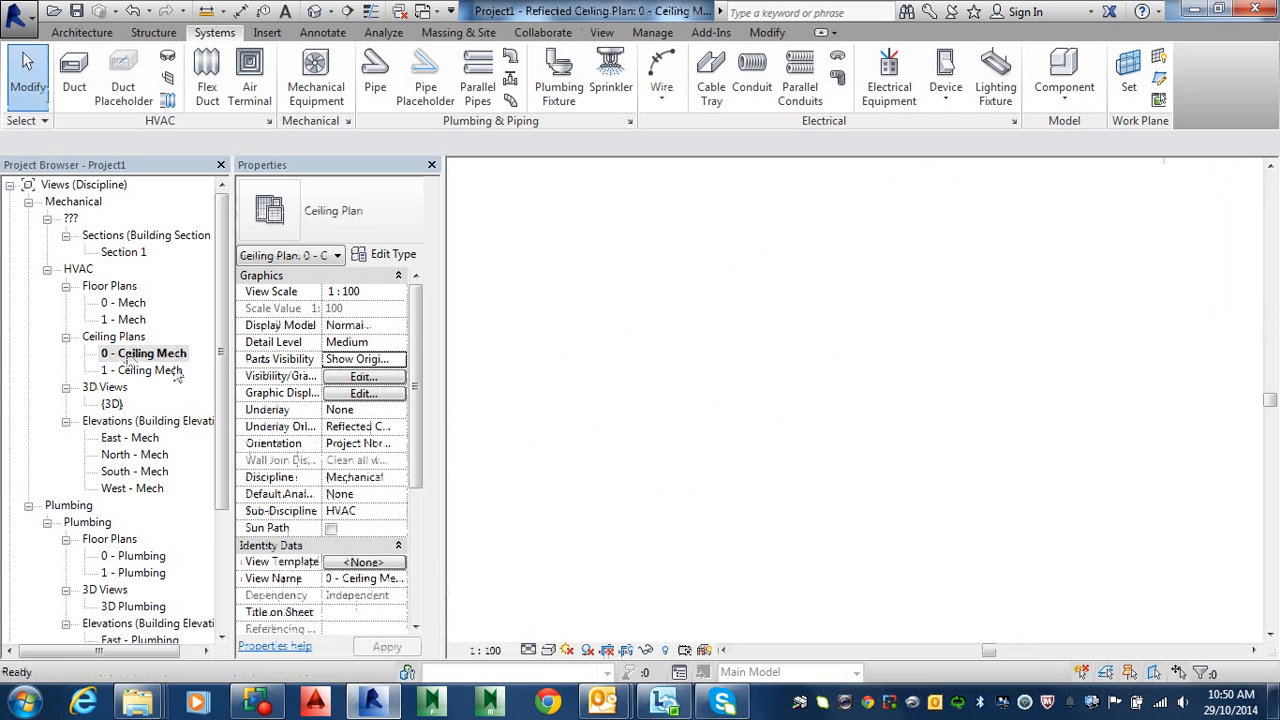
middle_click_drag(673, 524, 688, 401)
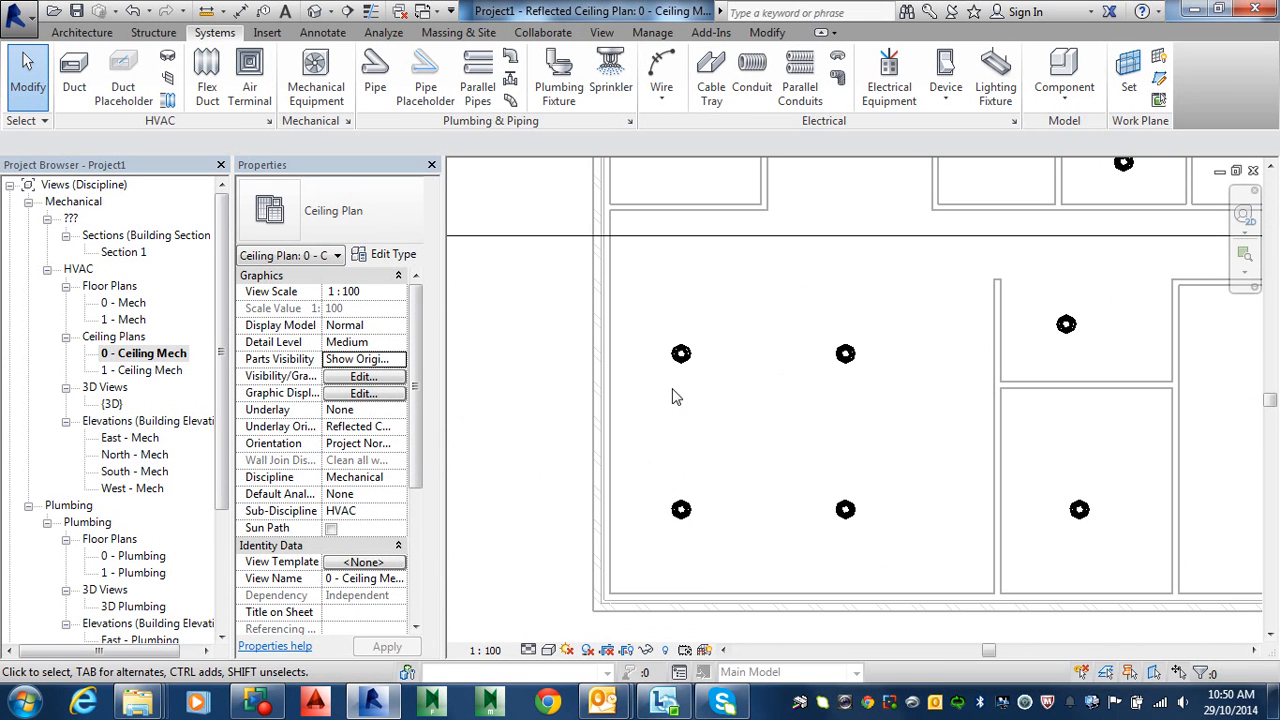
key("v")
key("g")
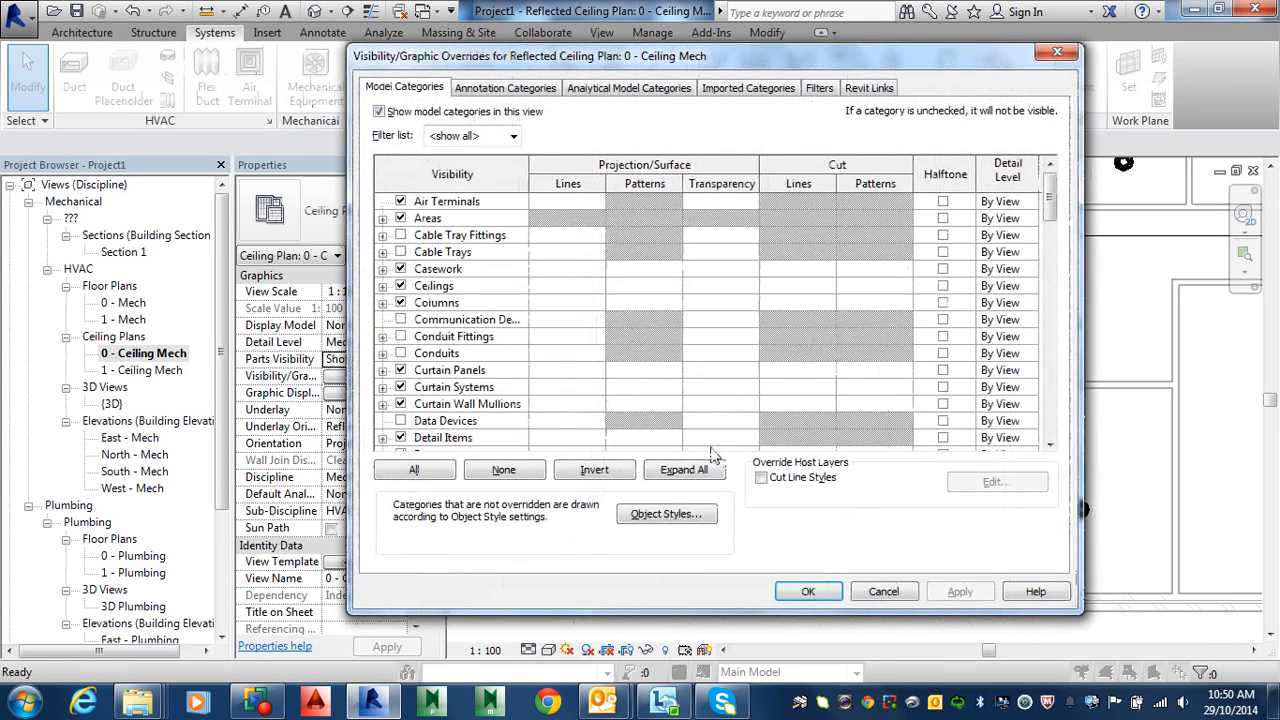
key("d")
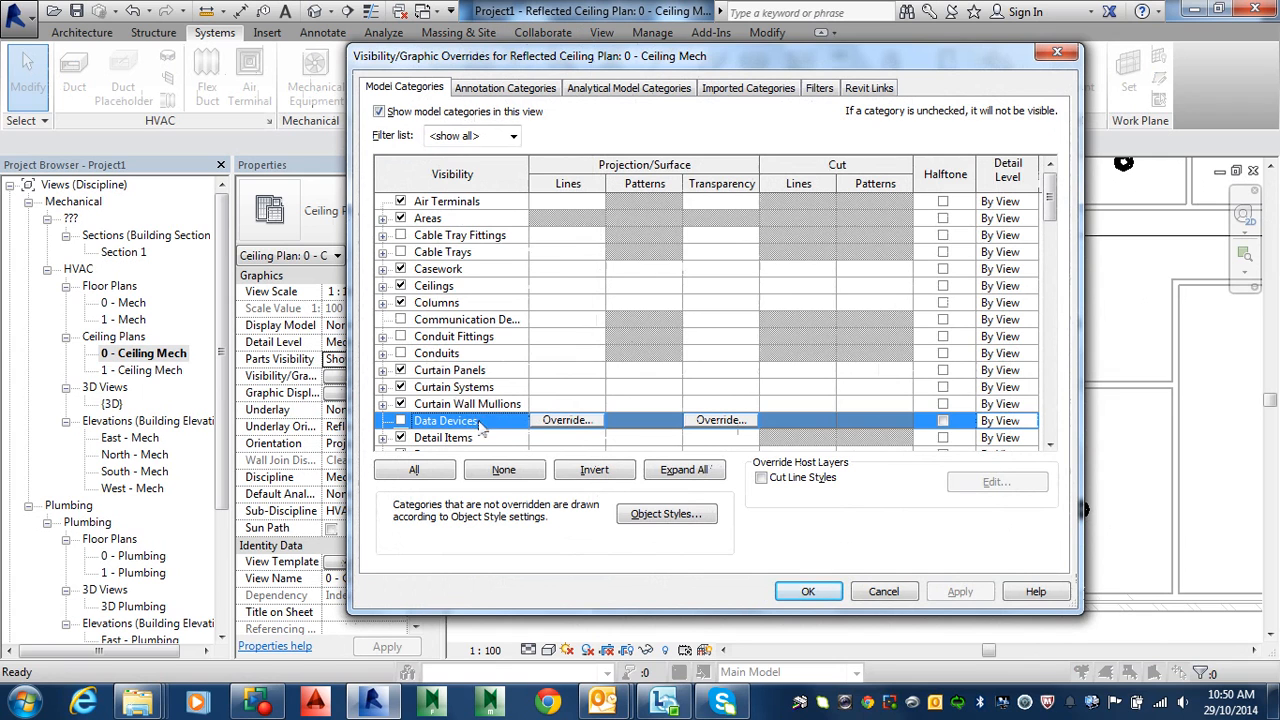
scroll(471, 417, "down", 1)
scroll(445, 441, "down", 2)
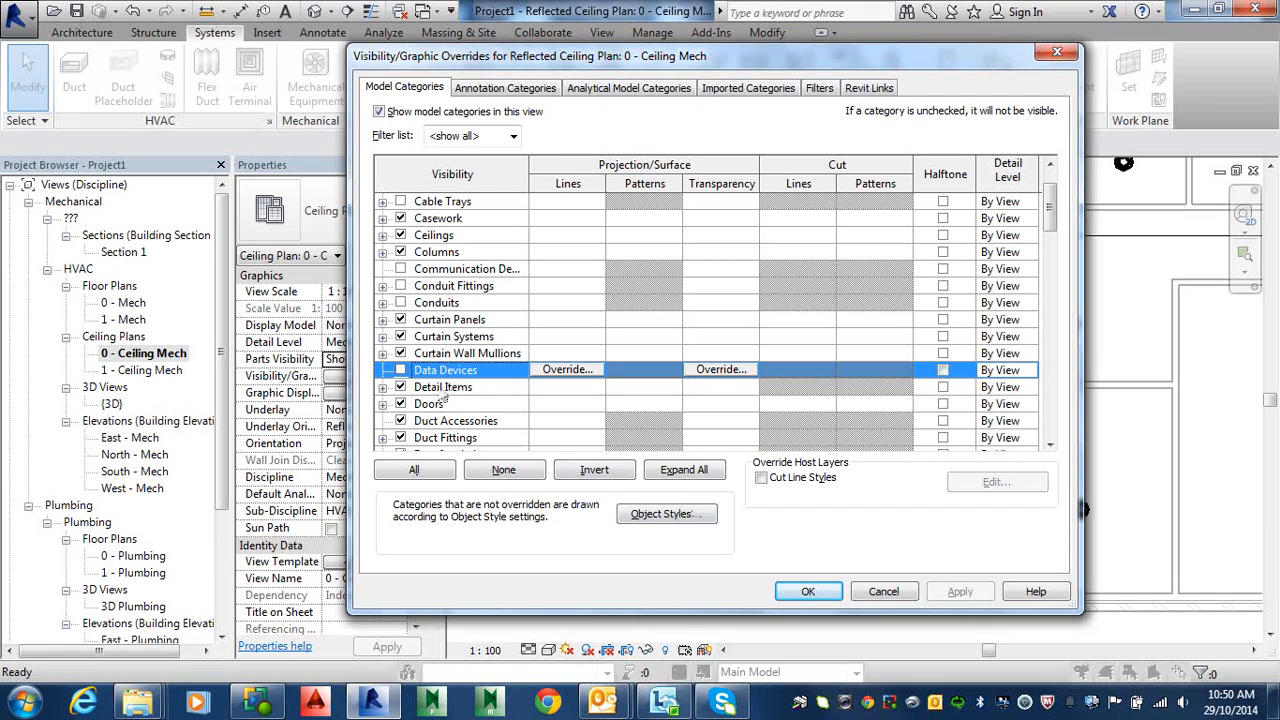
left_click(383, 404)
scroll(384, 405, "down", 2)
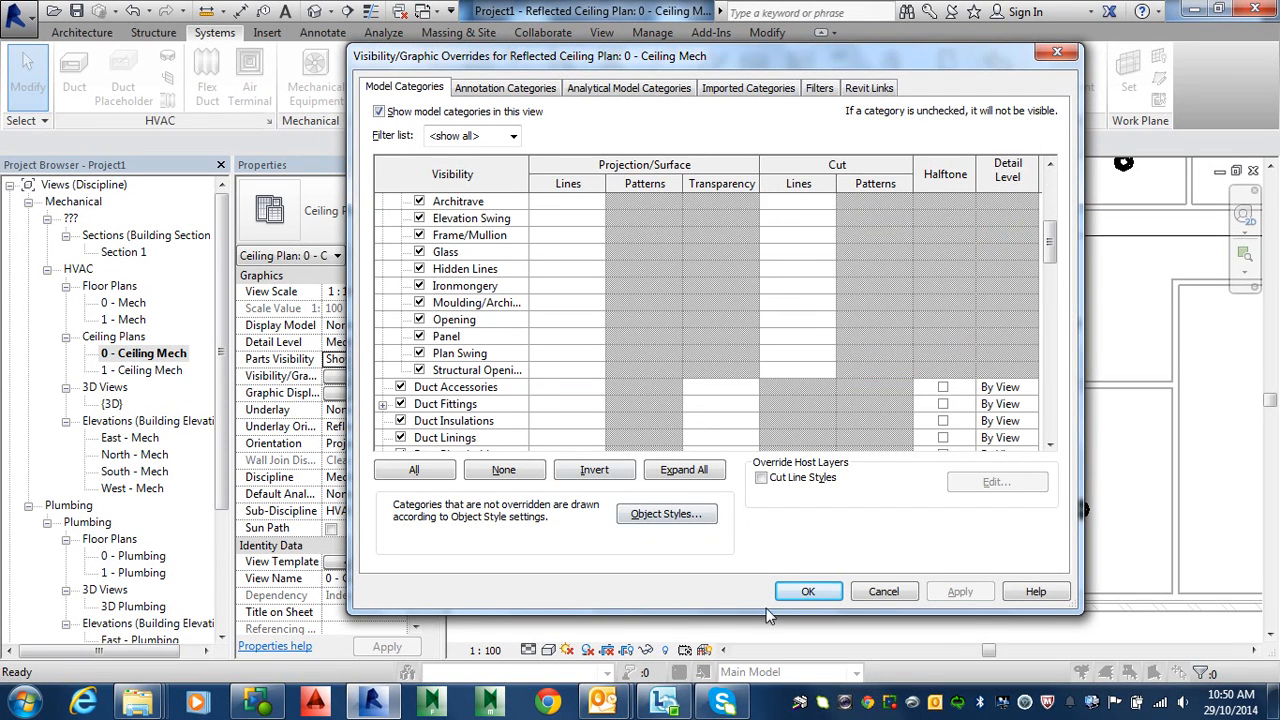
left_click(811, 594)
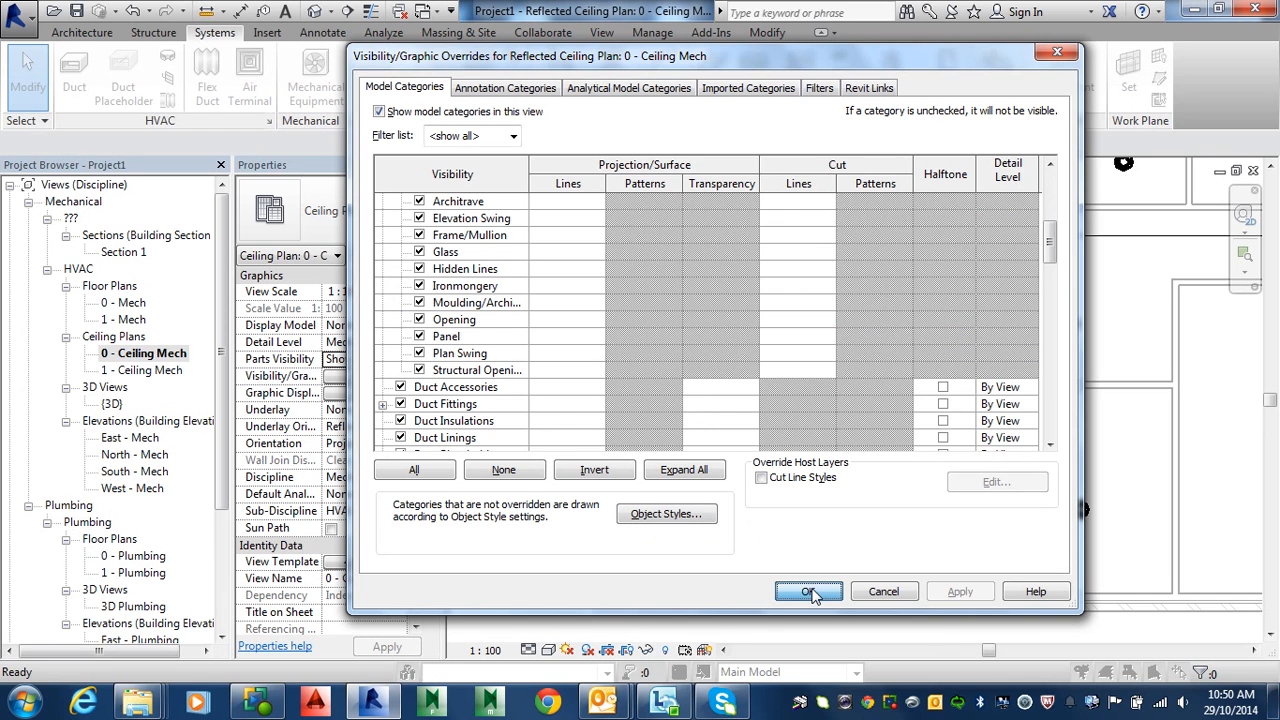
left_click(805, 591)
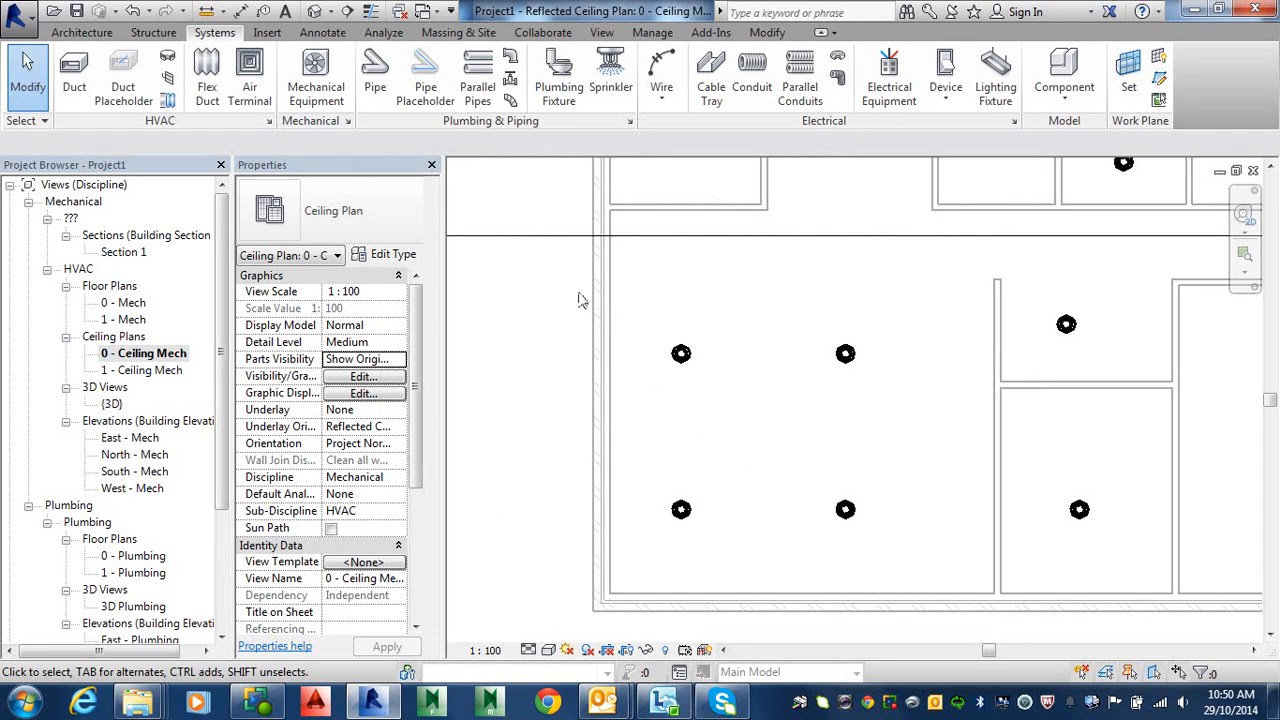
Step: Place a lighting switch on a ceiling-plan wall via Systems > Device > Lighting, closing the not-visible warning
left_click(948, 94)
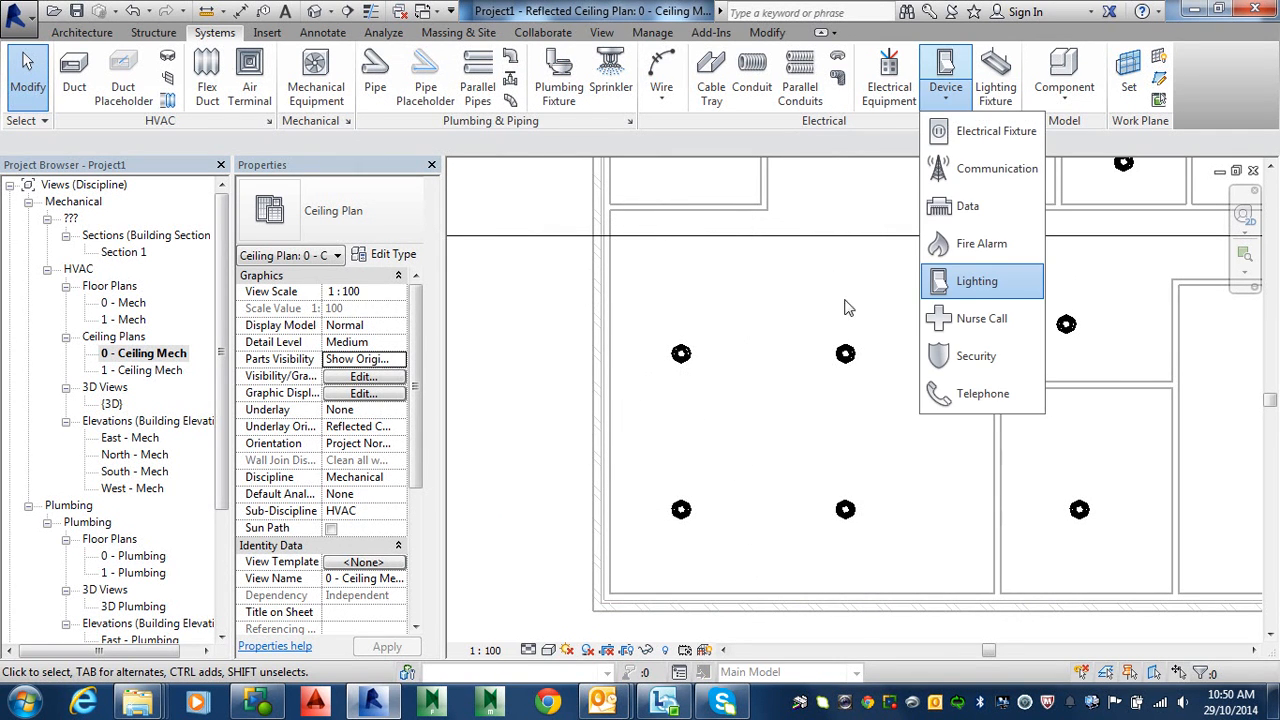
left_click(942, 286)
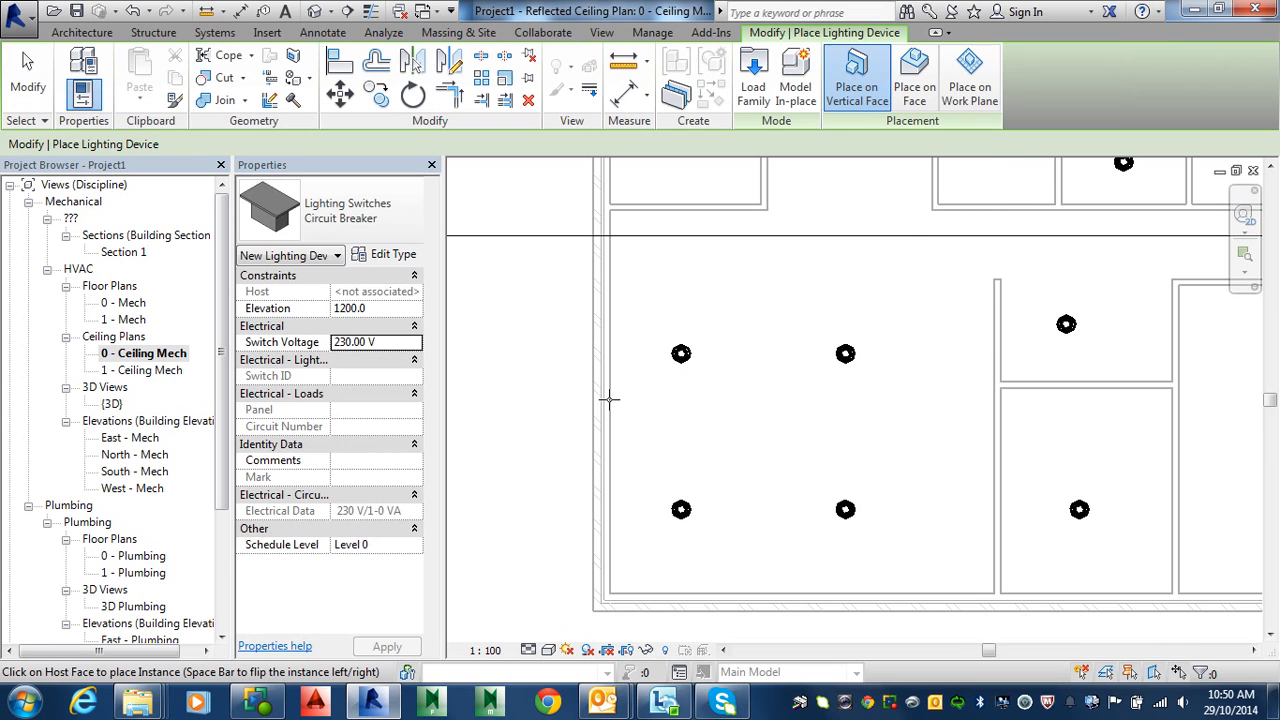
left_click(611, 467)
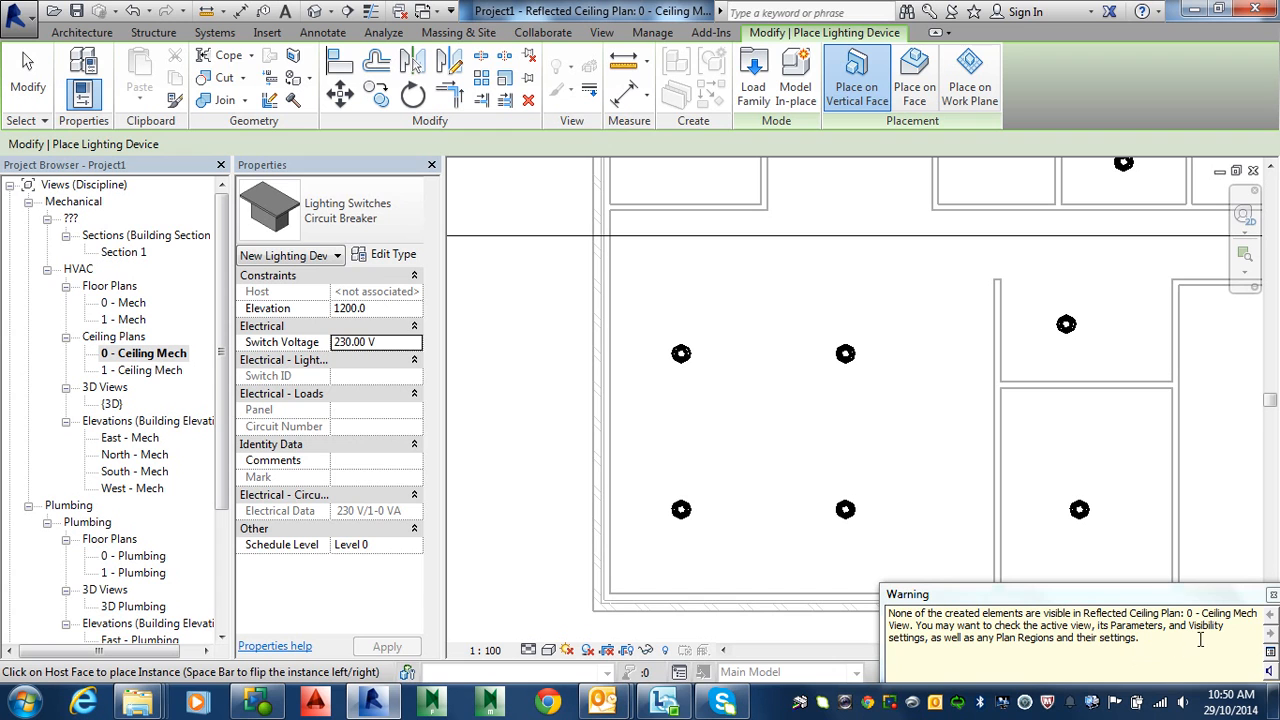
left_click(1272, 594)
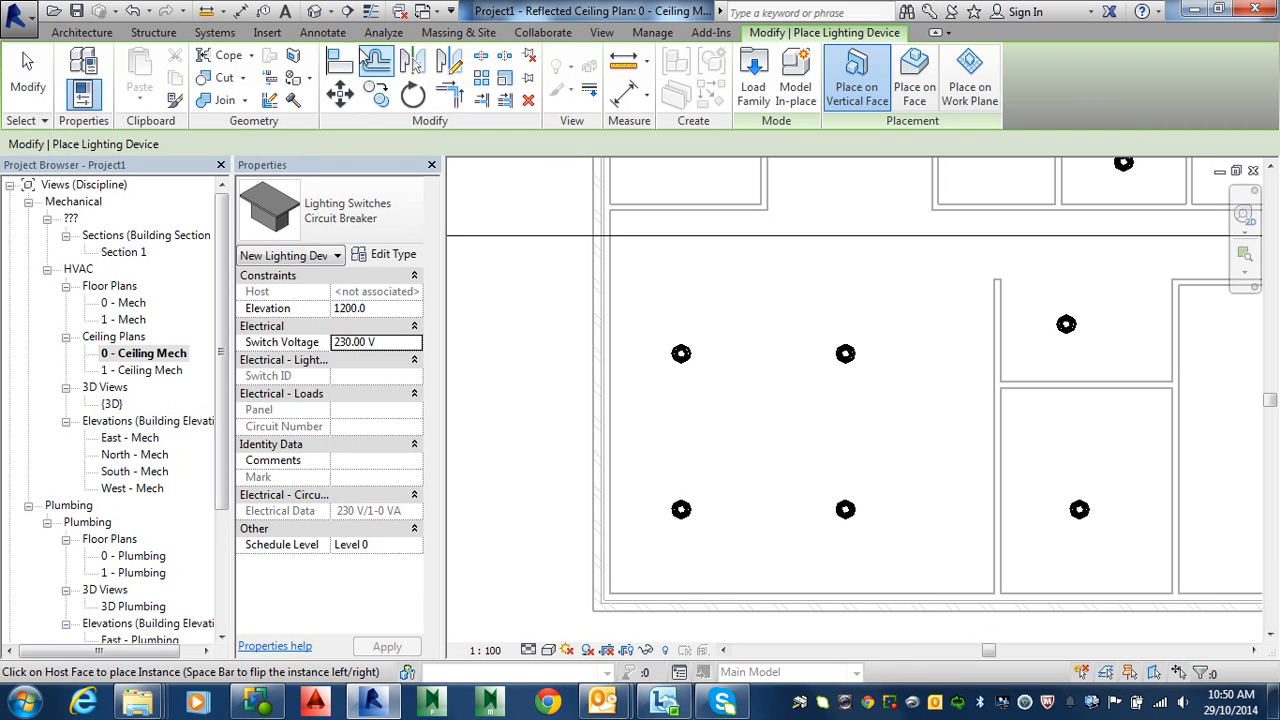
Step: In the 3D view, orbit to the brick wall corner and select the switch showing 1004.0 elevation
left_click(315, 11)
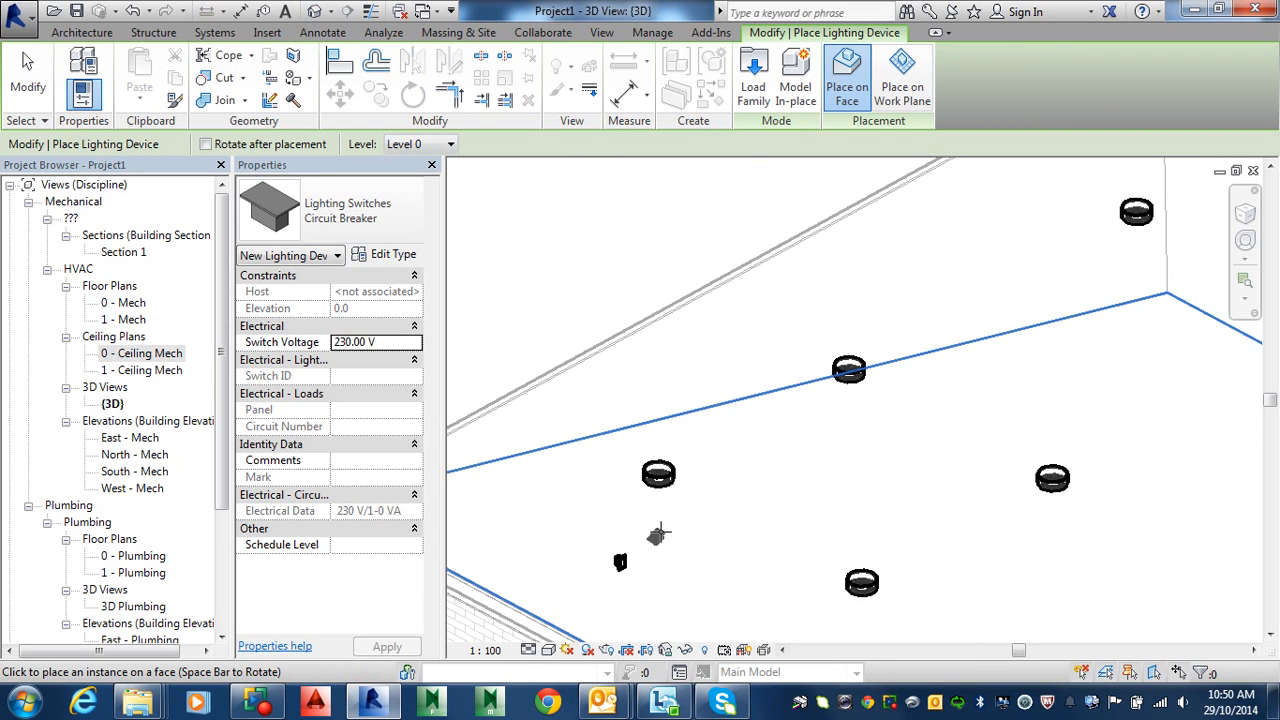
middle_click_drag(665, 547, 725, 429)
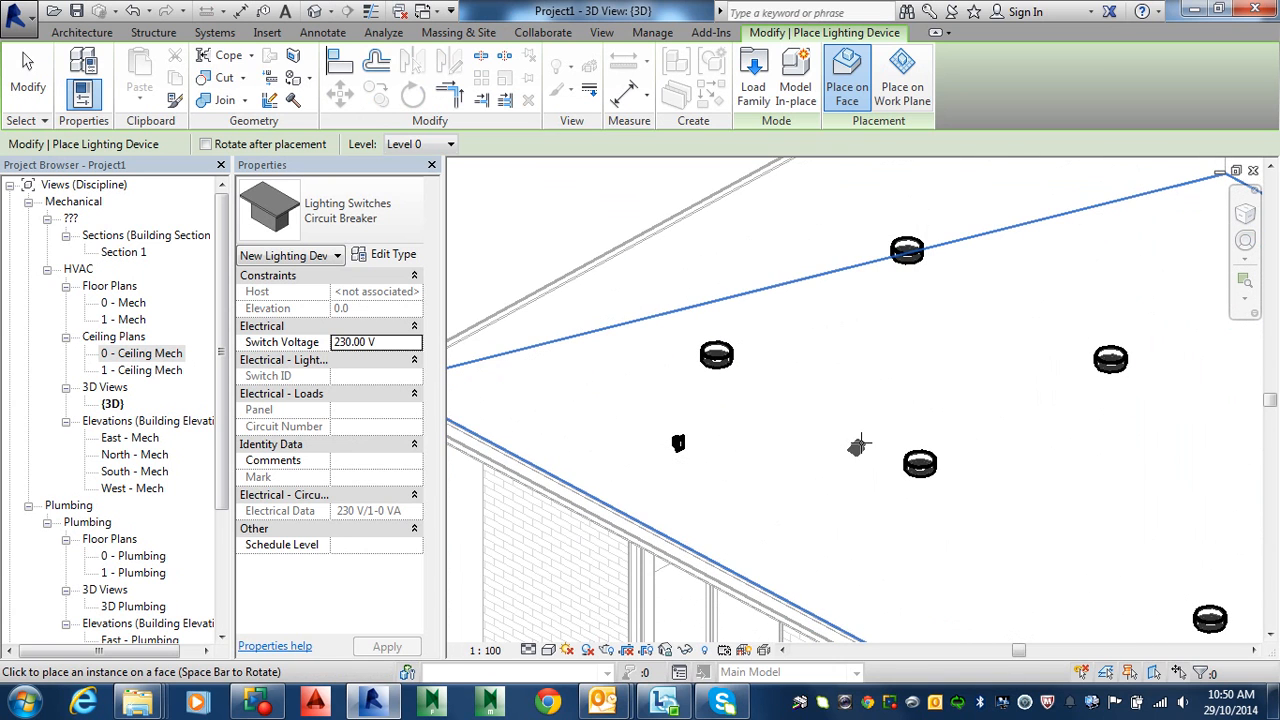
key("Escape")
key("Escape")
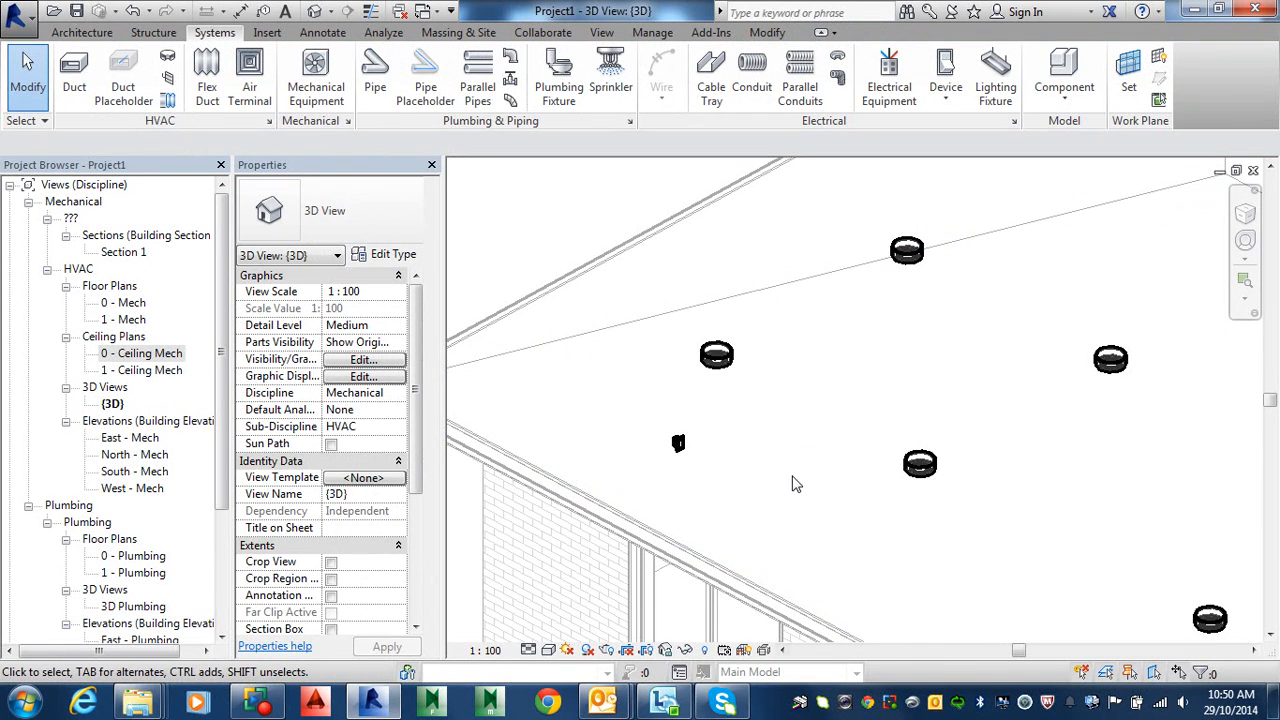
middle_click_drag(792, 484, 852, 466, "shift")
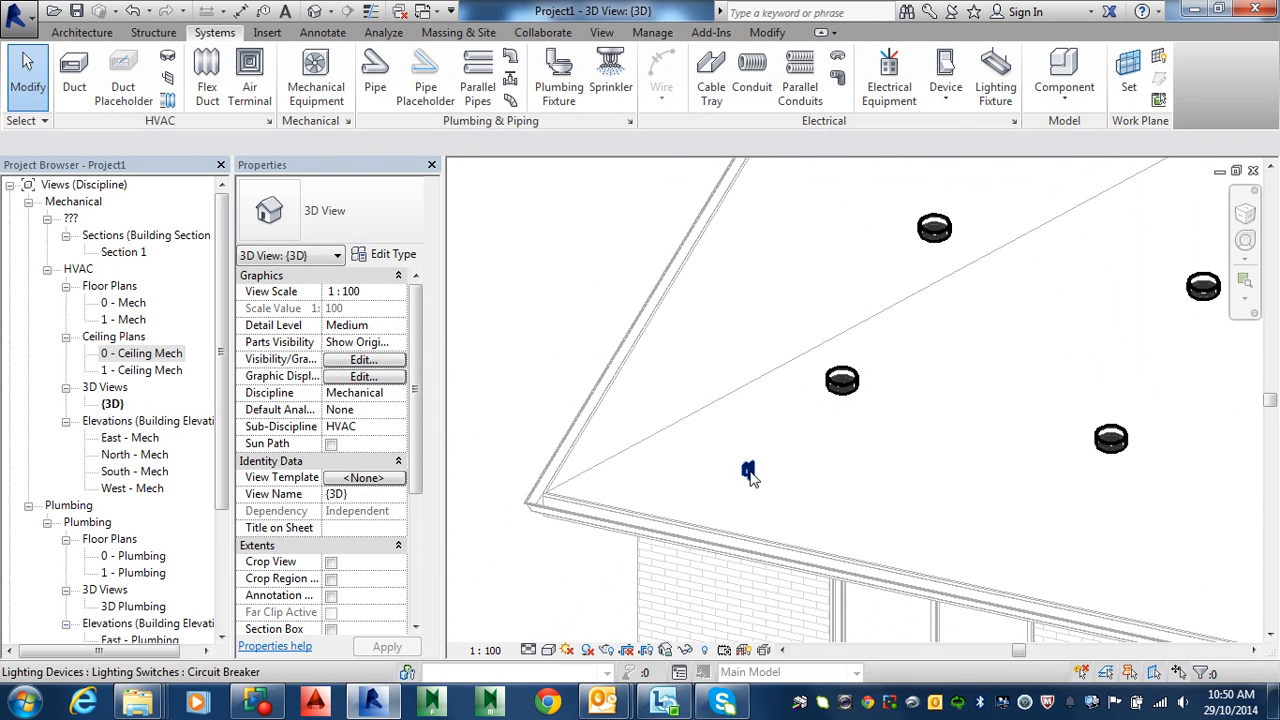
left_click_drag(750, 471, 798, 404)
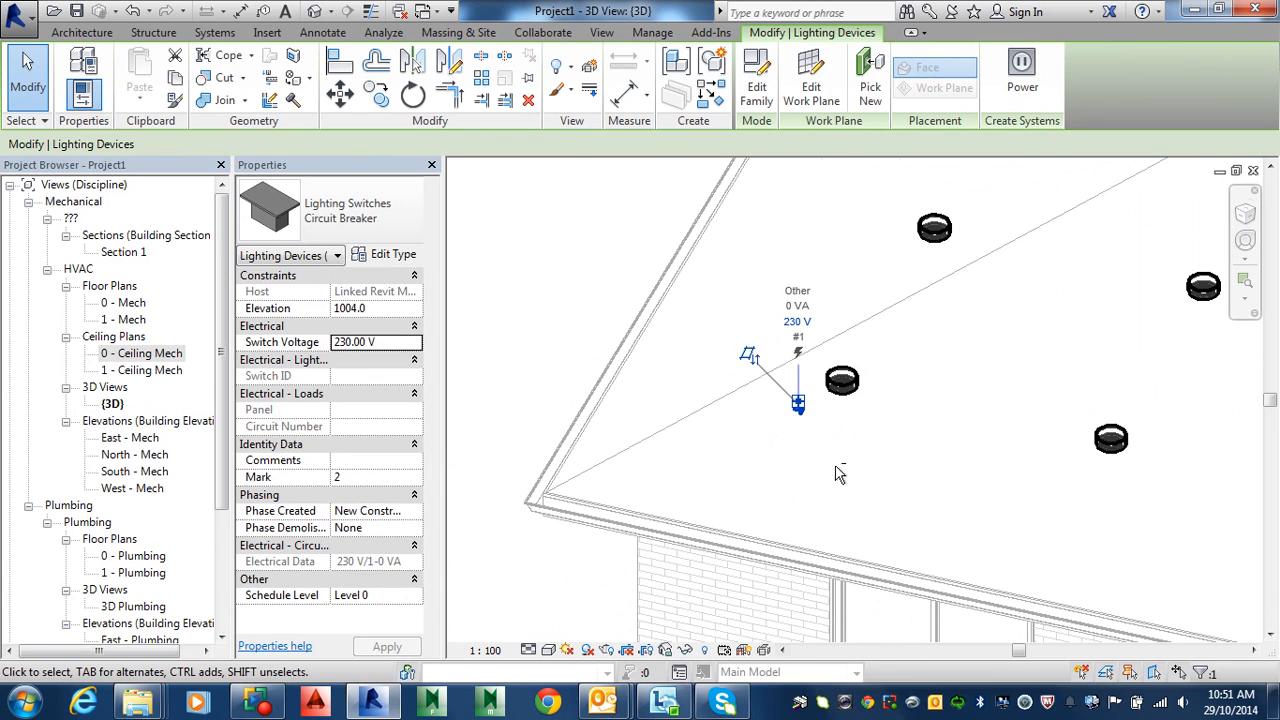
middle_click_drag(838, 474, 836, 410, "shift")
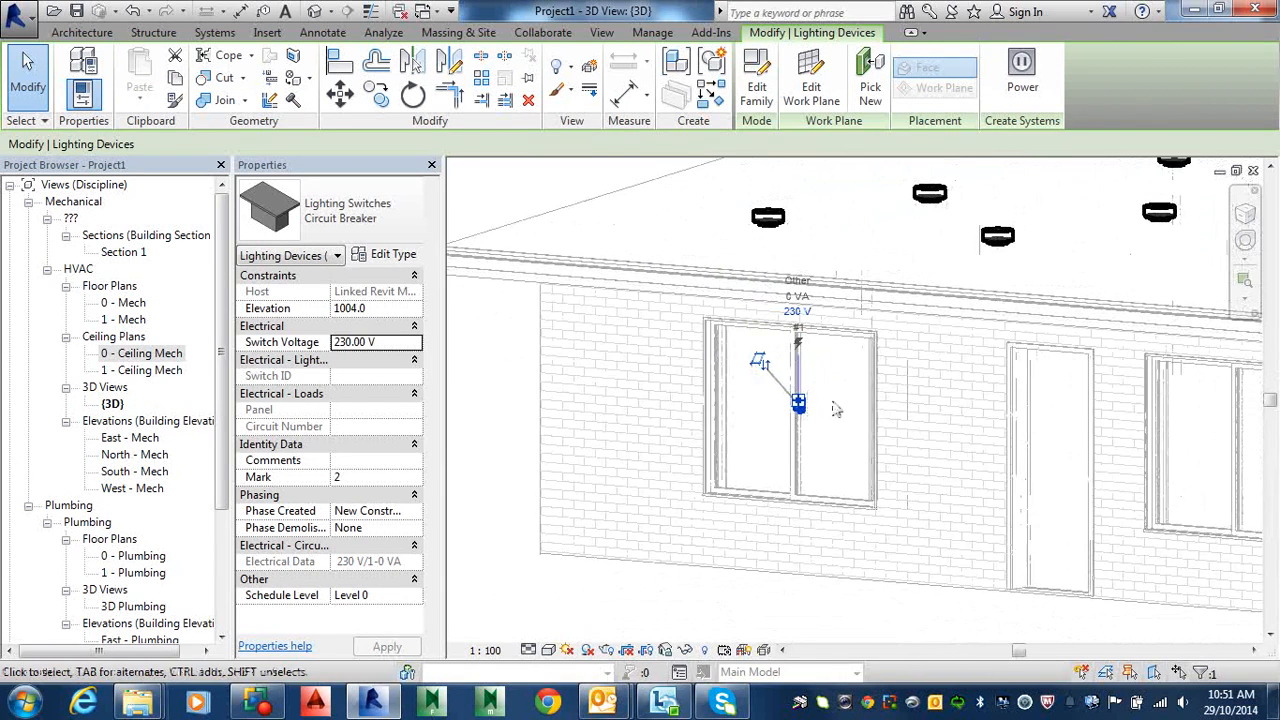
middle_click_drag(941, 443, 943, 534, "shift")
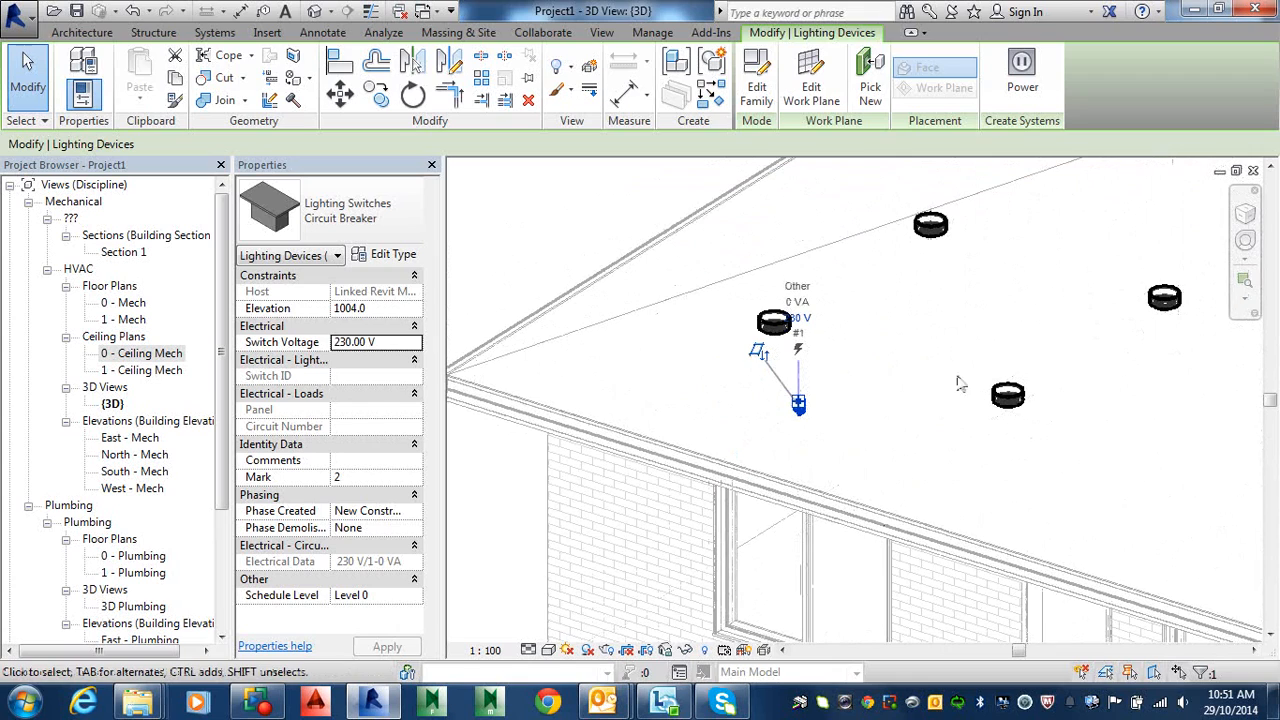
key("Escape")
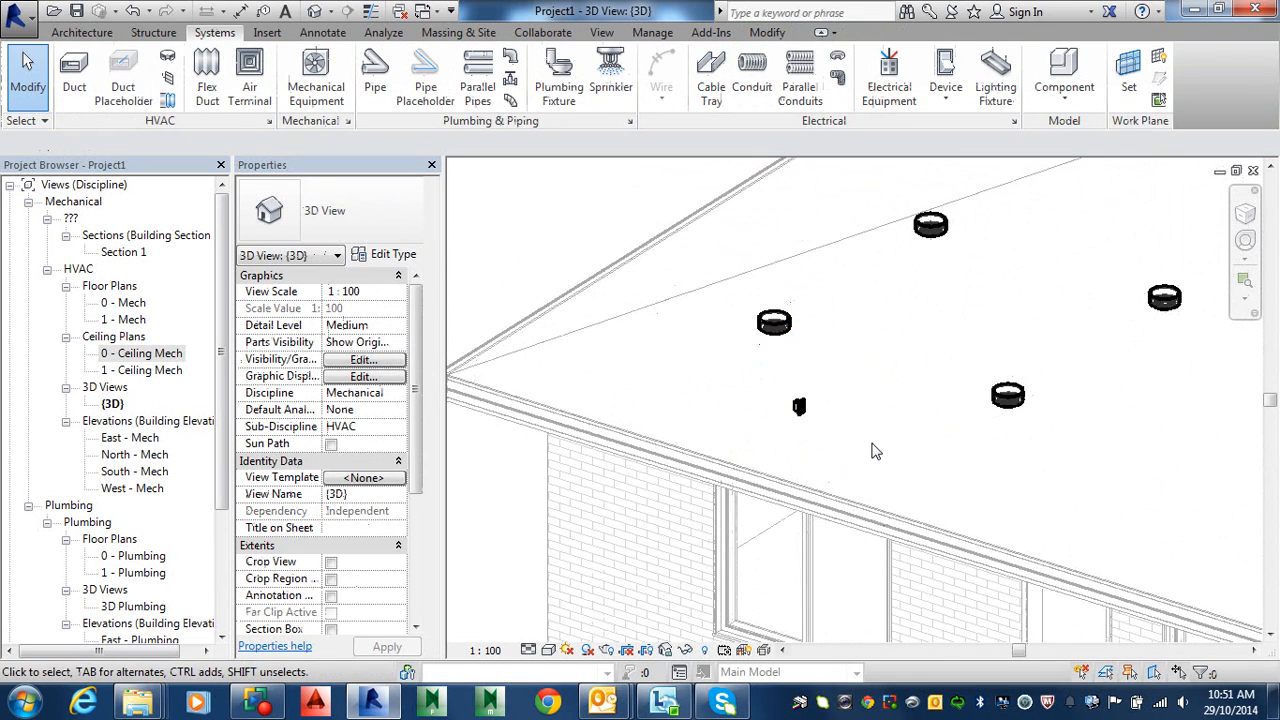
middle_click_drag(893, 442, 1066, 446, "shift")
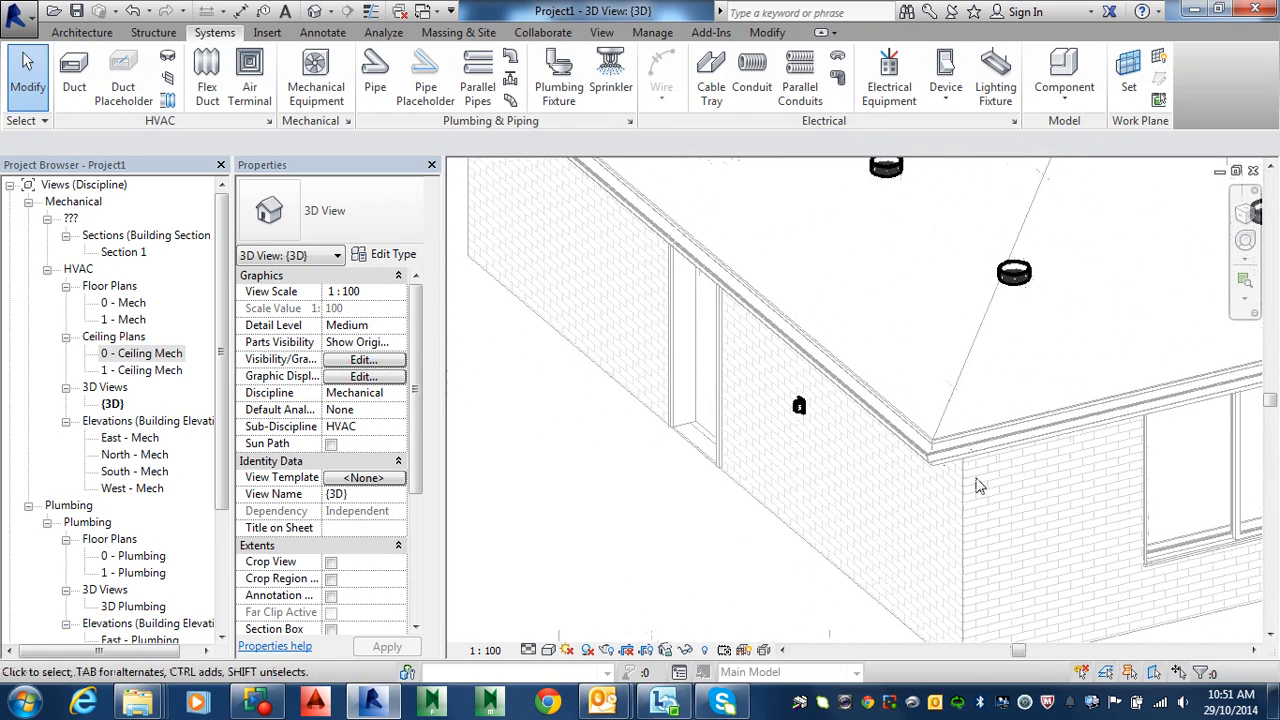
mouse_move(985, 489)
middle_mouse_down("shift")
mouse_move(1031, 477)
mouse_move(990, 475)
middle_mouse_up("shift")
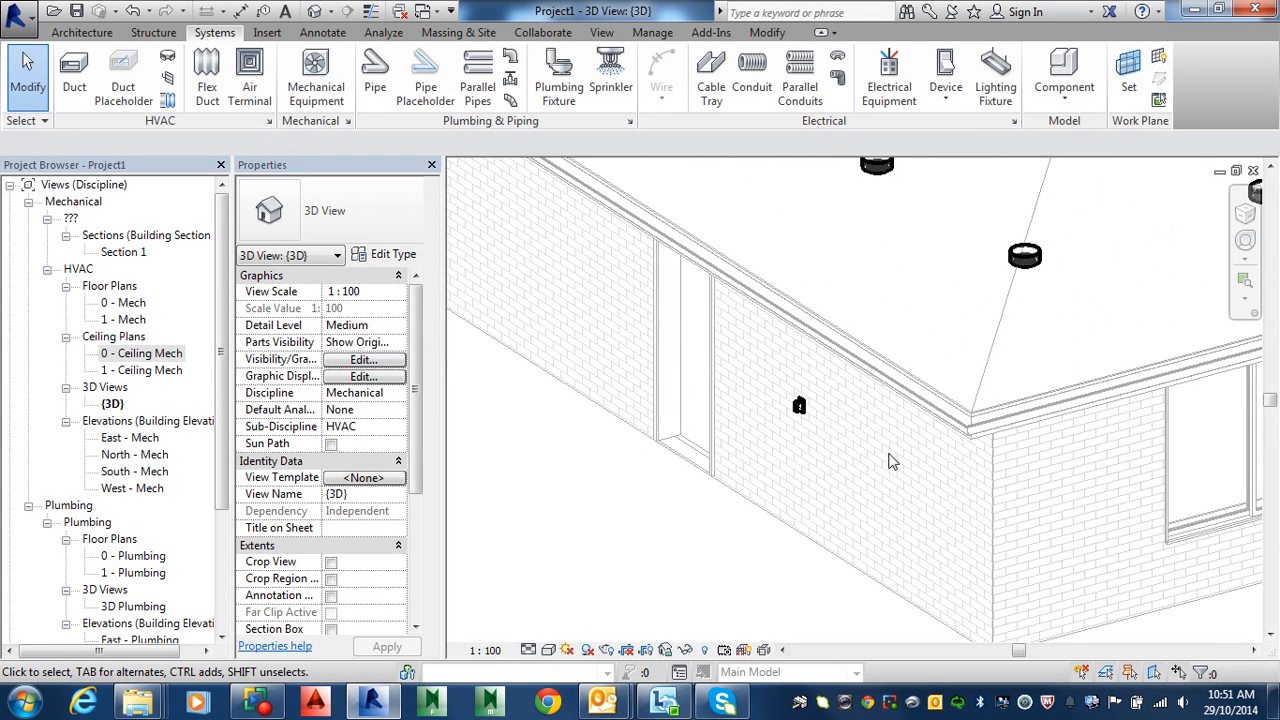
left_click(798, 409)
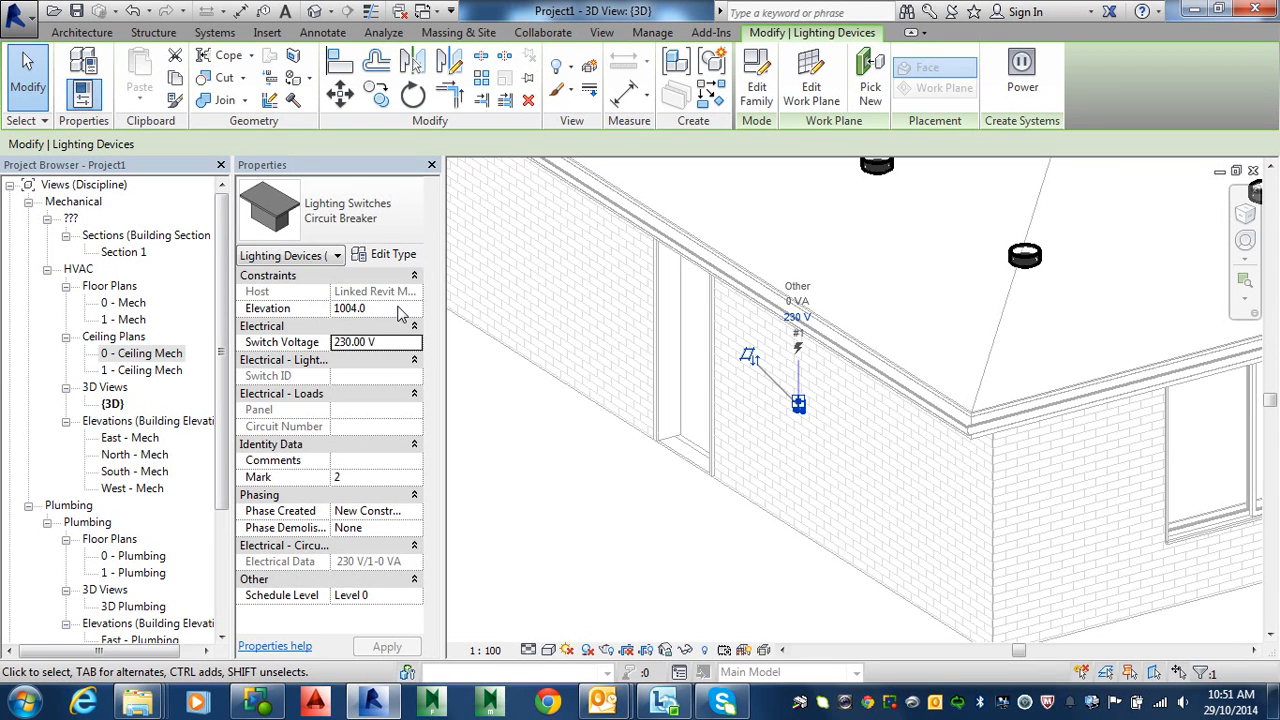
Step: Change the switch's Elevation property from 1004.0 to 1200, then reopen the 0 - Ceiling Mech plan
left_click(378, 308)
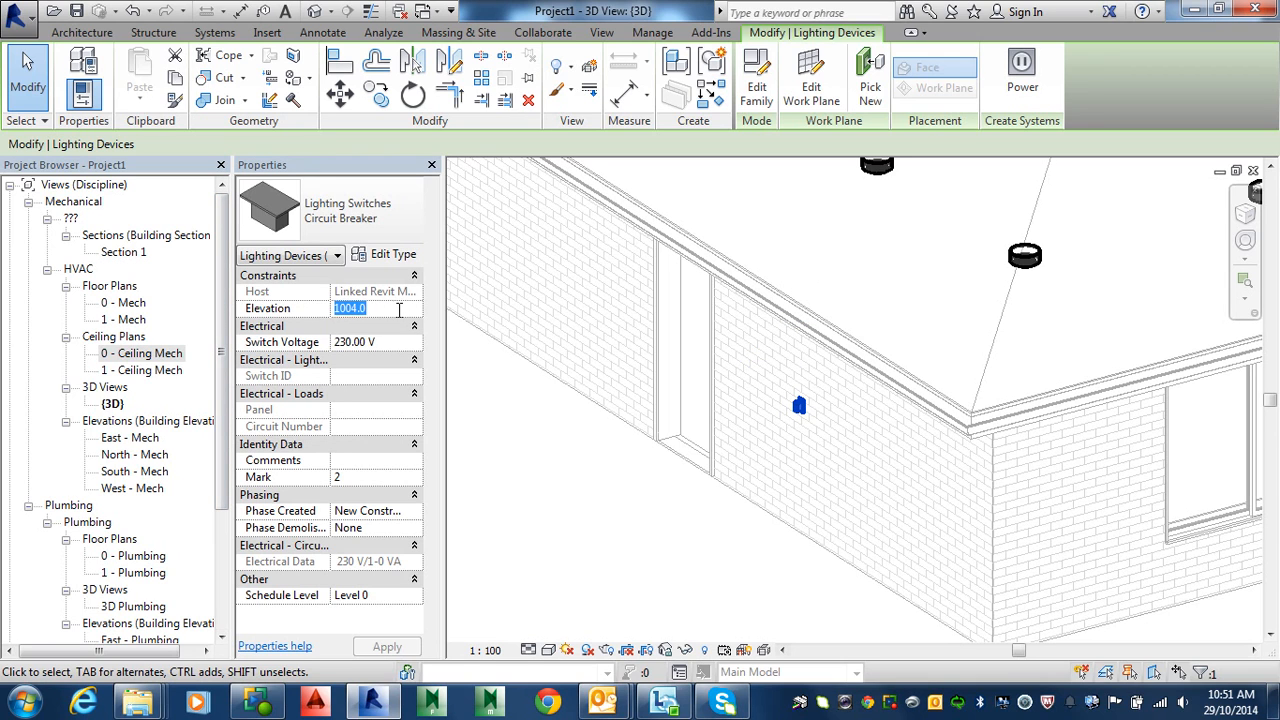
type("1200")
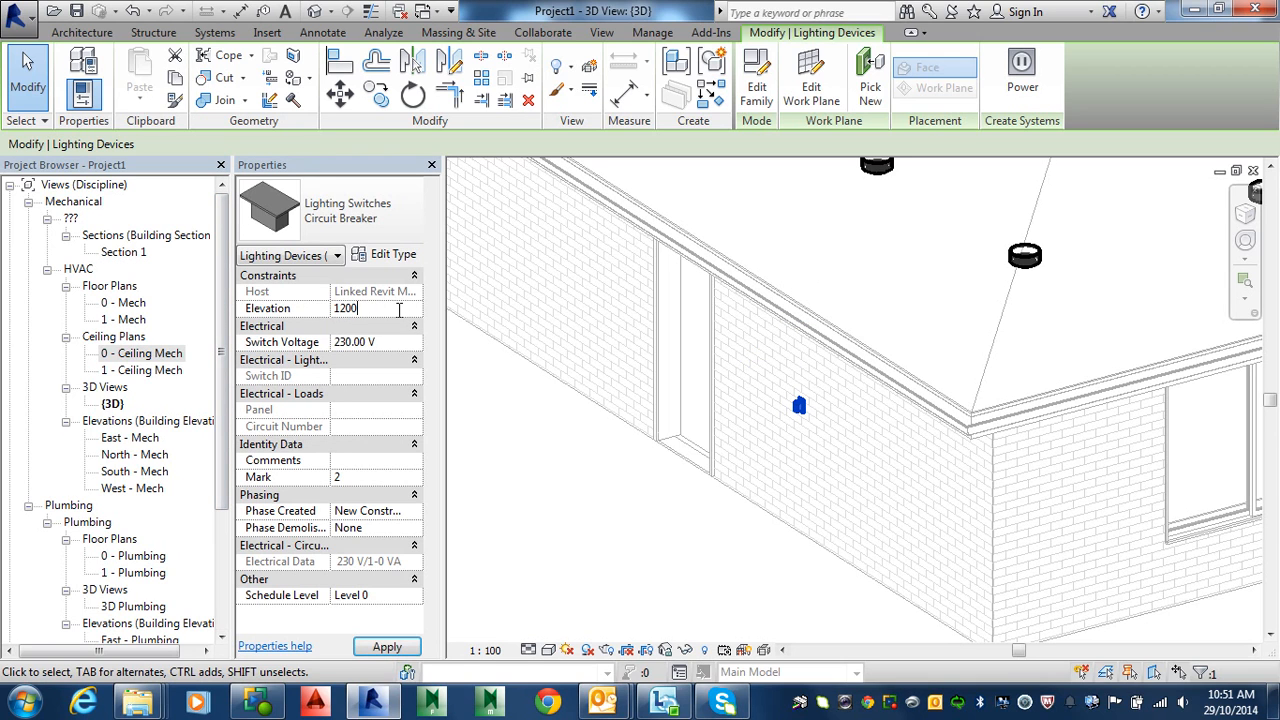
key("Return")
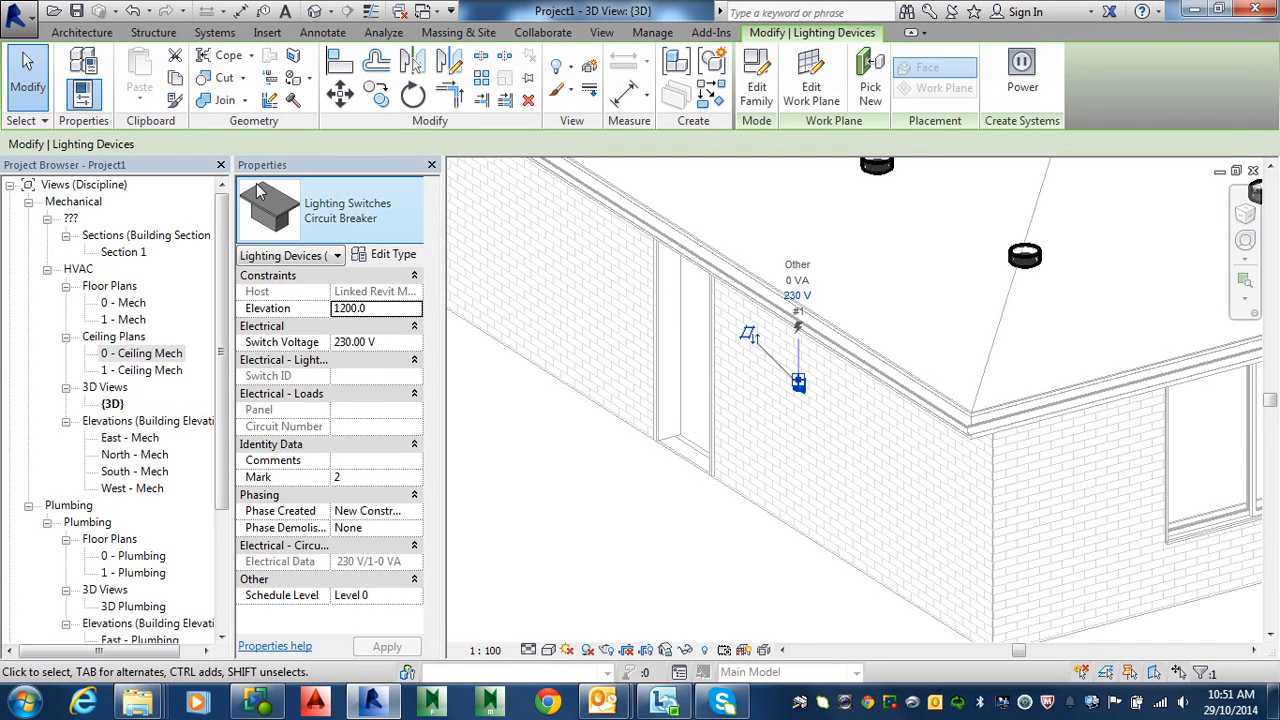
double_click(135, 356)
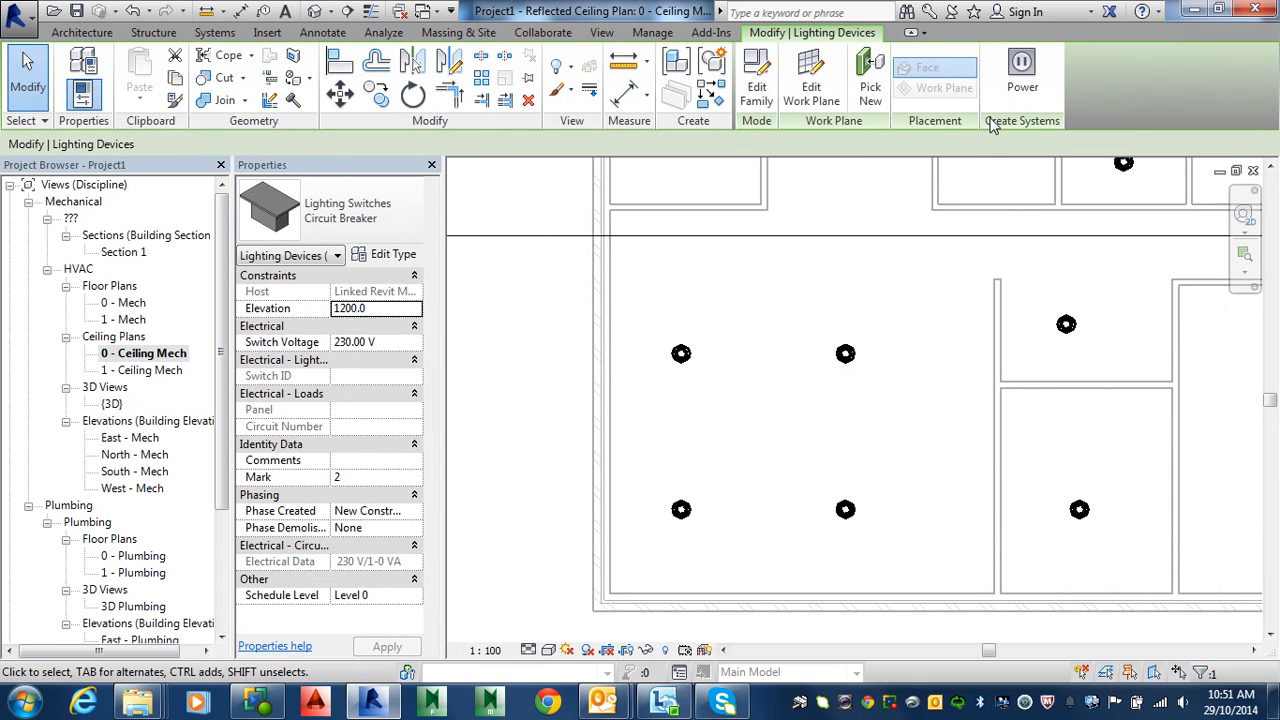
Step: Pan the ceiling plan to frame the lit rooms and open the View tab's Plan Views dropdown
middle_click_drag(908, 277, 933, 341)
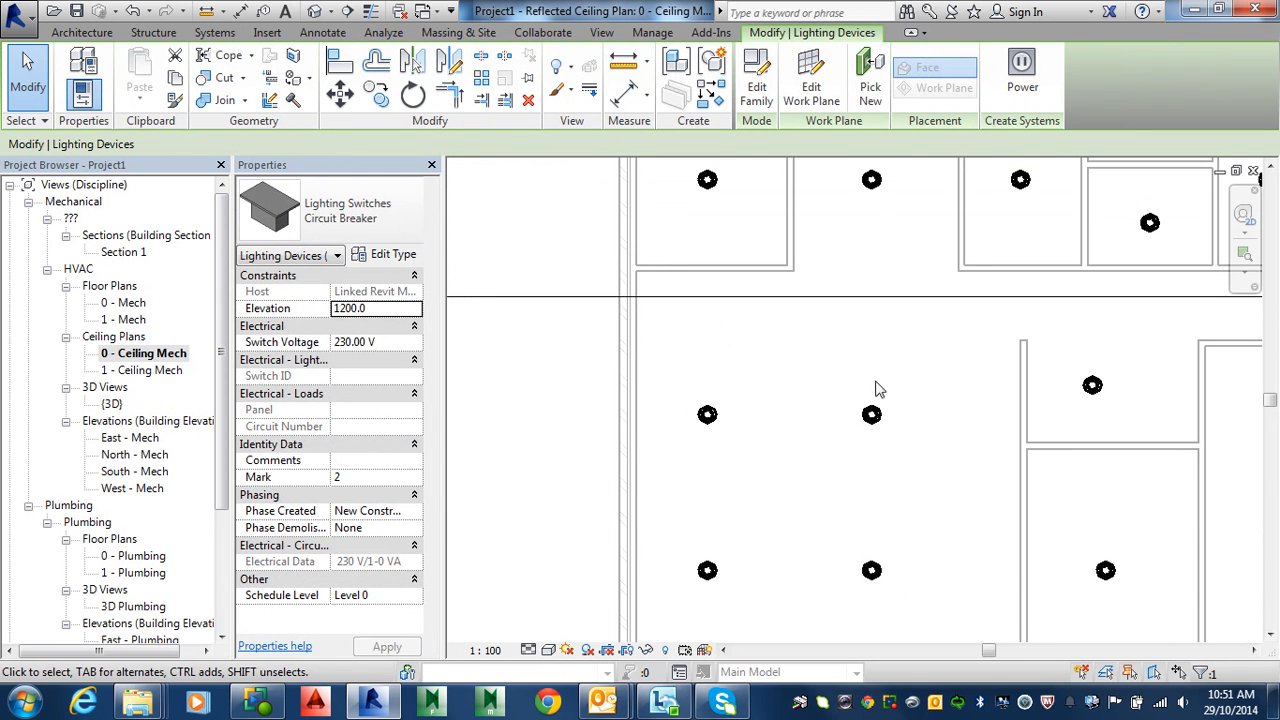
middle_click_drag(827, 447, 861, 400)
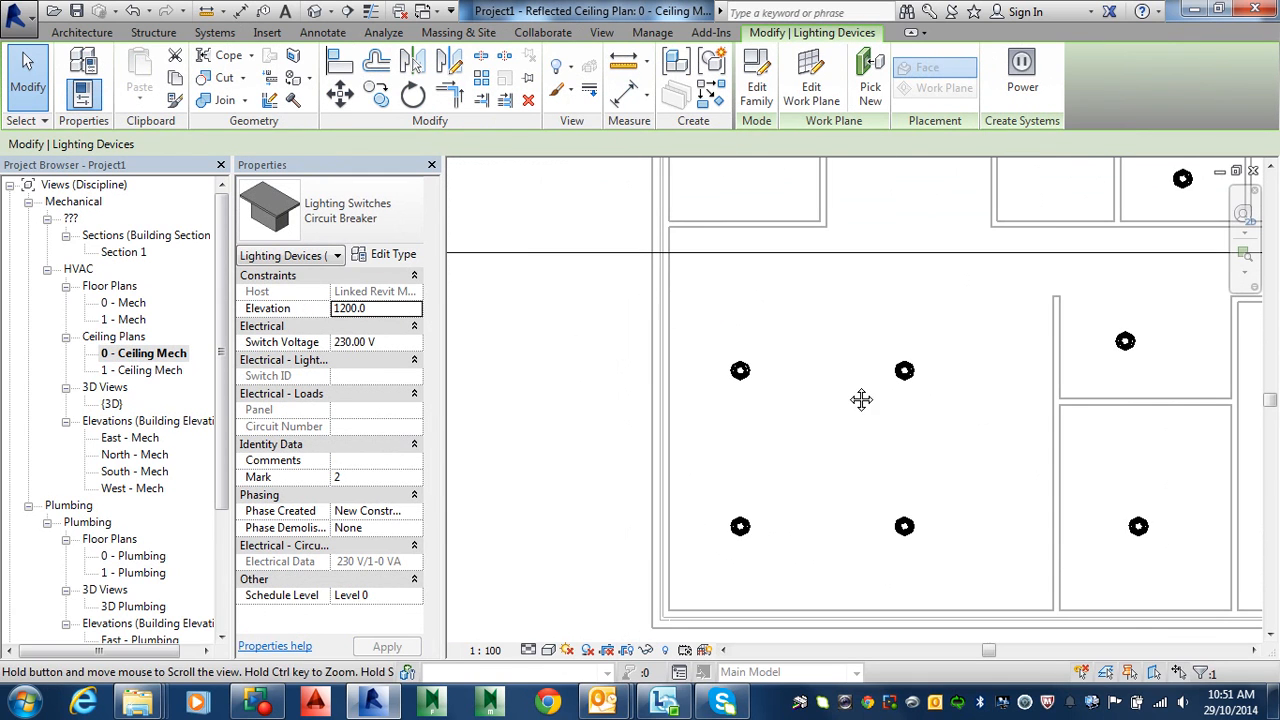
left_click(602, 33)
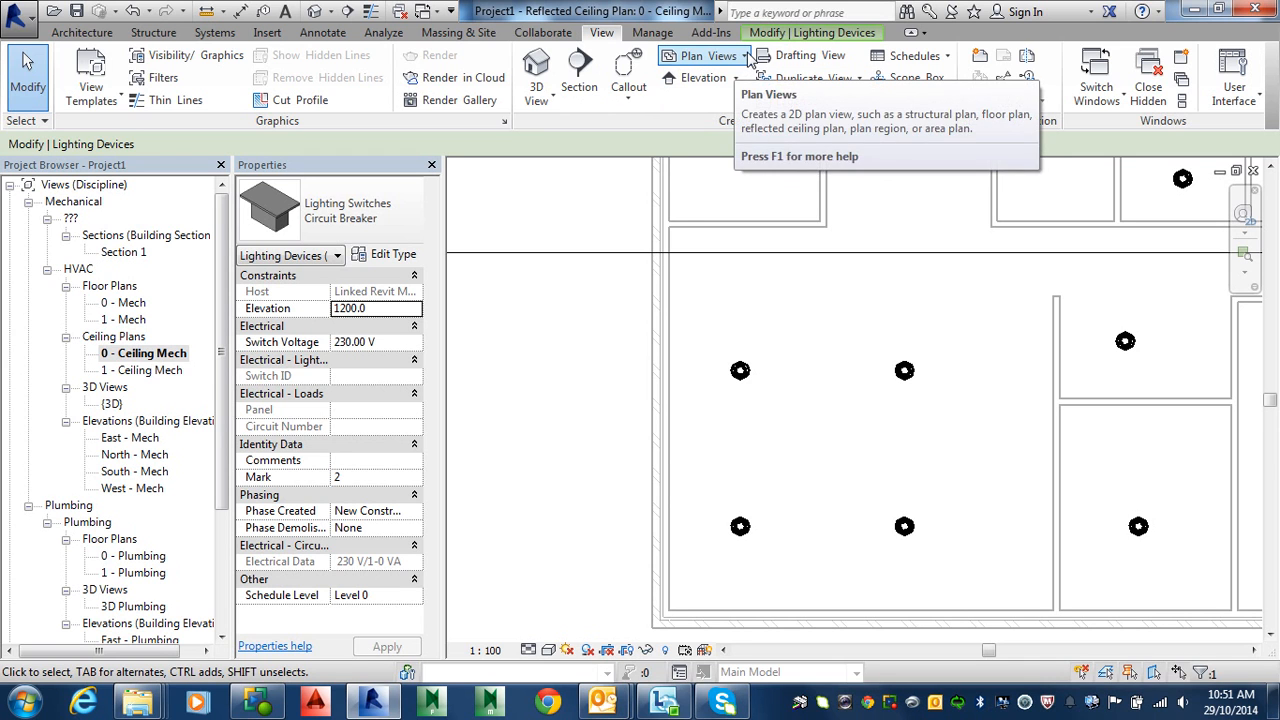
left_click(745, 56)
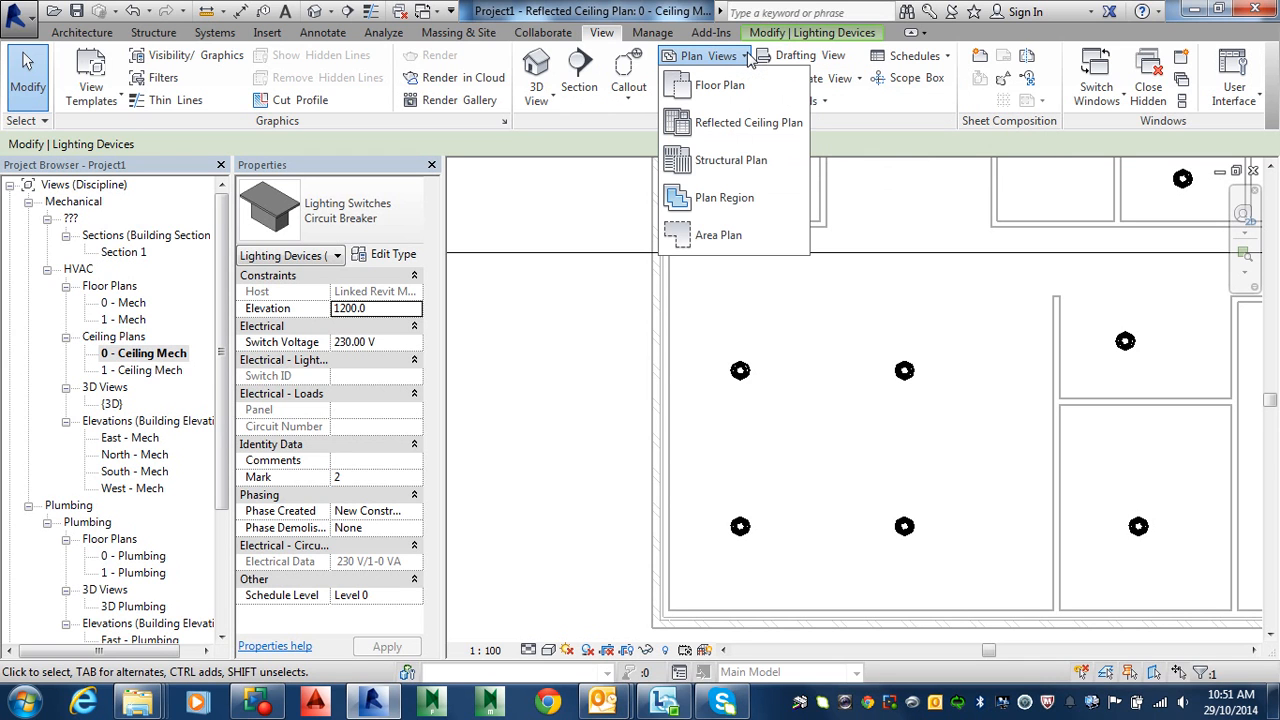
Step: Start a Plan Region and sketch an 800 by 4900 rectangular boundary along the left wall
left_click(737, 197)
left_click(620, 258)
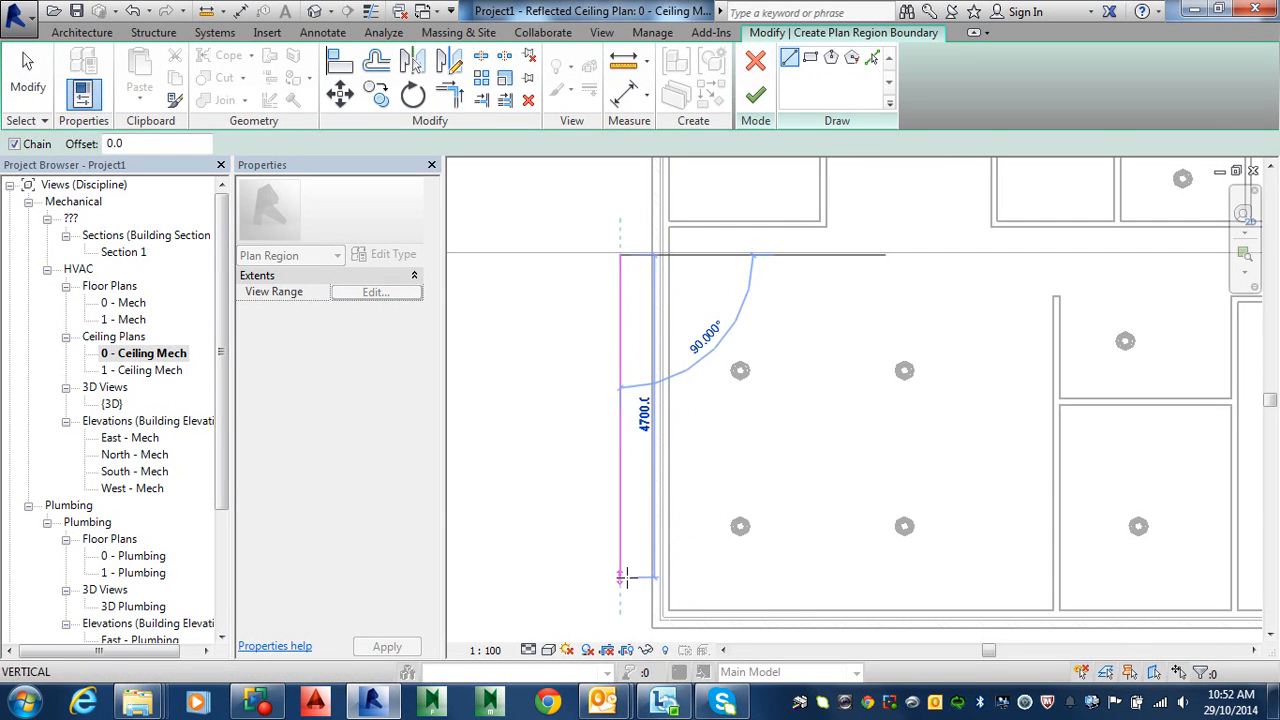
key("Escape")
left_click(810, 57)
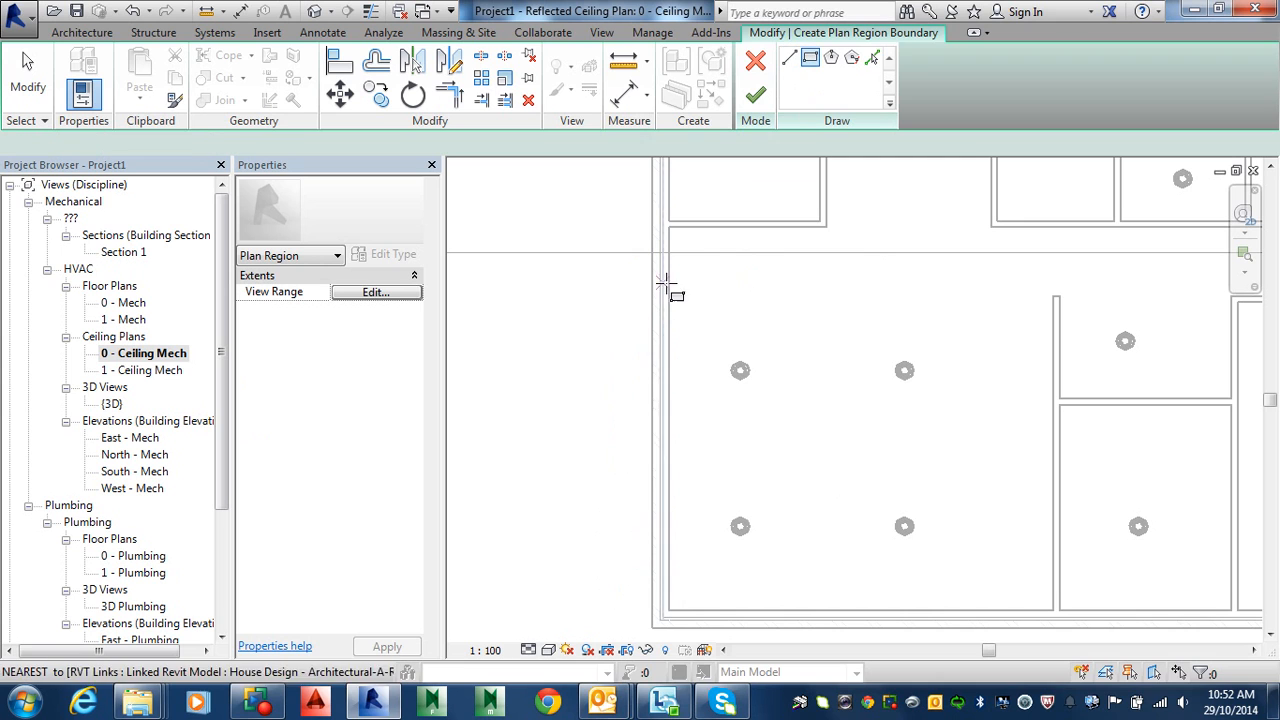
left_click(632, 262)
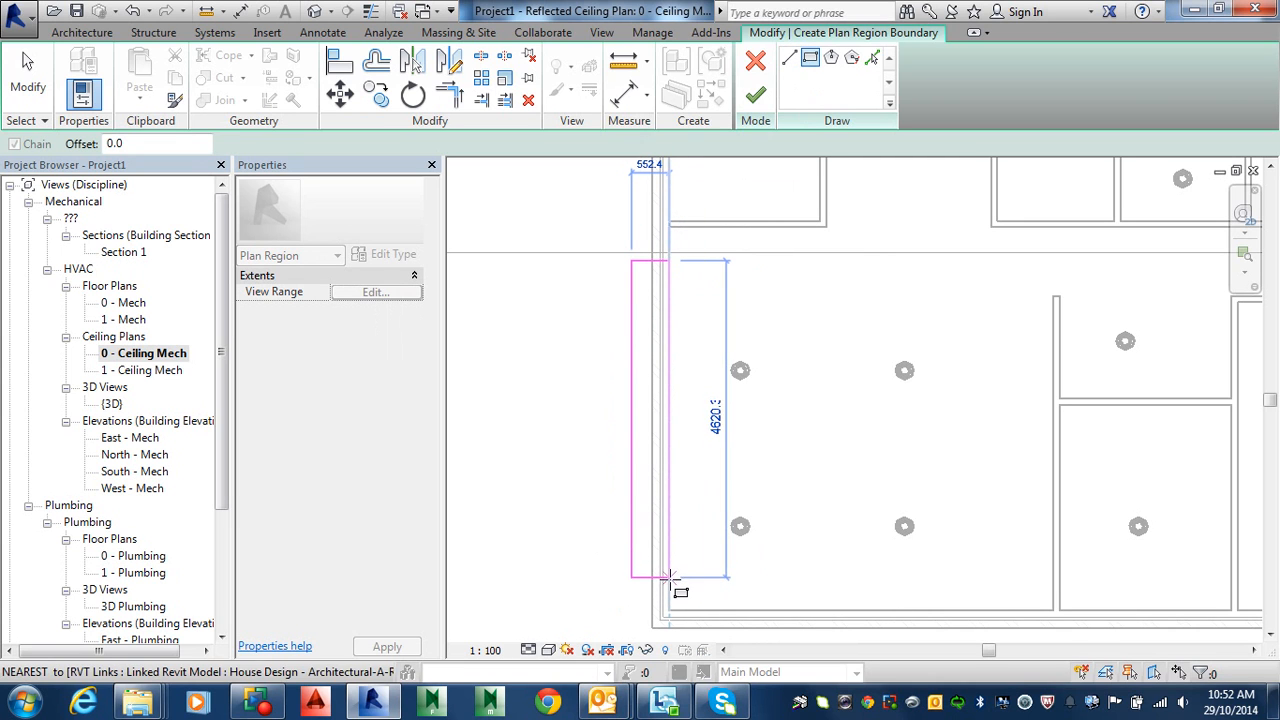
left_click(687, 597)
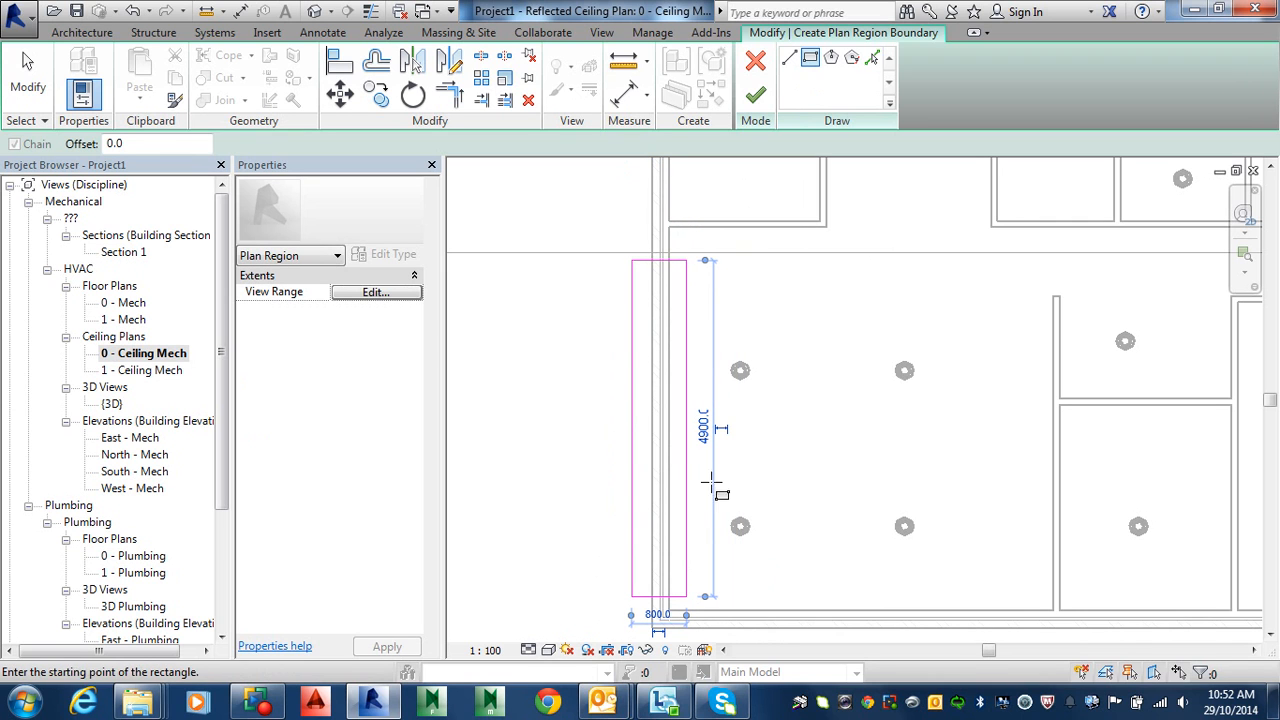
Step: Set the plan region's view range: cut plane 11200, then bottom offset 0 after the error
left_click(378, 292)
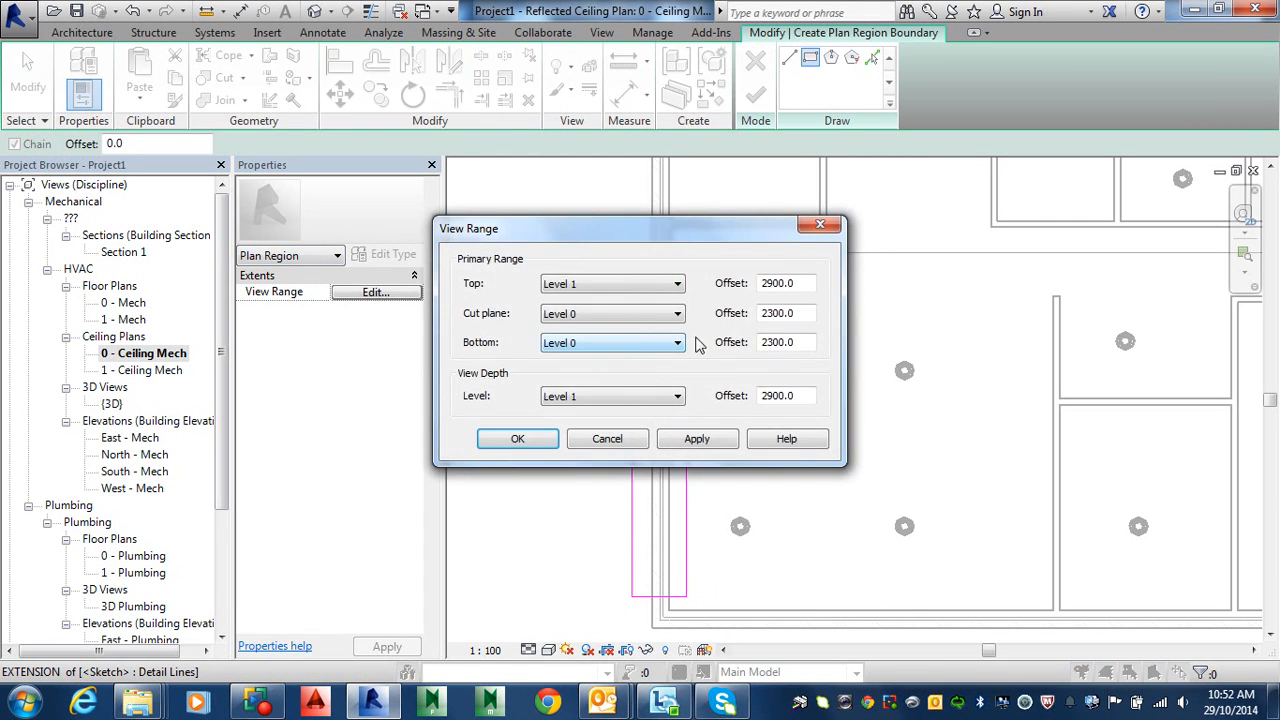
left_click_drag(806, 312, 708, 314)
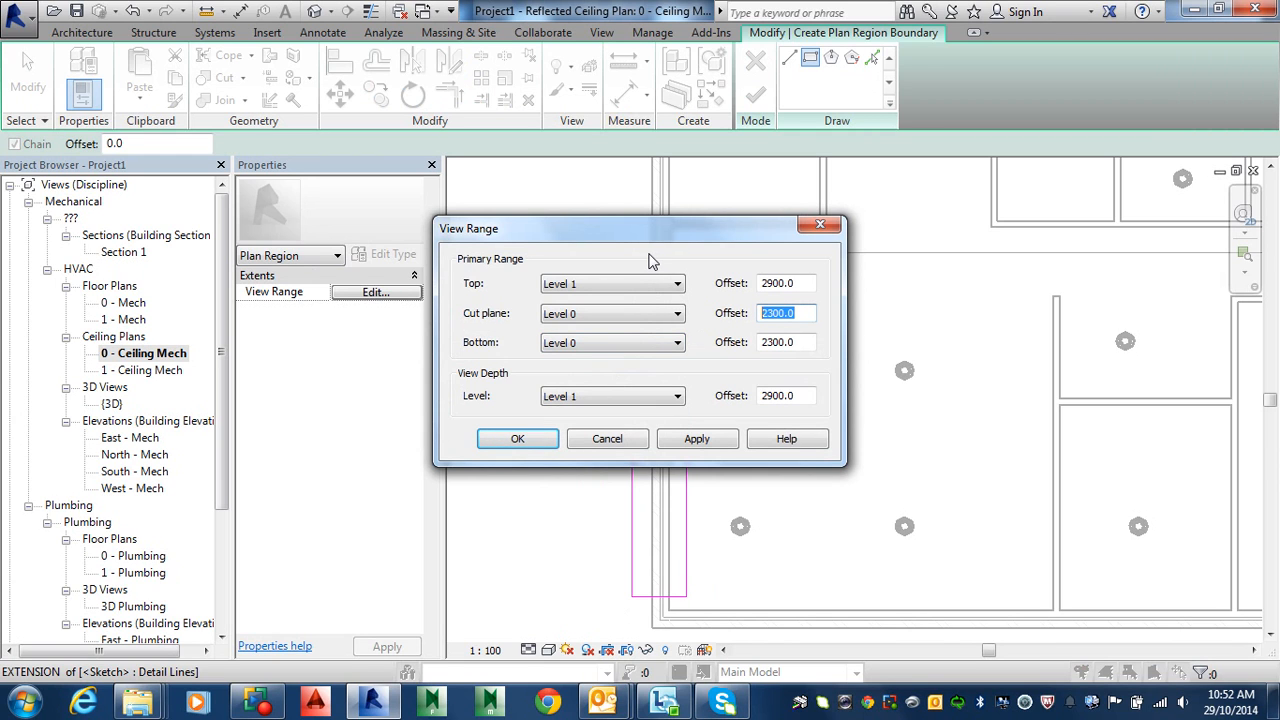
type("1")
type("1")
type("200")
key("Return")
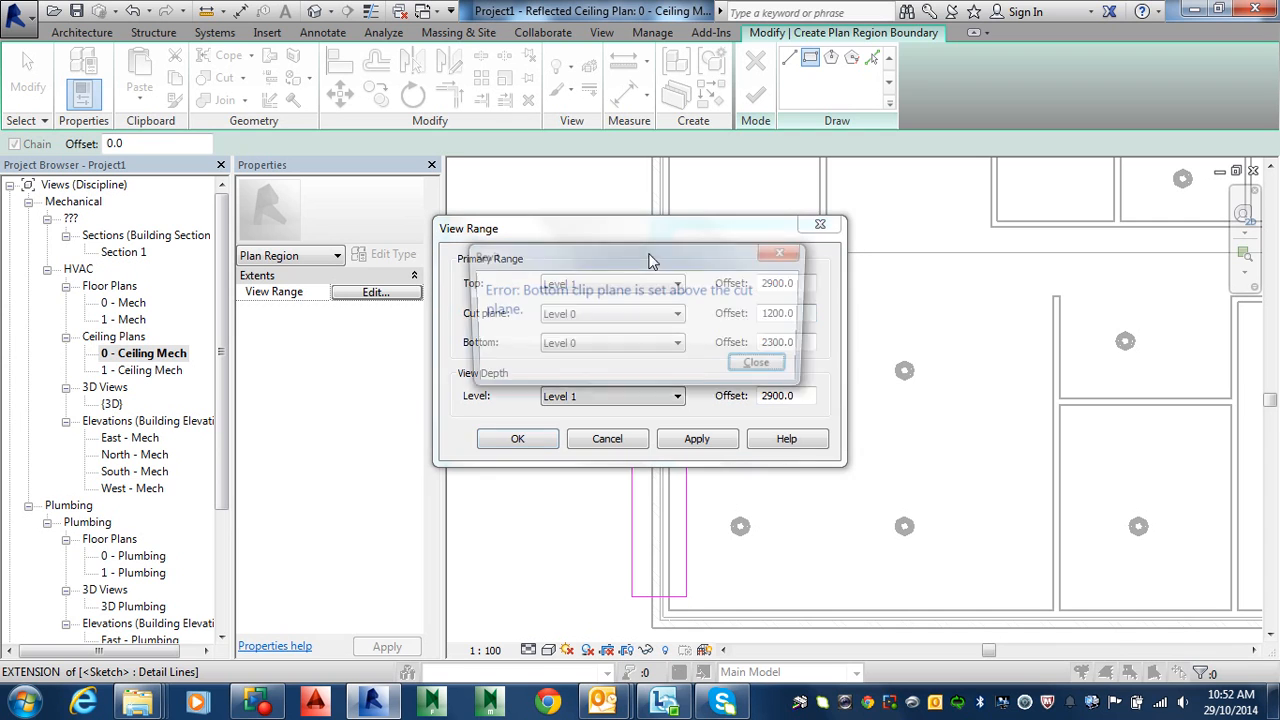
left_click(763, 366)
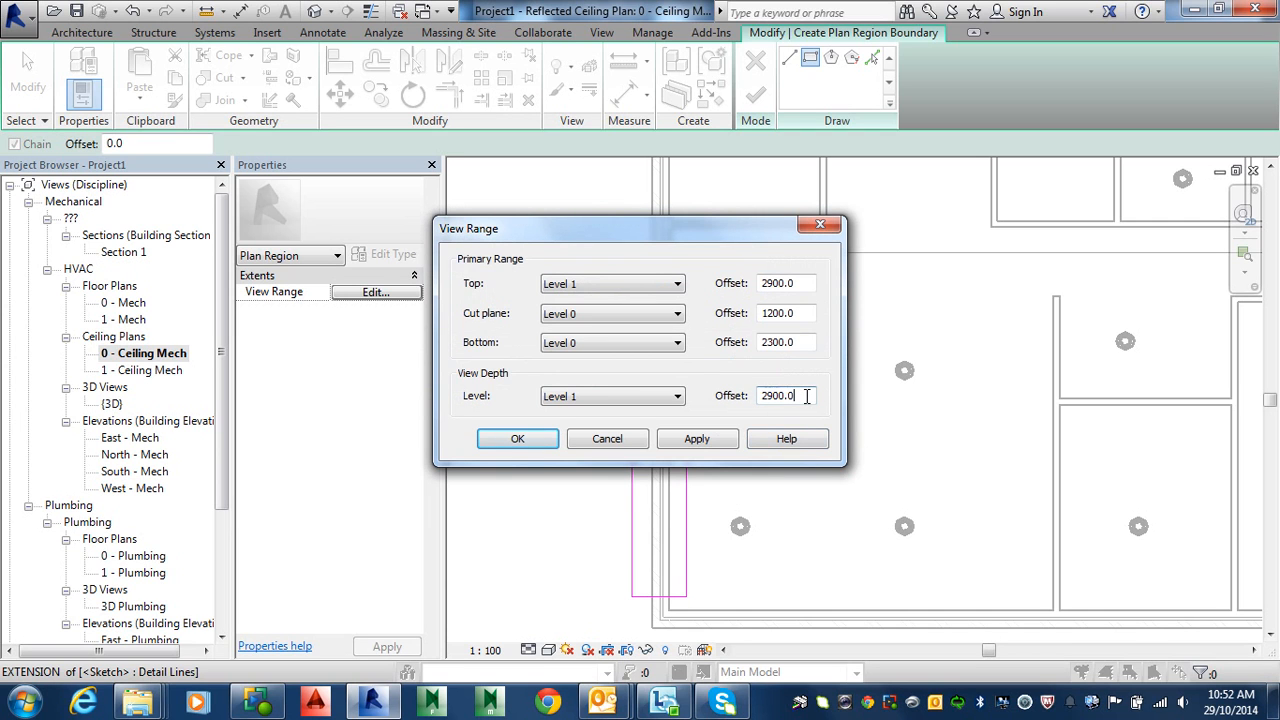
double_click(806, 396)
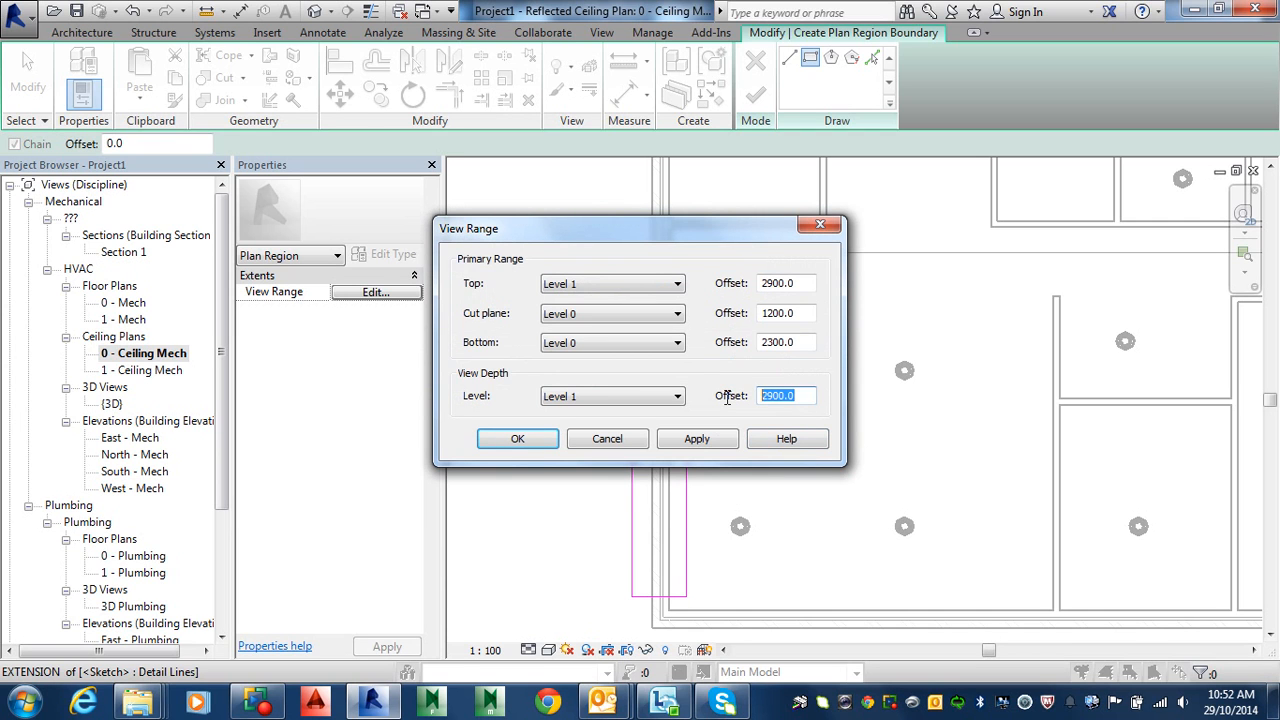
double_click(806, 343)
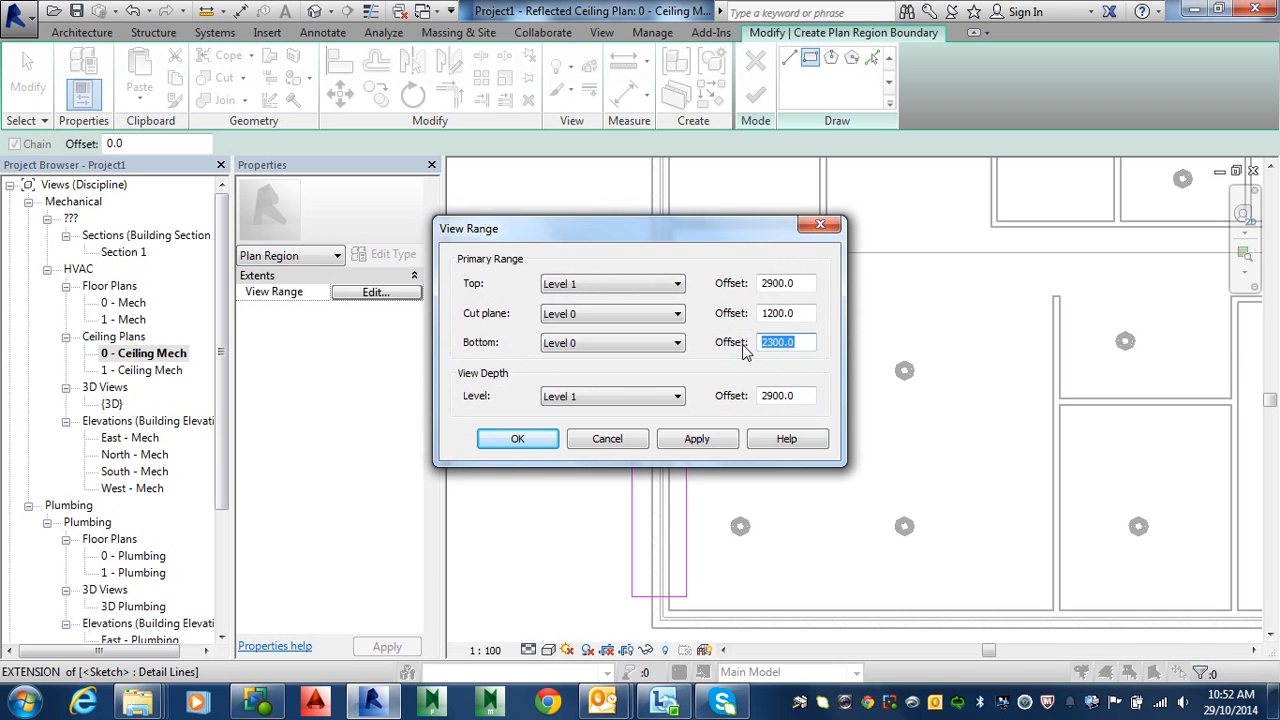
type("0")
key("Return")
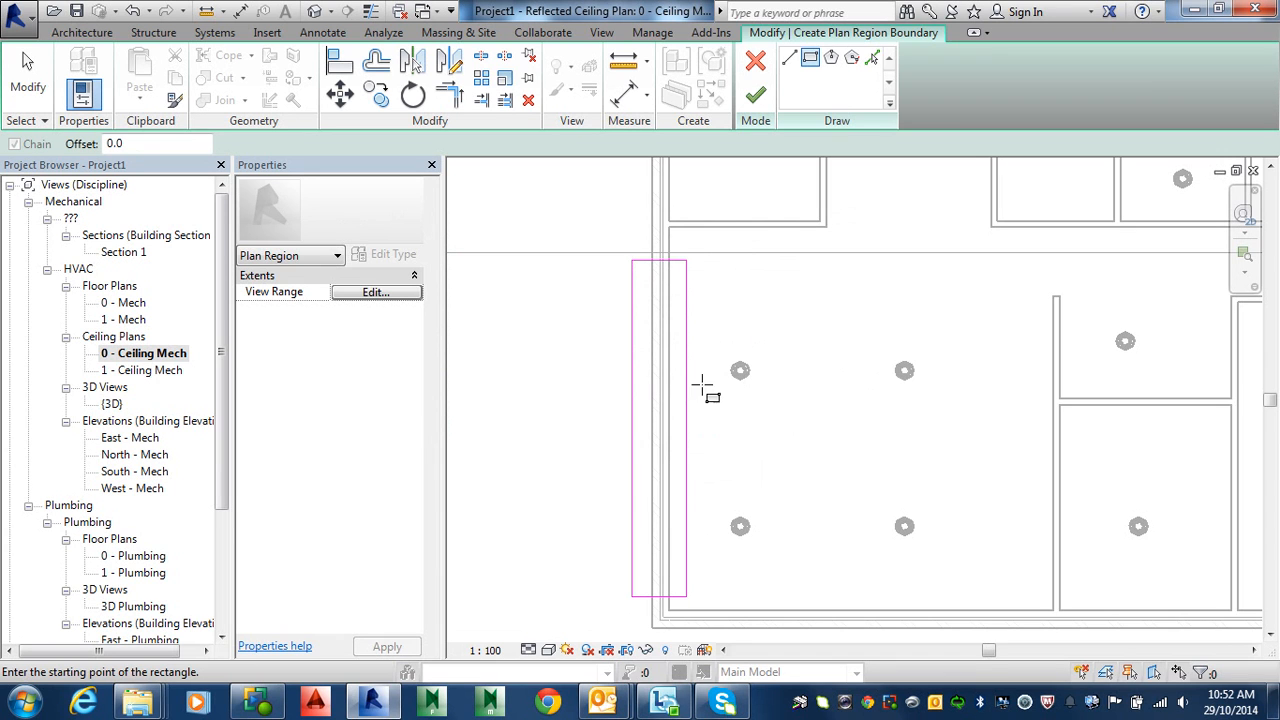
Step: Change the region's cut plane offset to 10, finish the plan region, and show the default 3D view
left_click(396, 304)
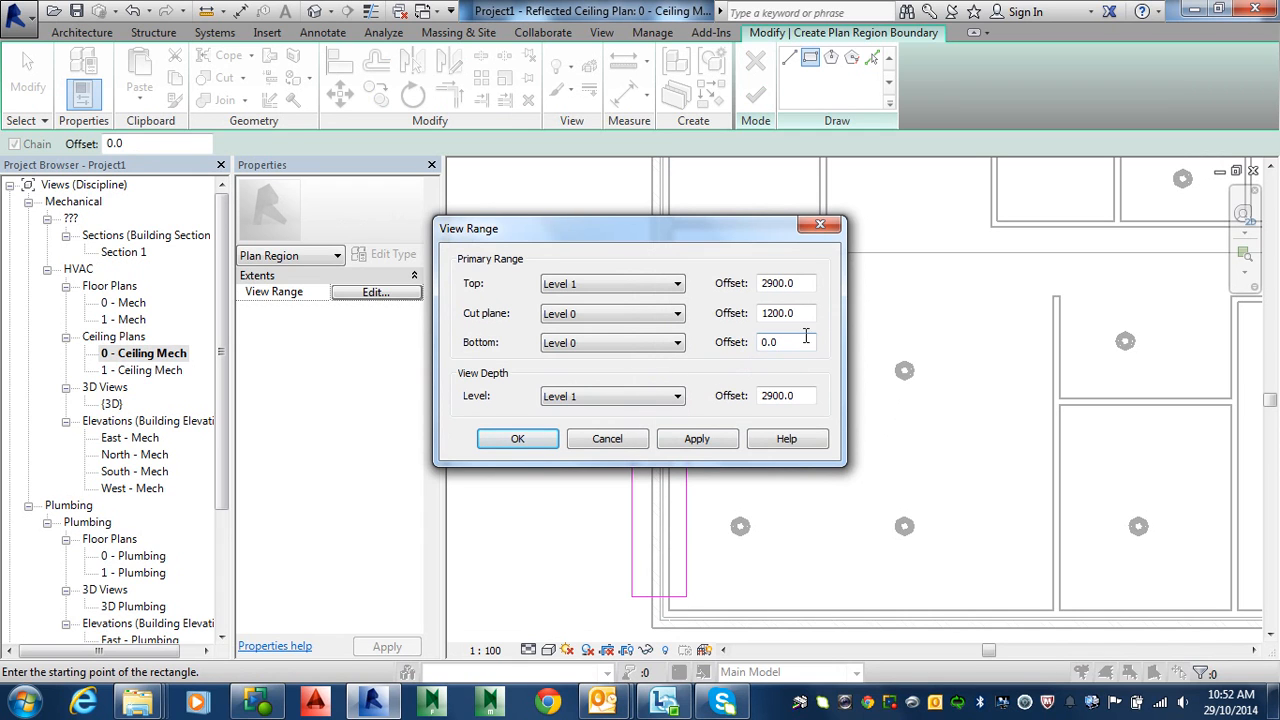
left_click_drag(803, 319, 741, 318)
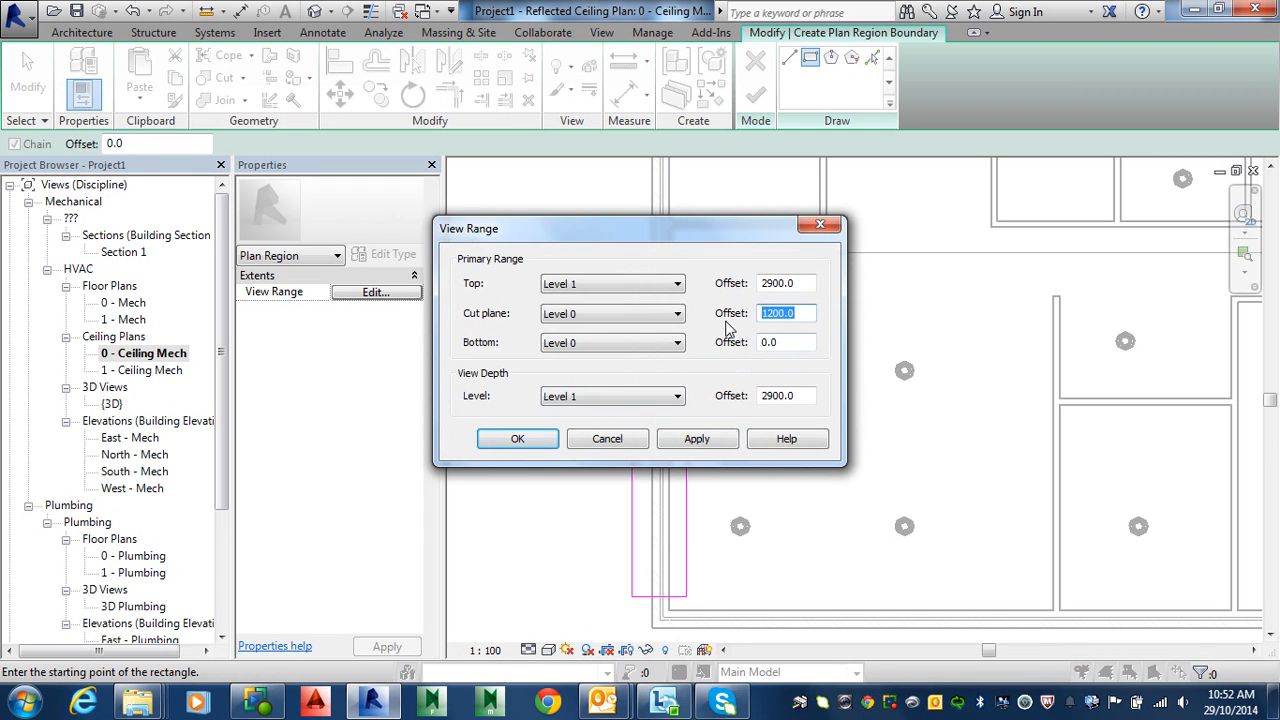
type("10")
key("Return")
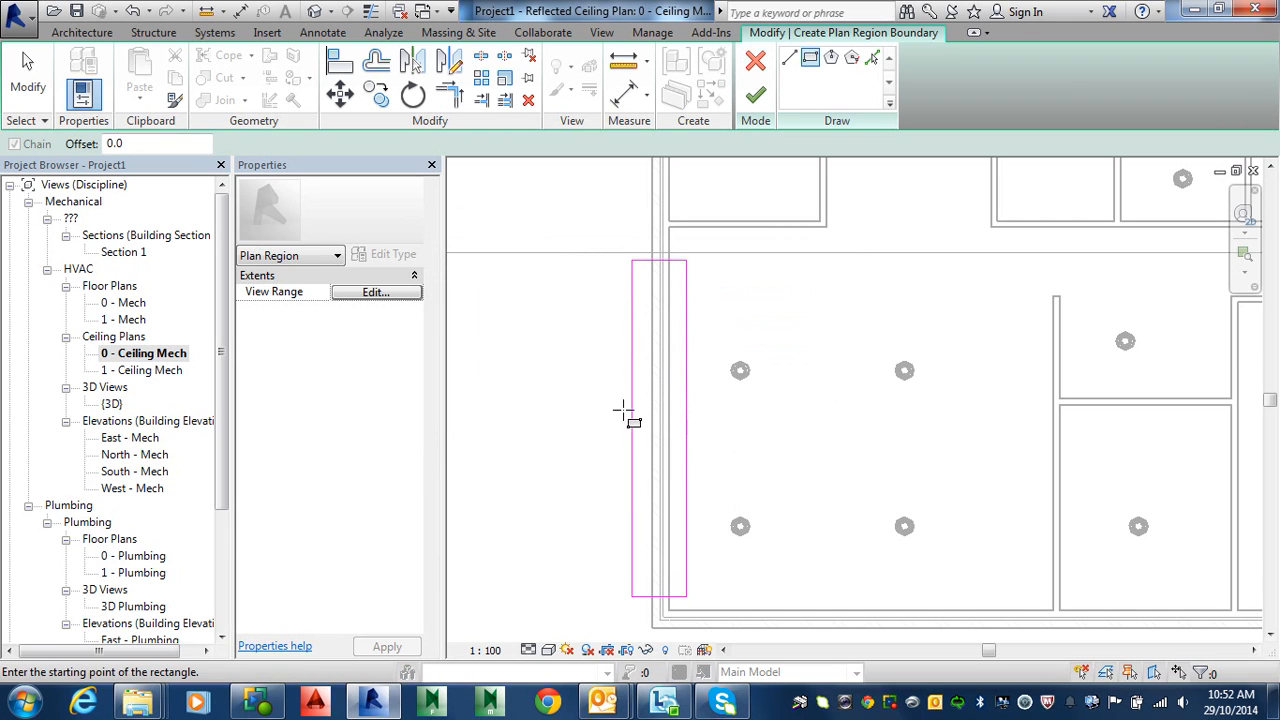
left_click(755, 95)
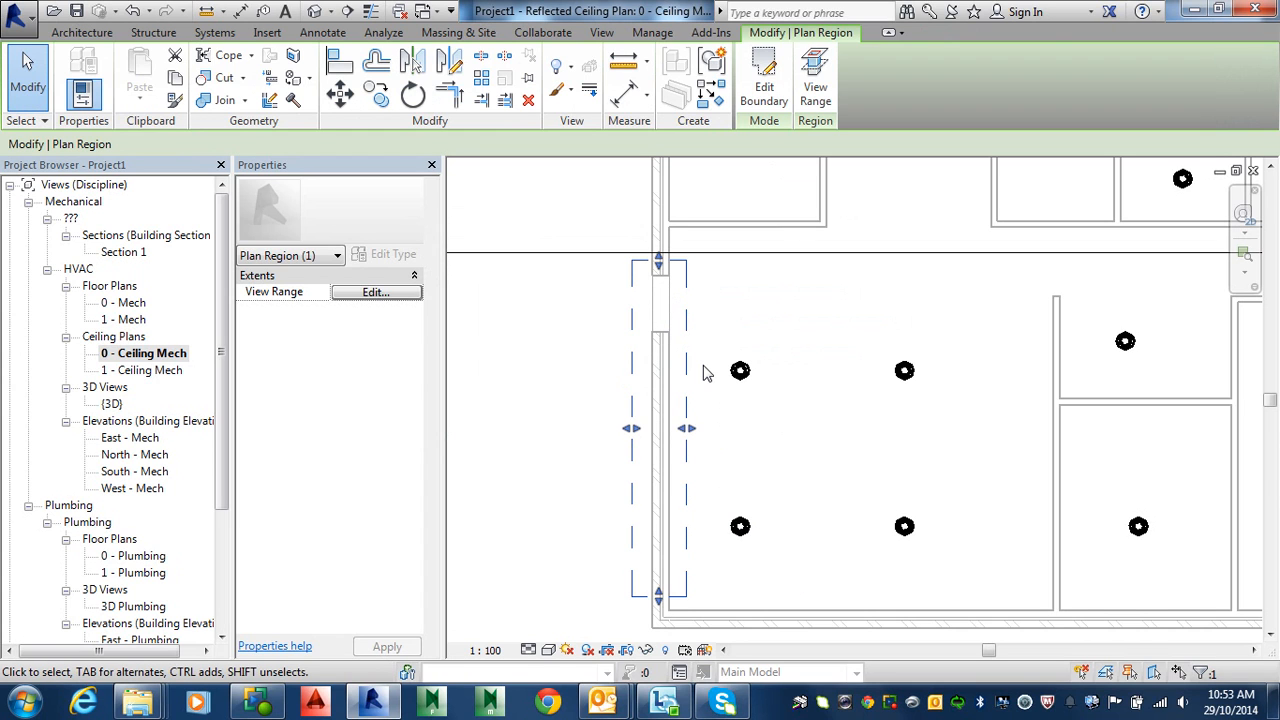
left_click(818, 88)
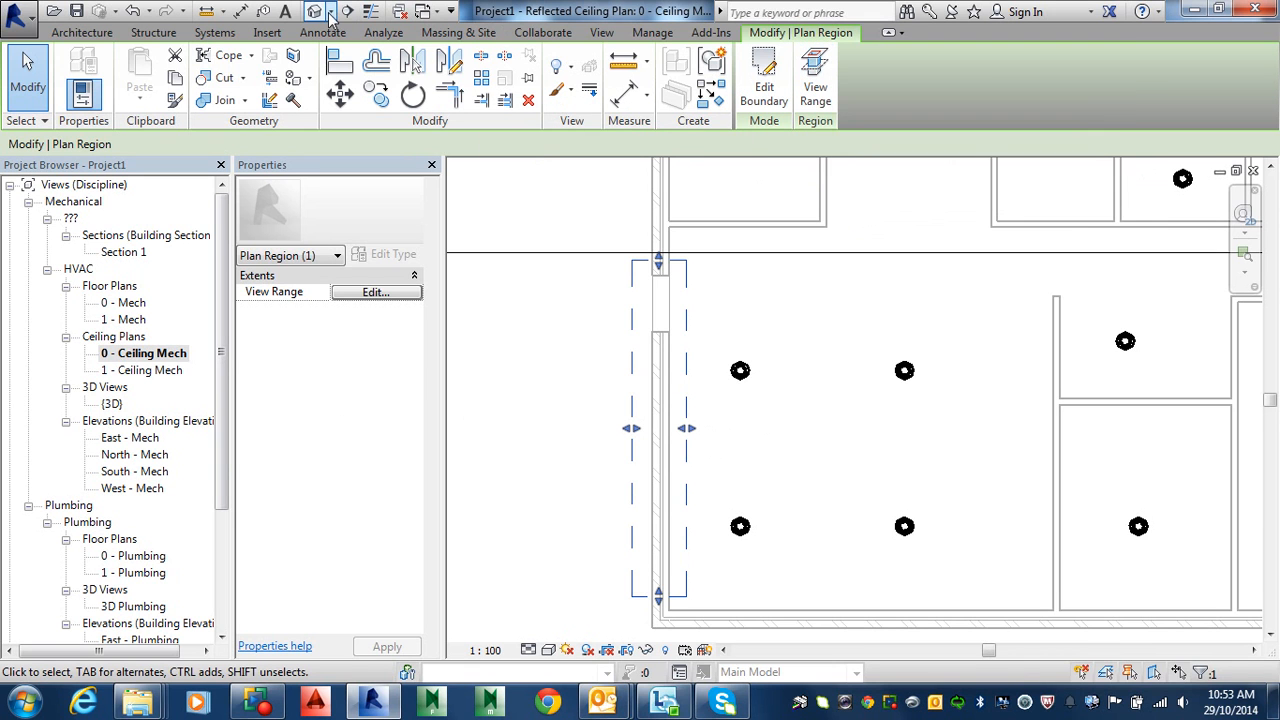
left_click(318, 11)
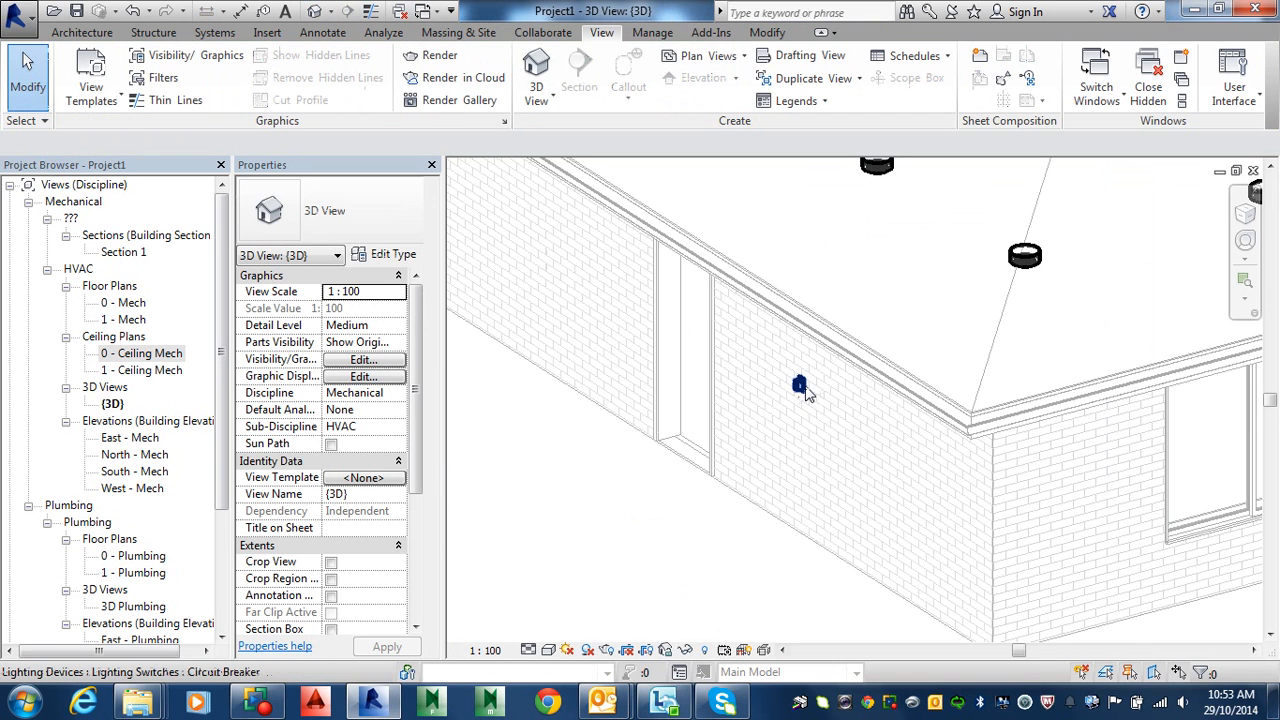
Step: Give the wall lighting switch an elevation of 1000, then go back to the 0 - Ceiling Mech plan
left_click(800, 386)
left_click(358, 307)
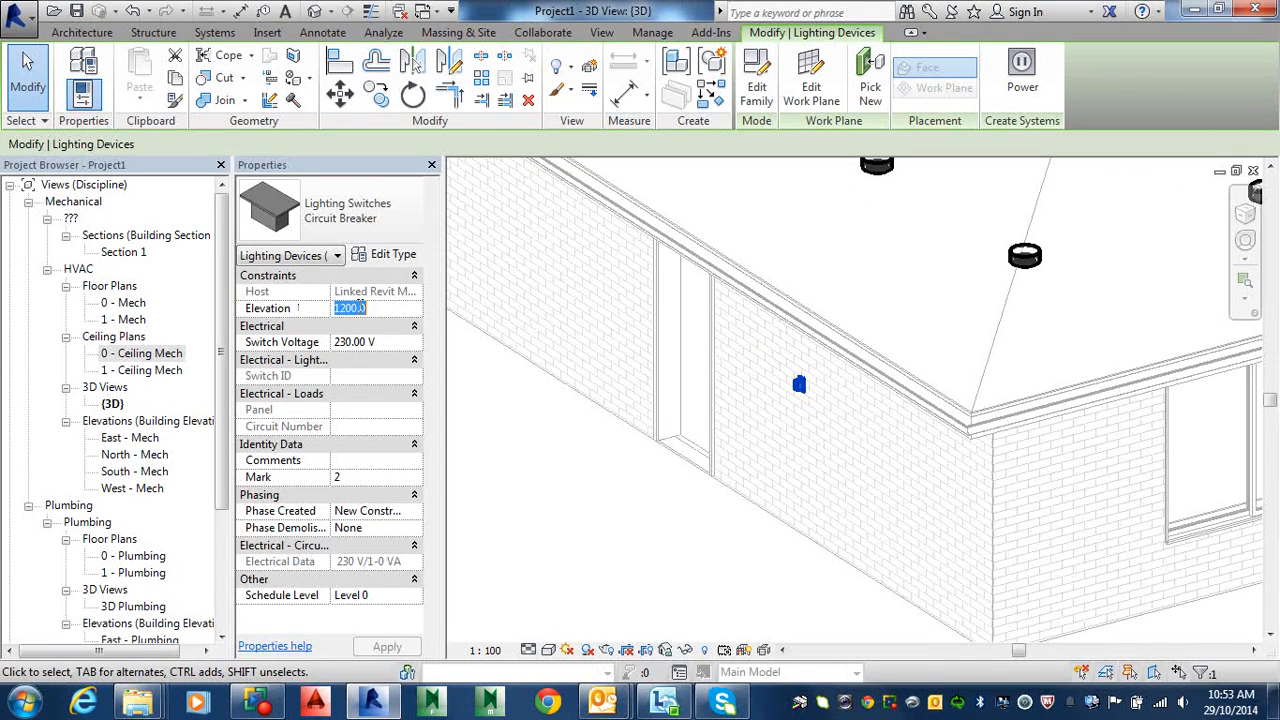
left_click(360, 308)
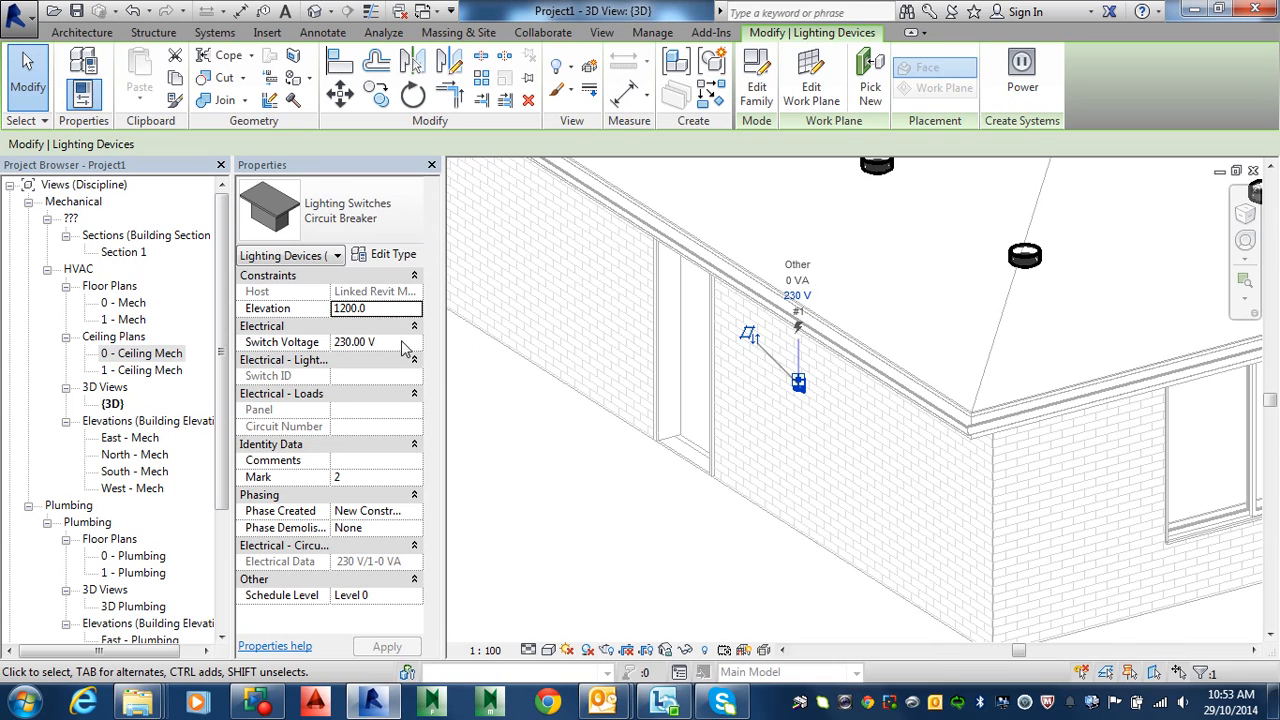
left_click(383, 309)
type("1")
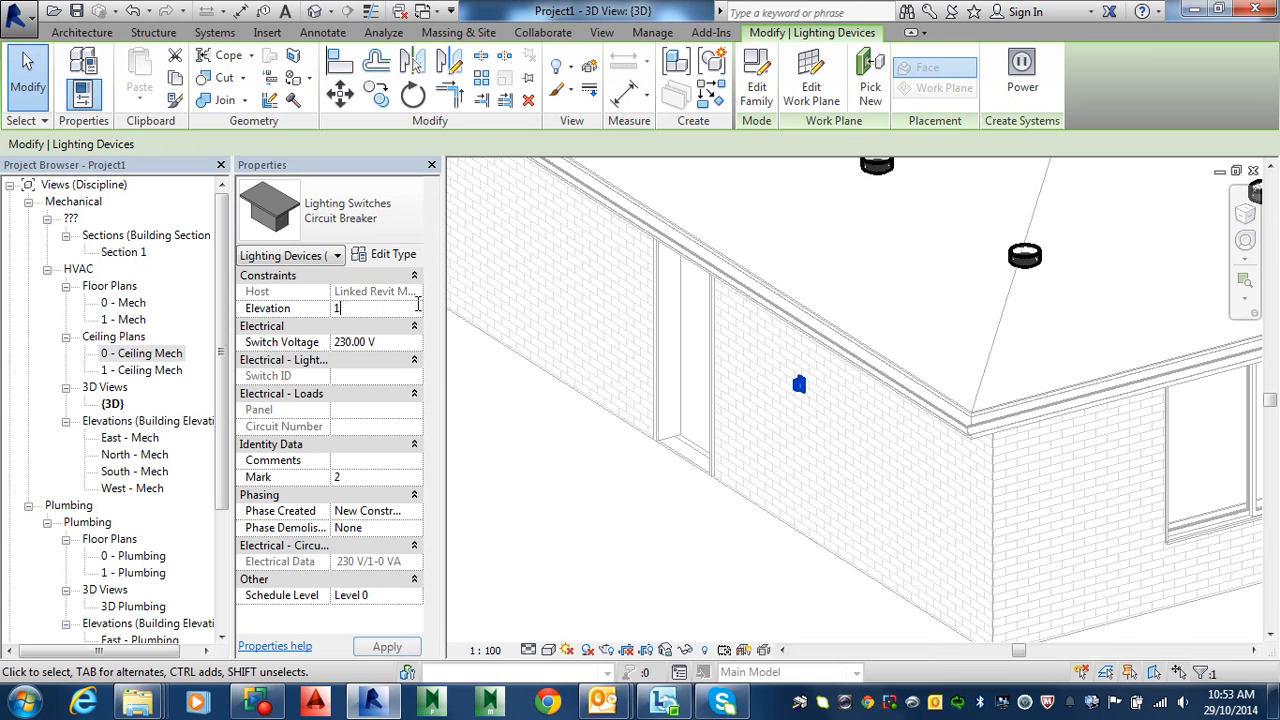
type("000")
key("Return")
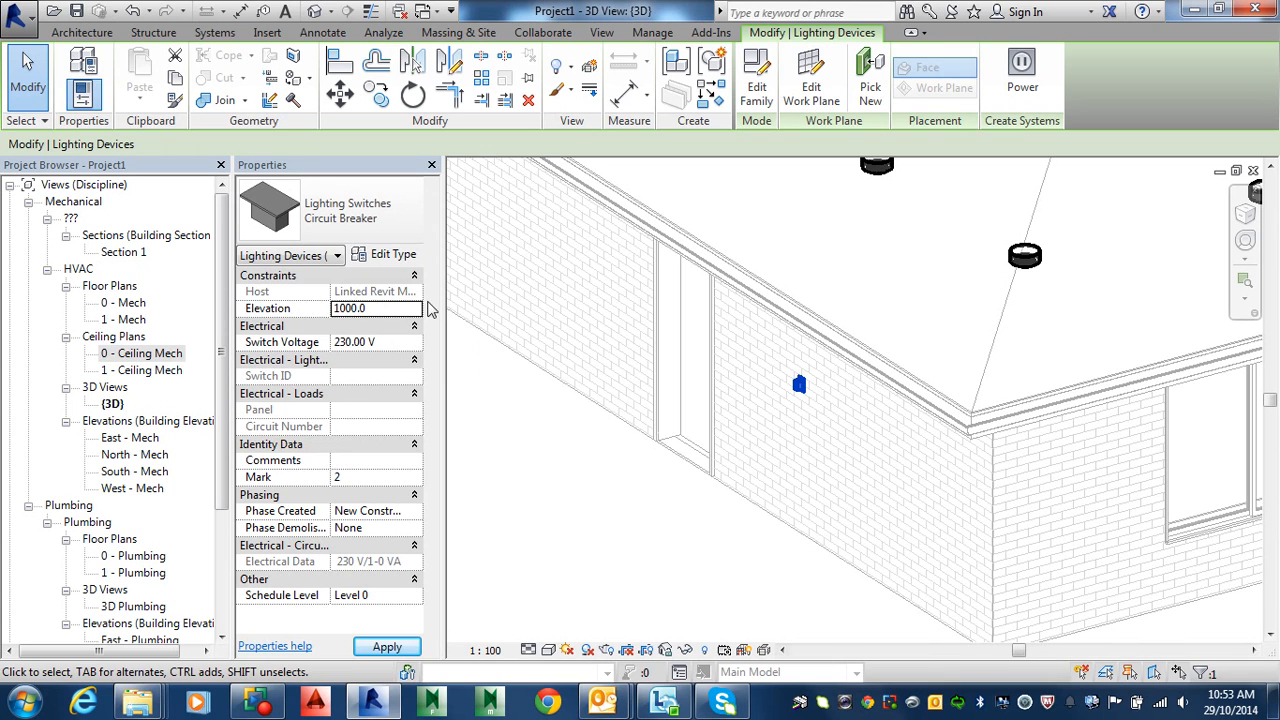
double_click(130, 357)
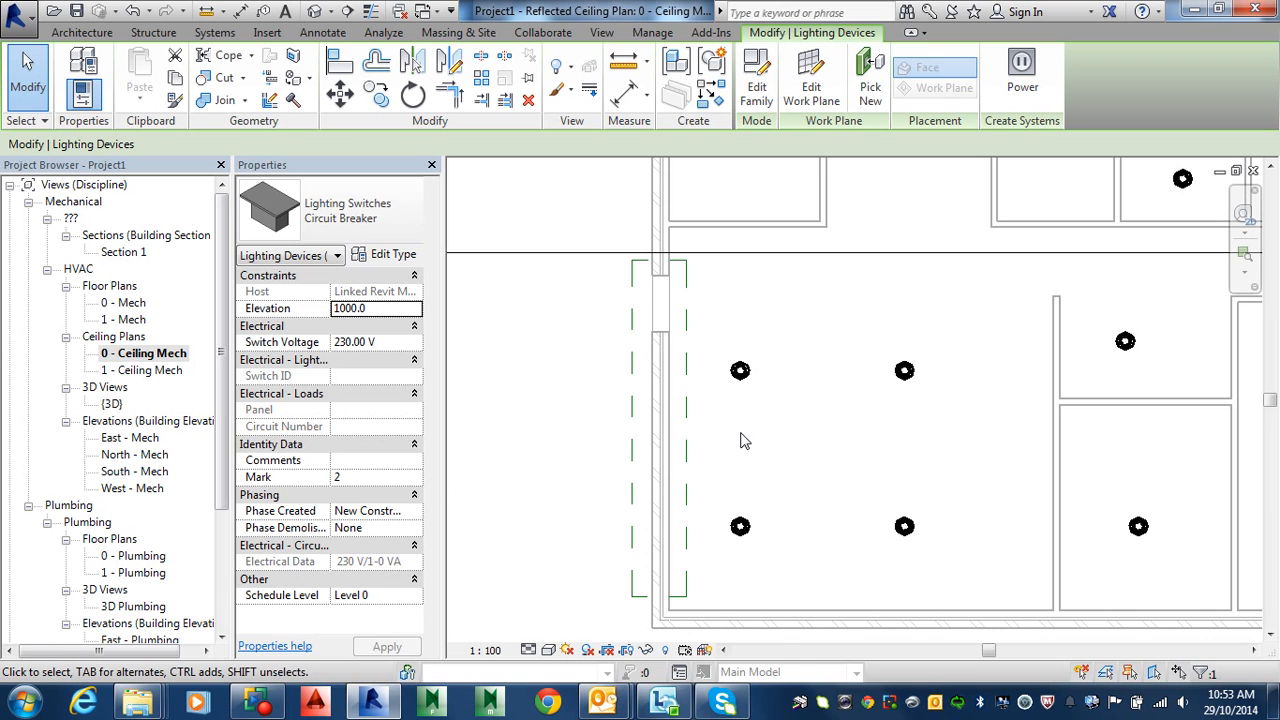
Step: In Visibility/Graphics (VG), tick the Electrical Fixtures and Electrical Equipment model categories and apply
key("v")
key("g")
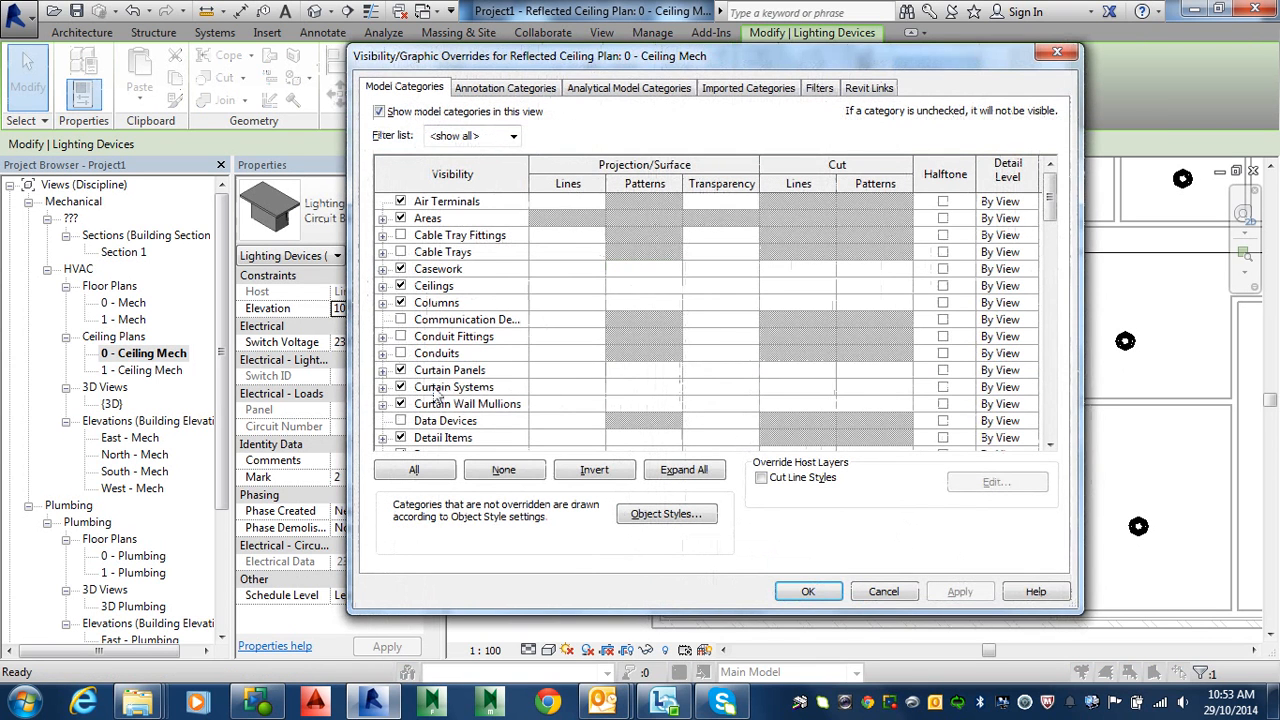
left_click(437, 390)
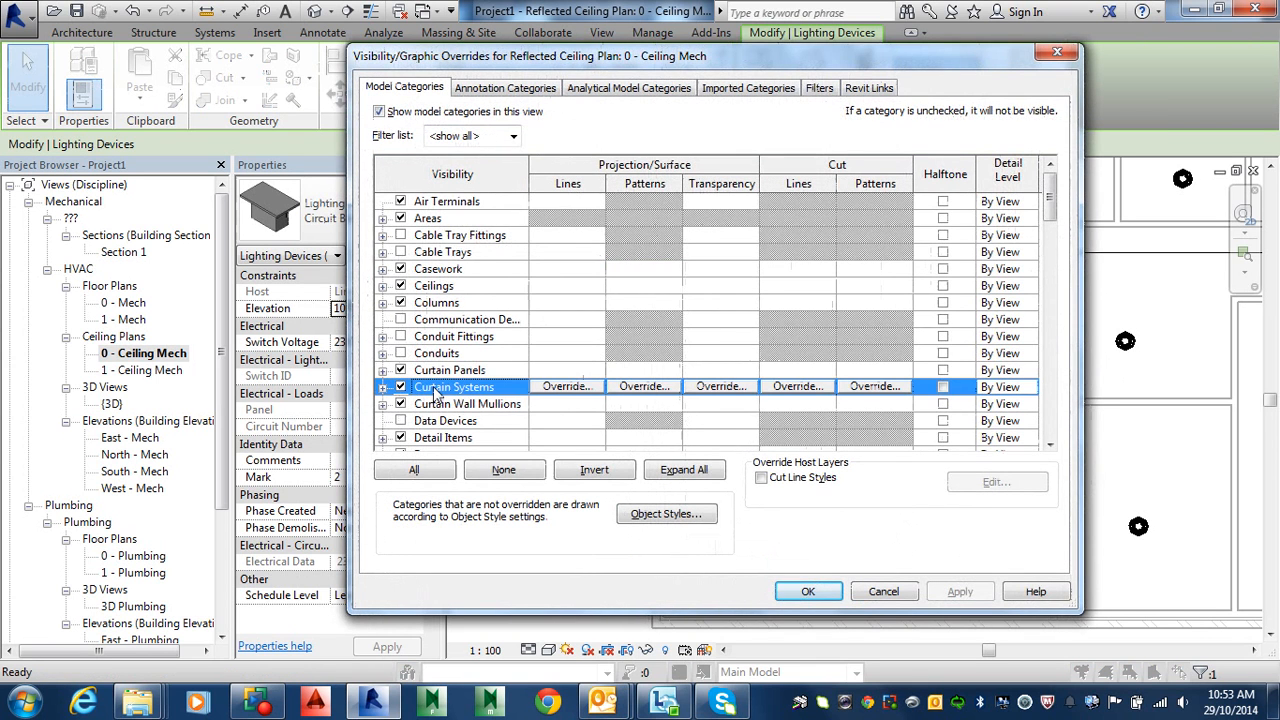
key("l")
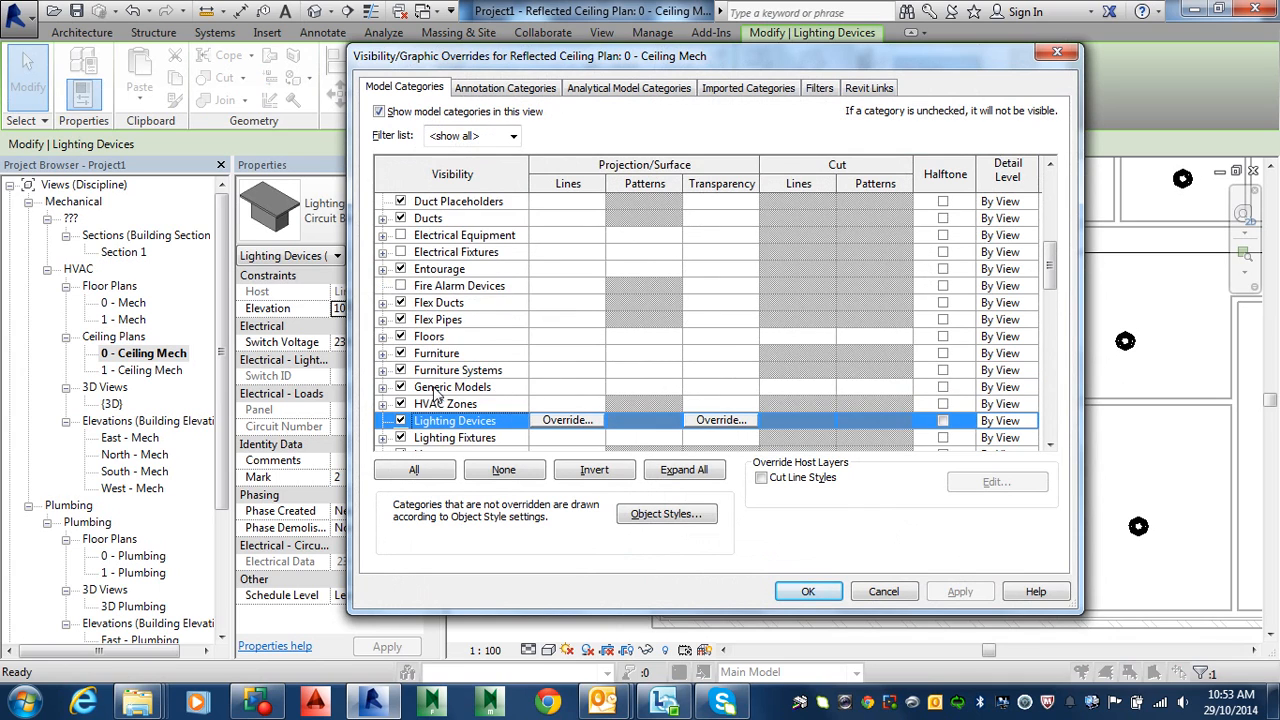
scroll(437, 395, "down", 4)
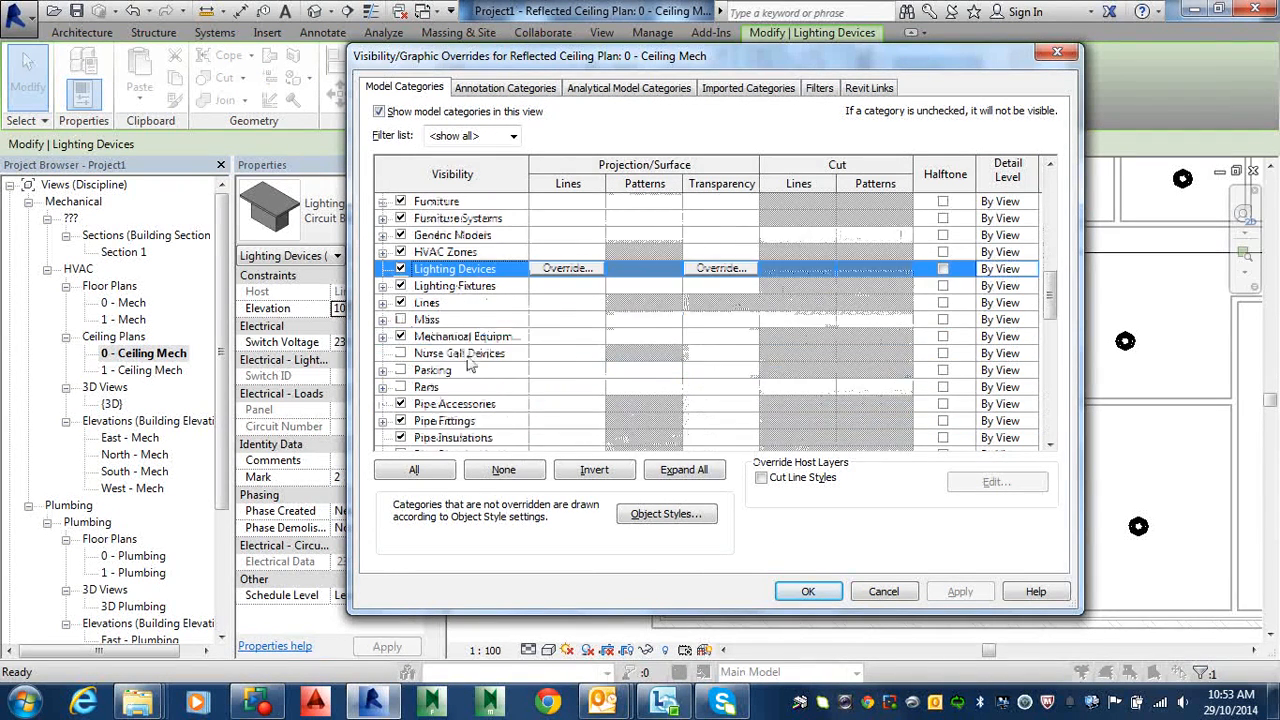
scroll(478, 350, "down", 2)
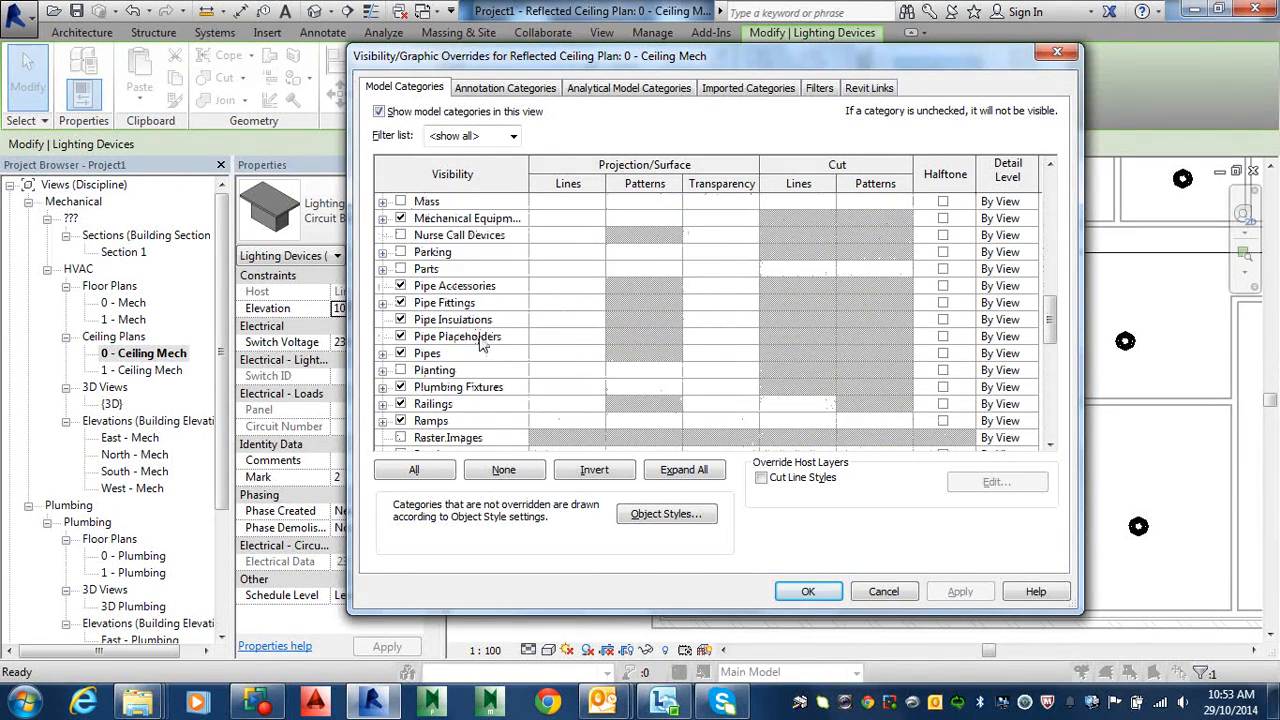
scroll(480, 343, "up", 1)
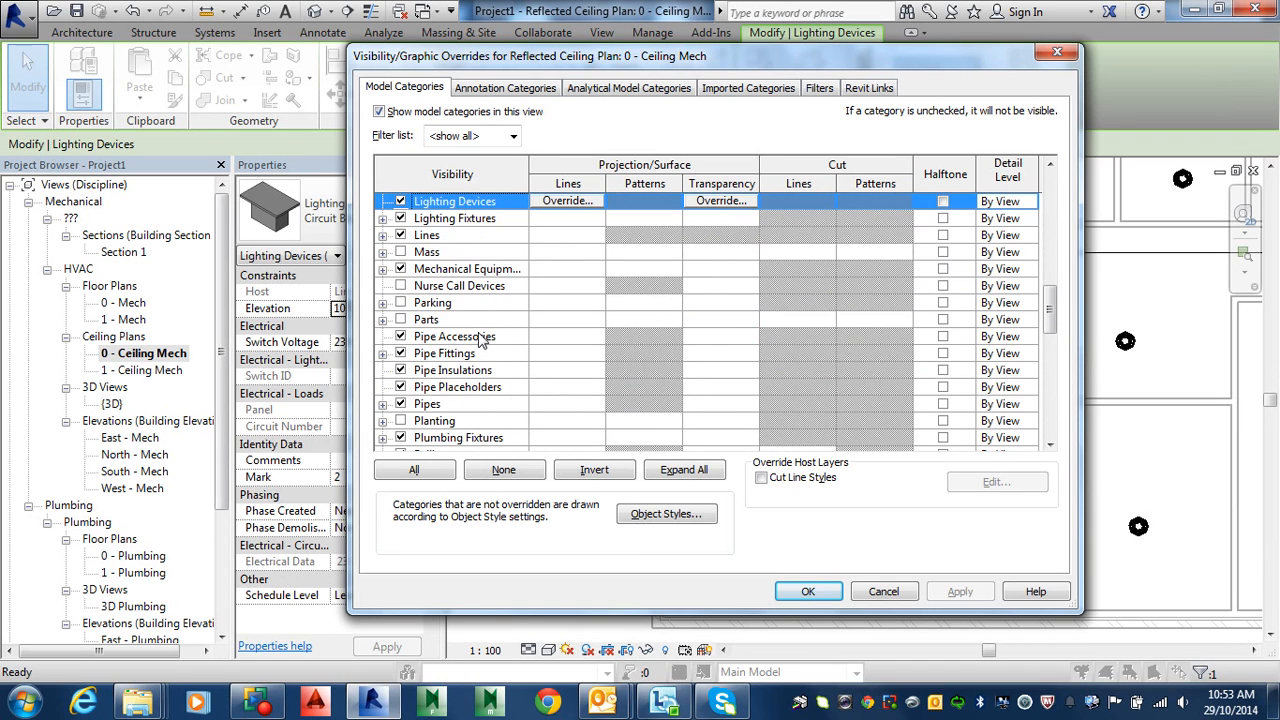
scroll(480, 340, "up", 2)
scroll(478, 340, "up", 3)
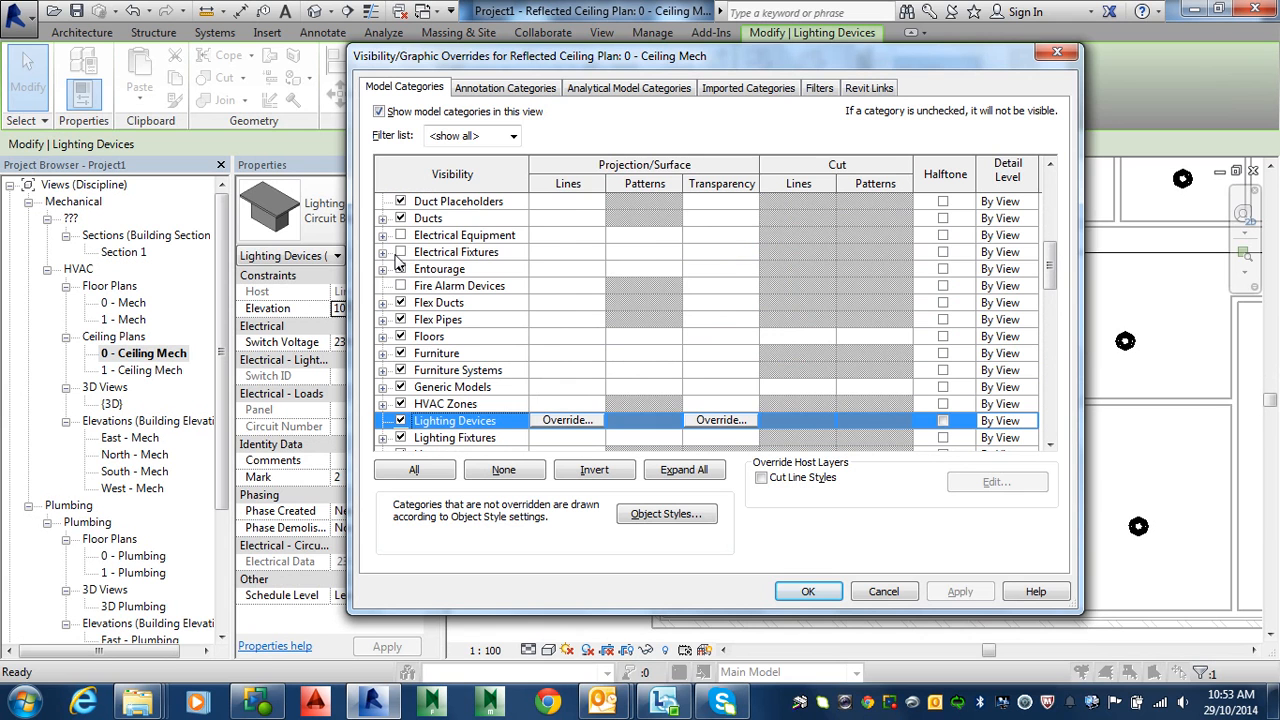
left_click(400, 252)
left_click(400, 235)
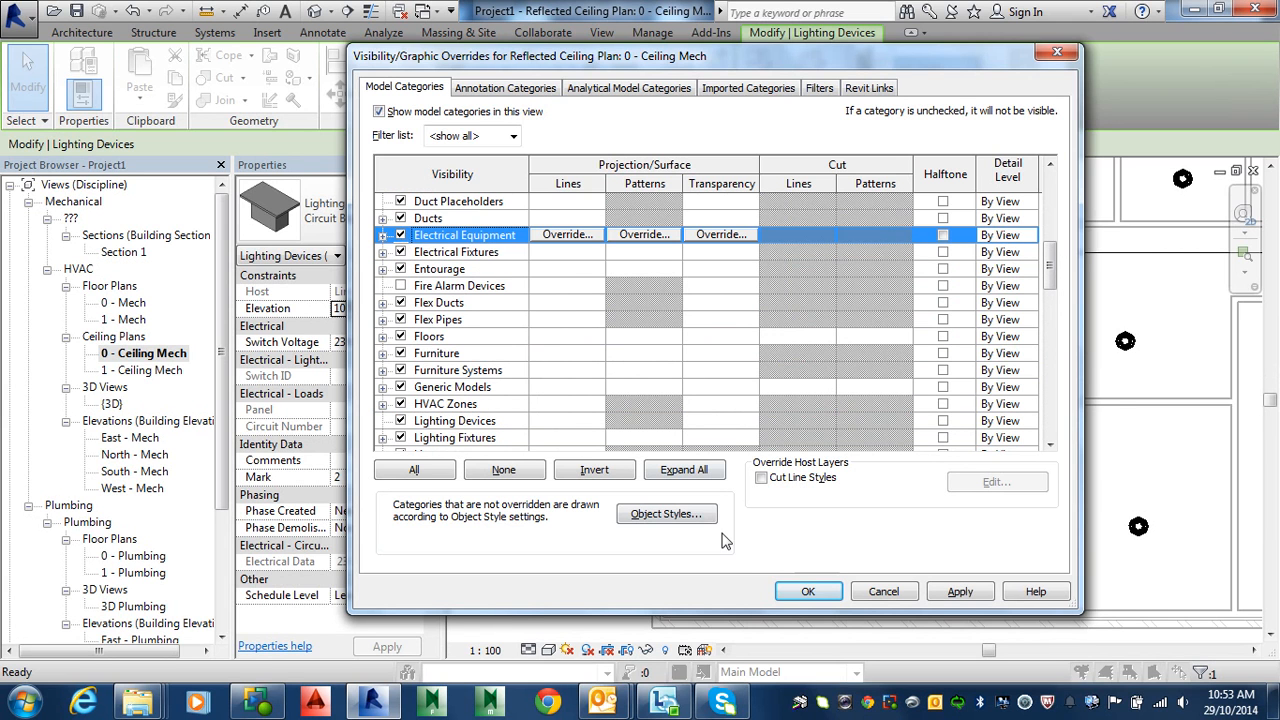
left_click(808, 591)
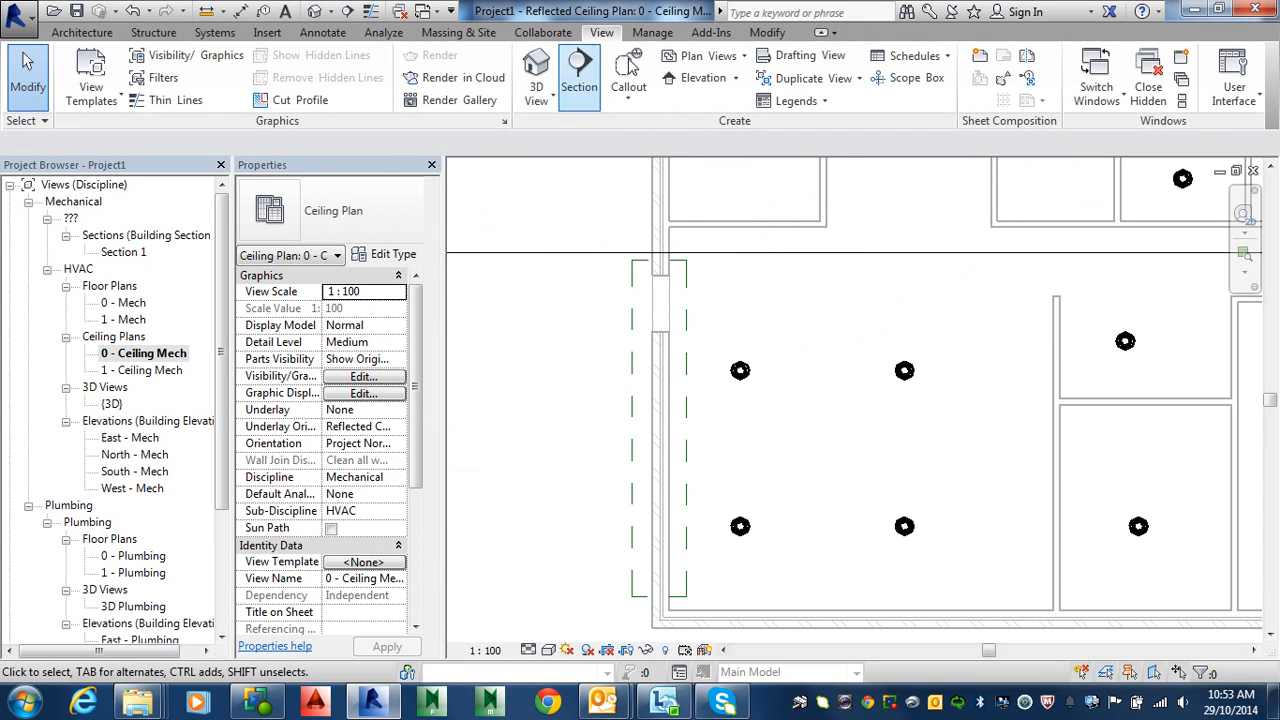
Step: Open the default 3D view and select the circuit-breaker lighting switch
left_click(316, 10)
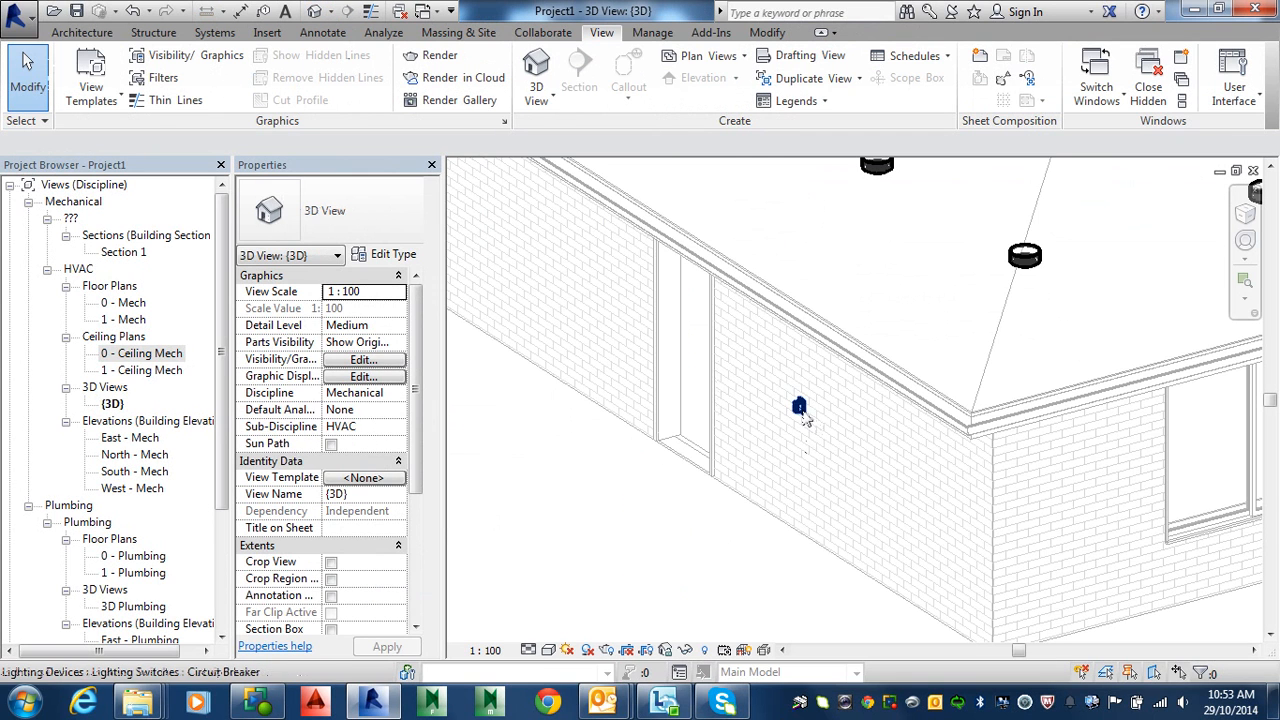
left_click(800, 406)
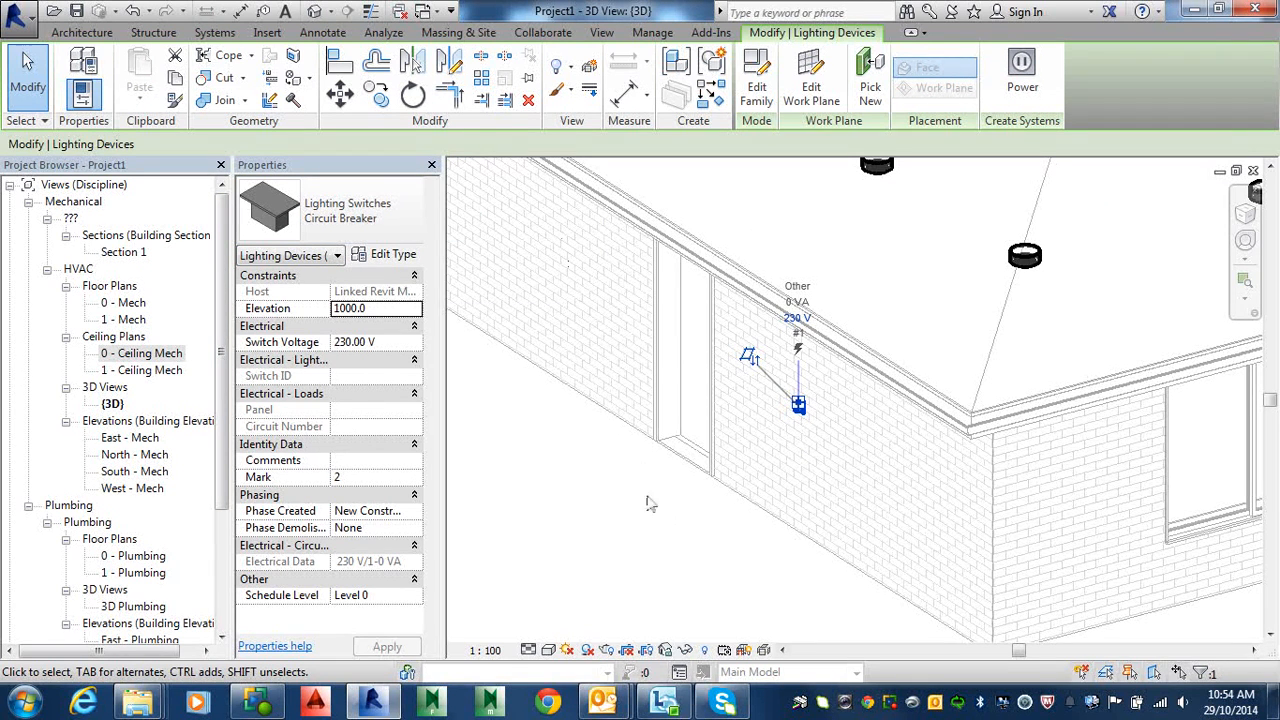
key("Escape")
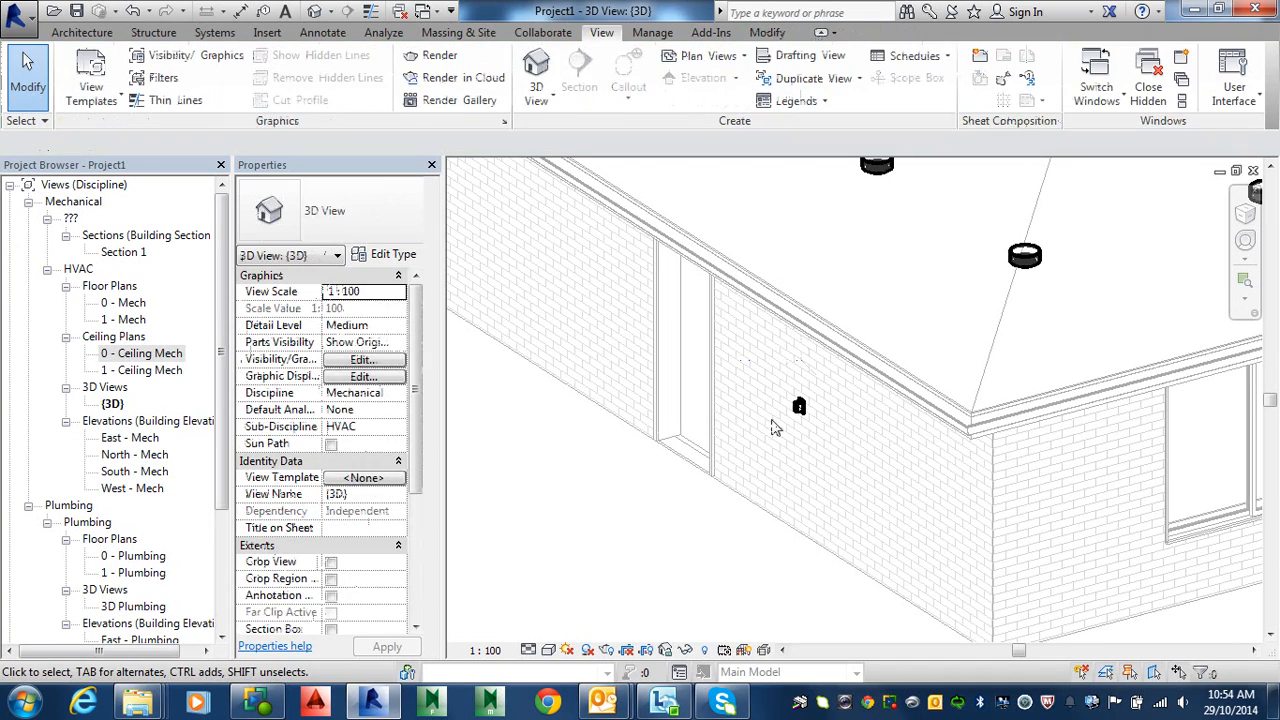
Step: Scroll through the 3D view's model category visibility list, leaving walls and wires shown, and close it
key("v")
key("v")
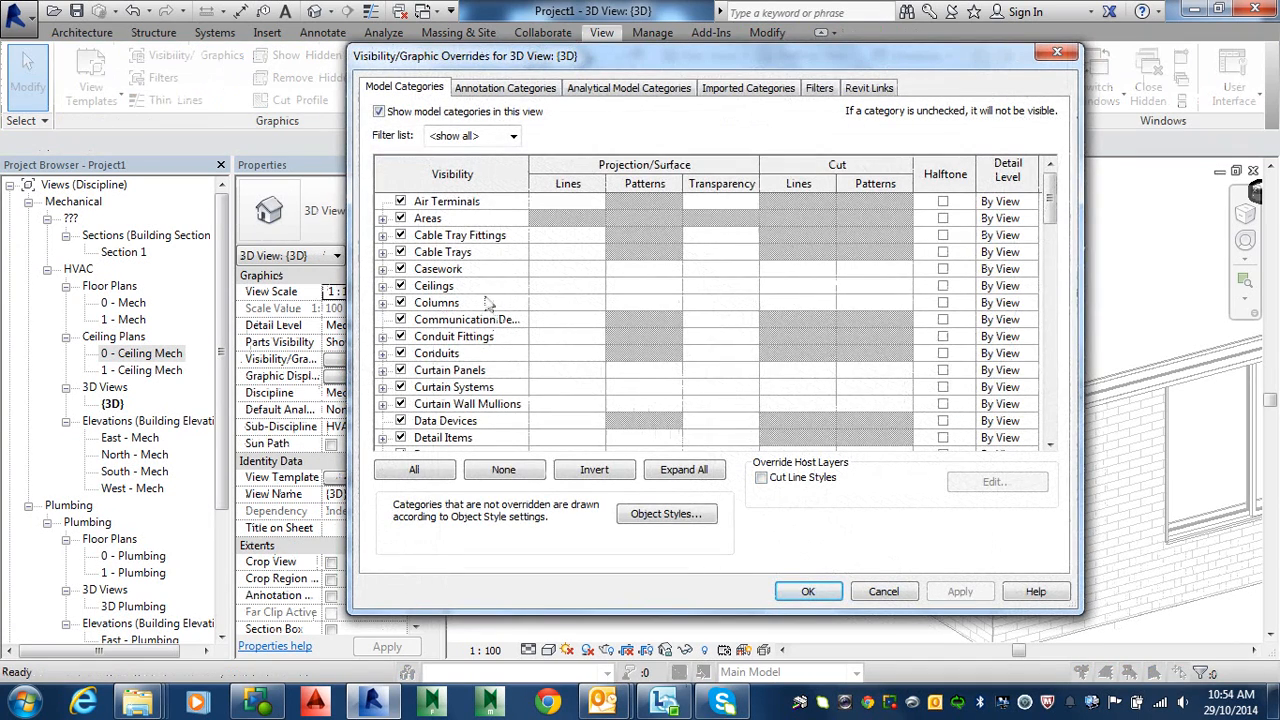
scroll(484, 297, "down", 1)
scroll(476, 340, "down", 2)
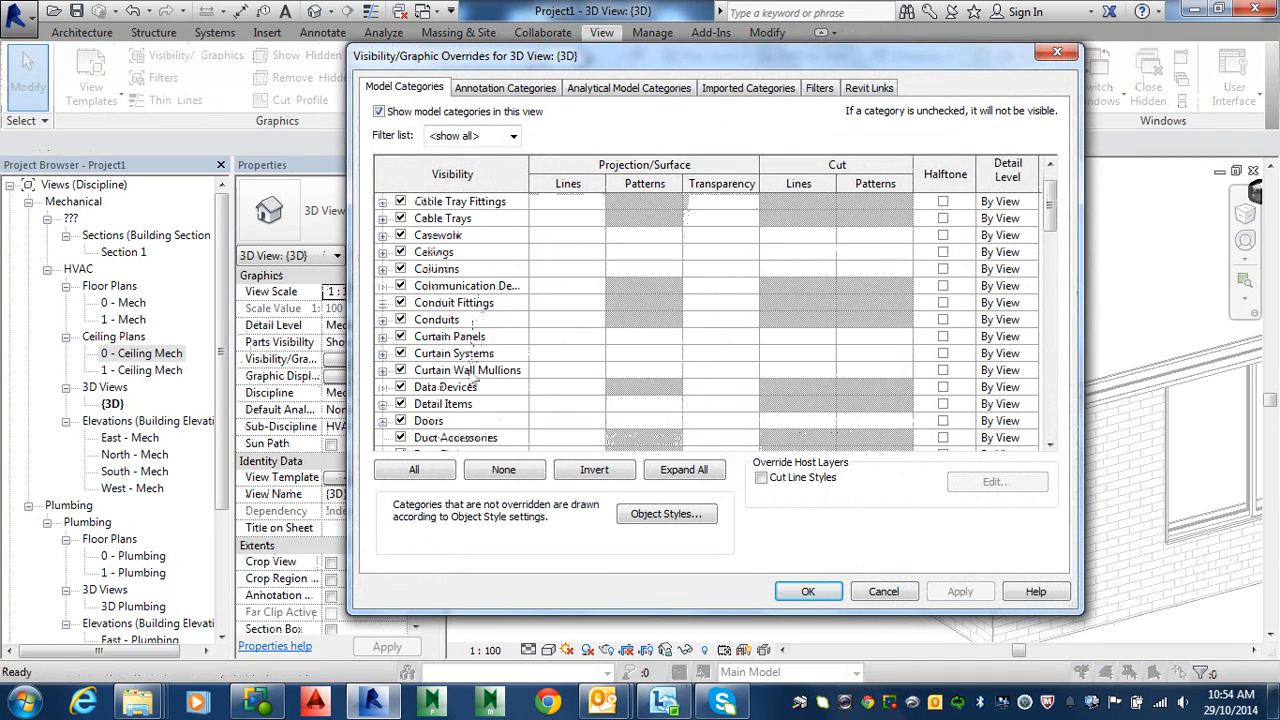
scroll(495, 425, "down", 9)
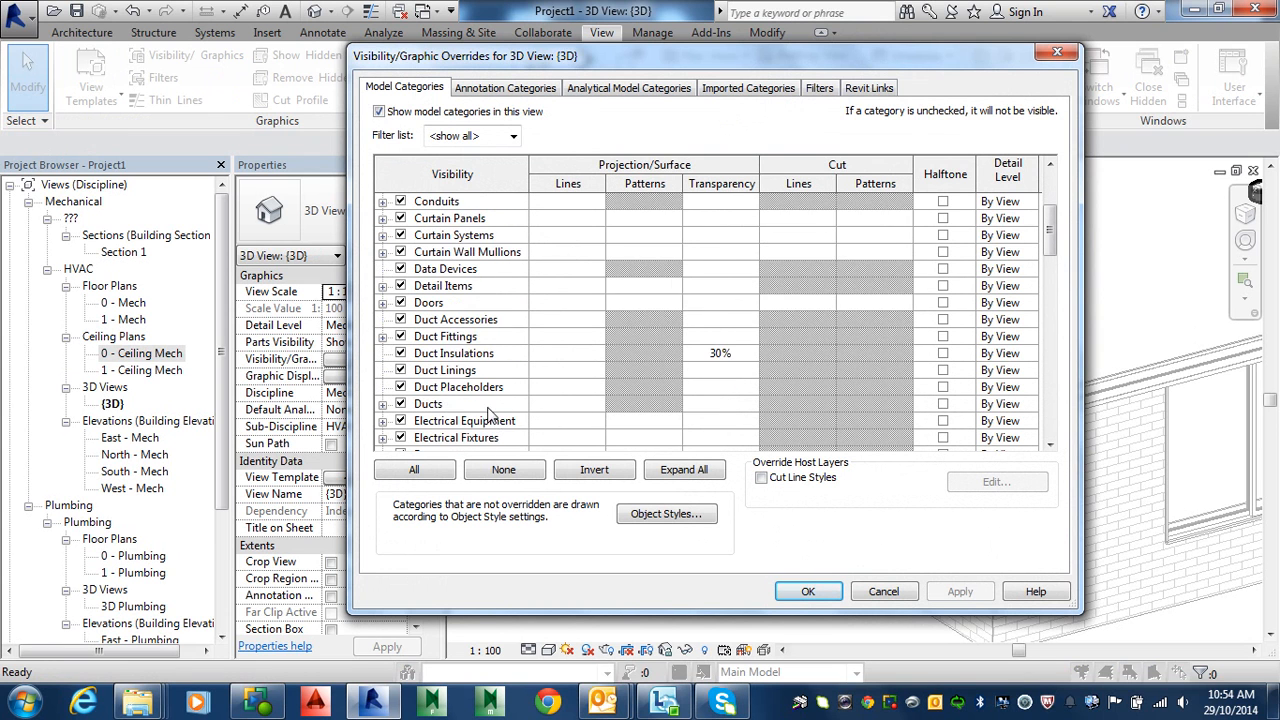
scroll(497, 420, "down", 3)
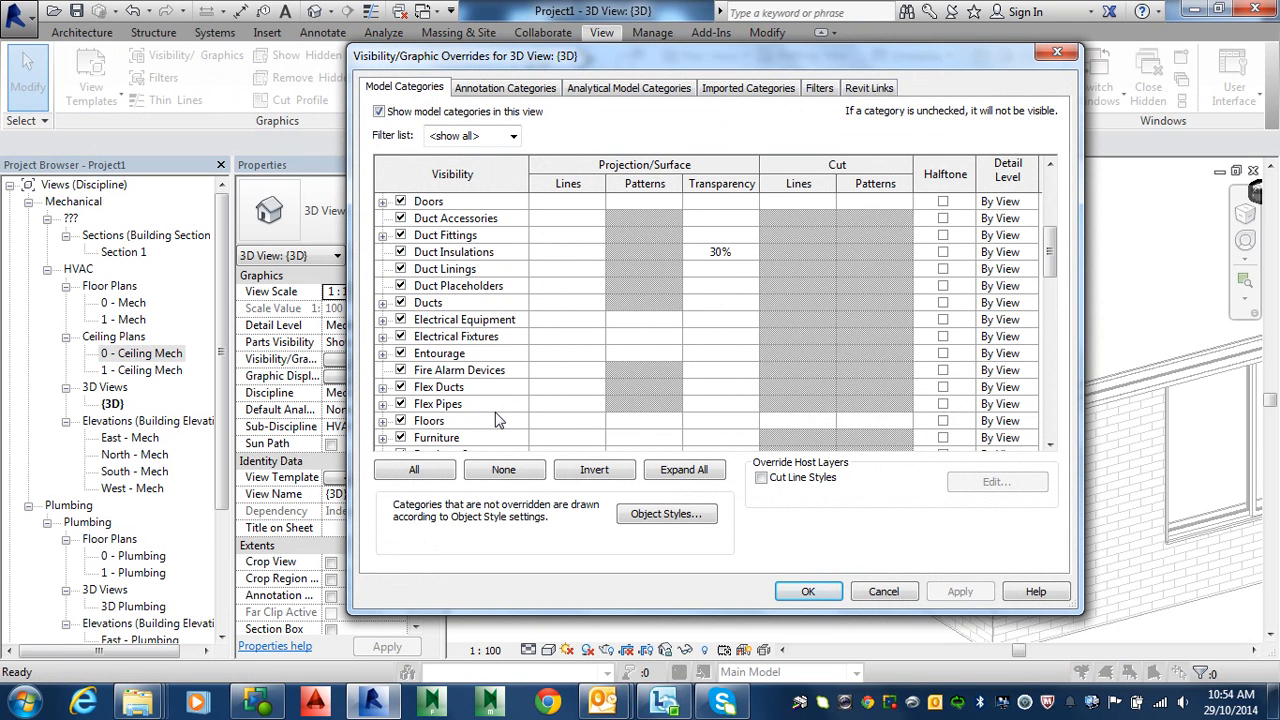
scroll(497, 420, "down", 6)
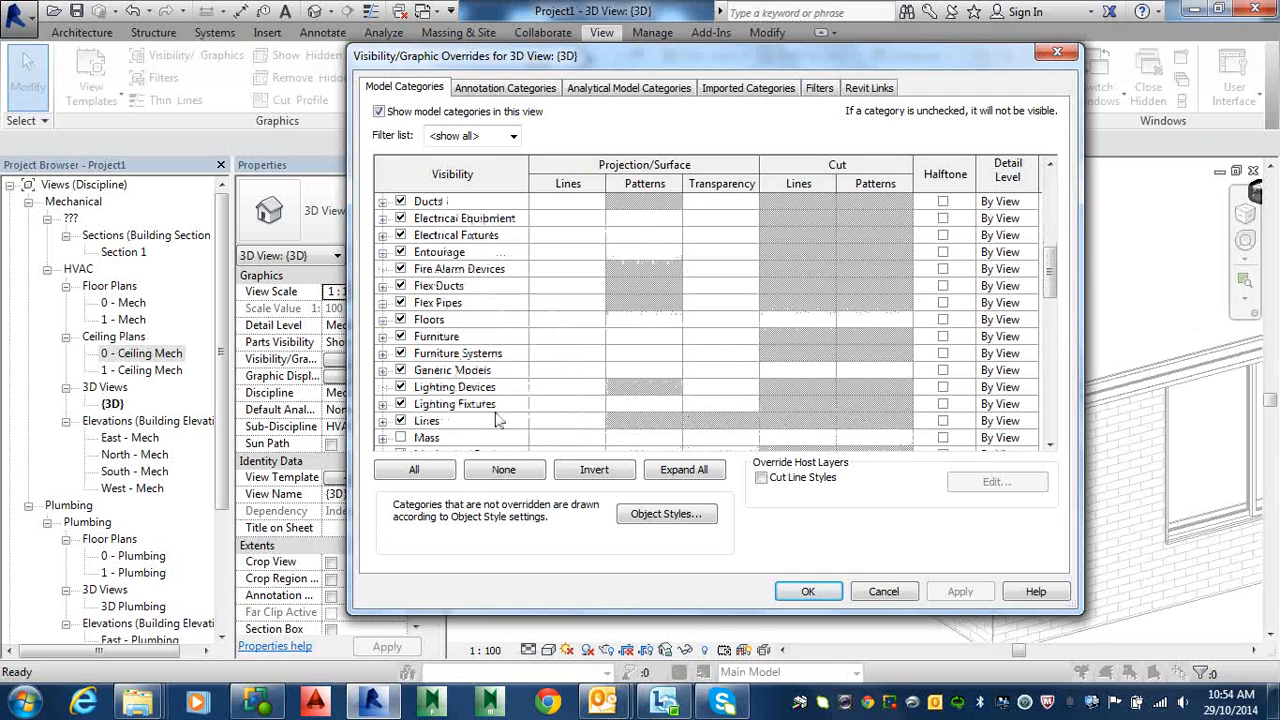
scroll(497, 420, "down", 5)
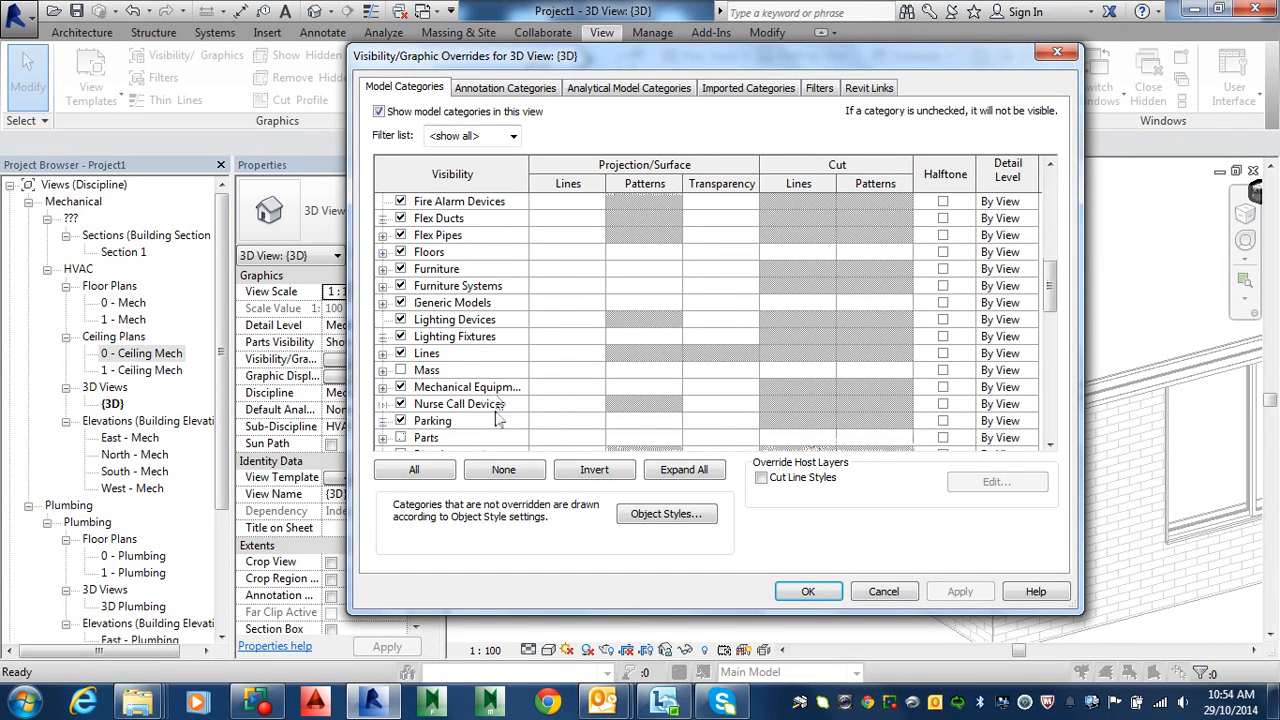
scroll(497, 420, "down", 3)
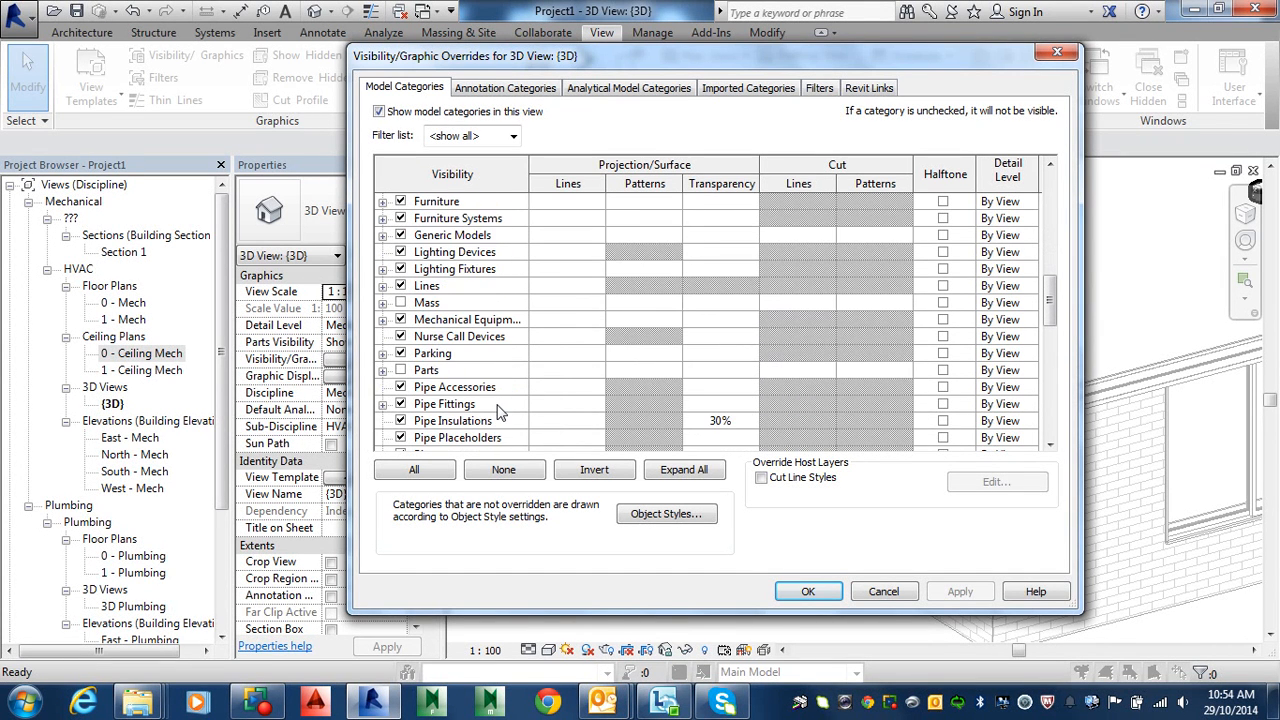
scroll(497, 412, "down", 5)
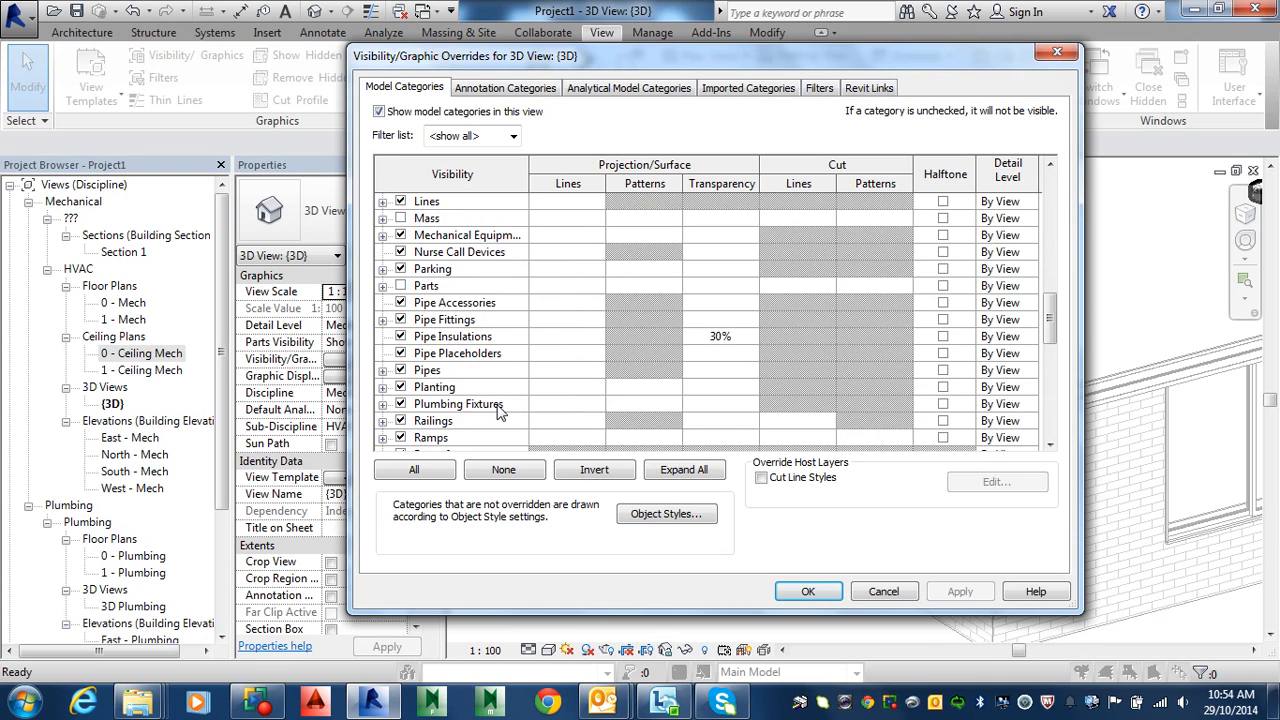
scroll(497, 412, "down", 6)
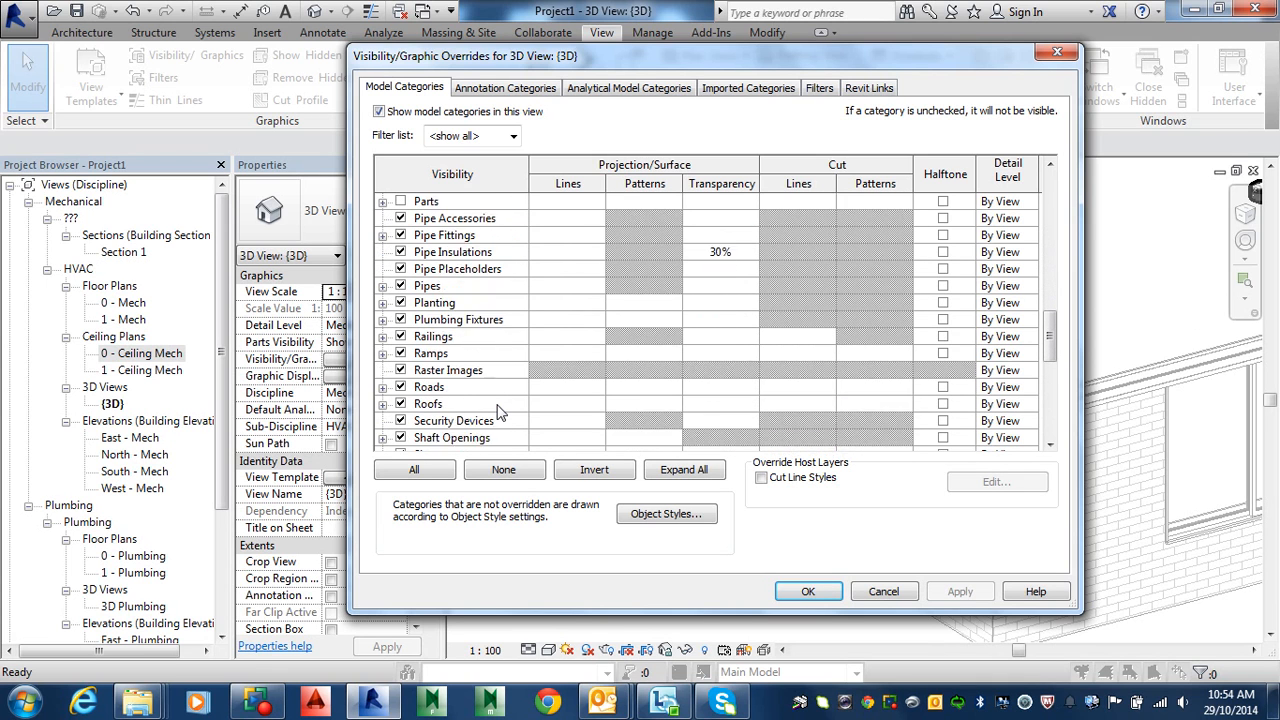
scroll(497, 412, "down", 2)
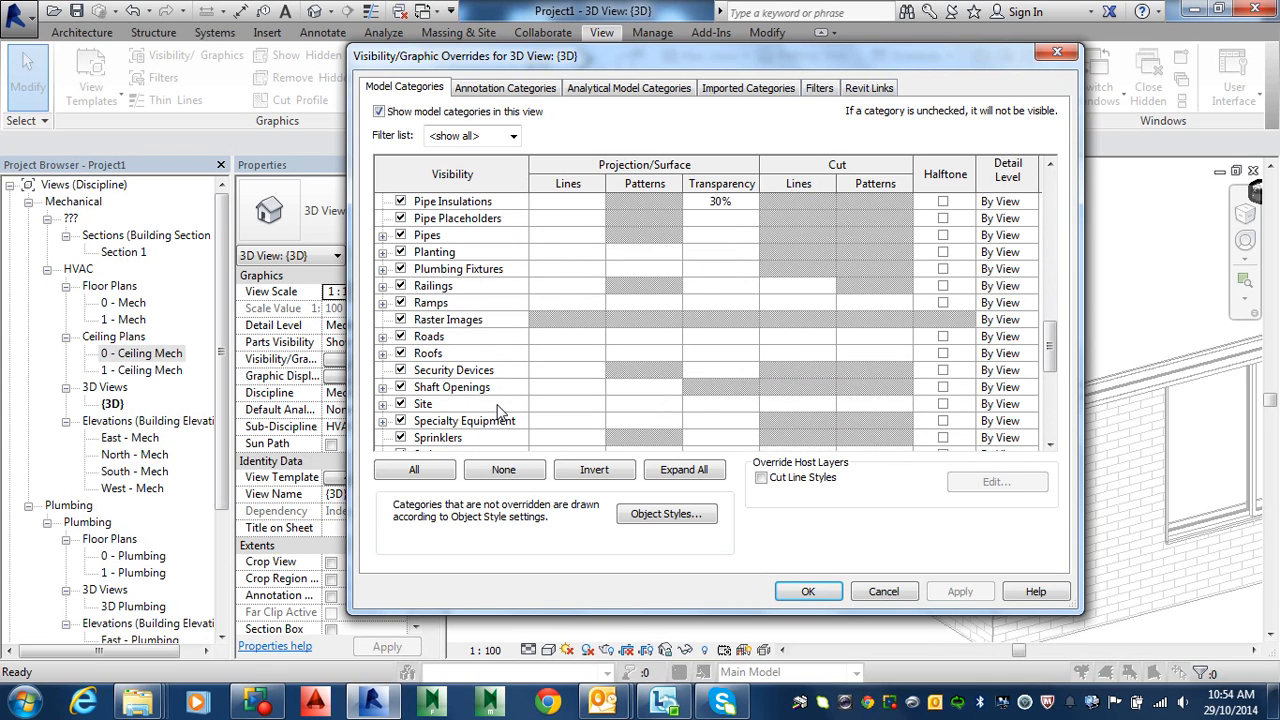
scroll(497, 412, "down", 15)
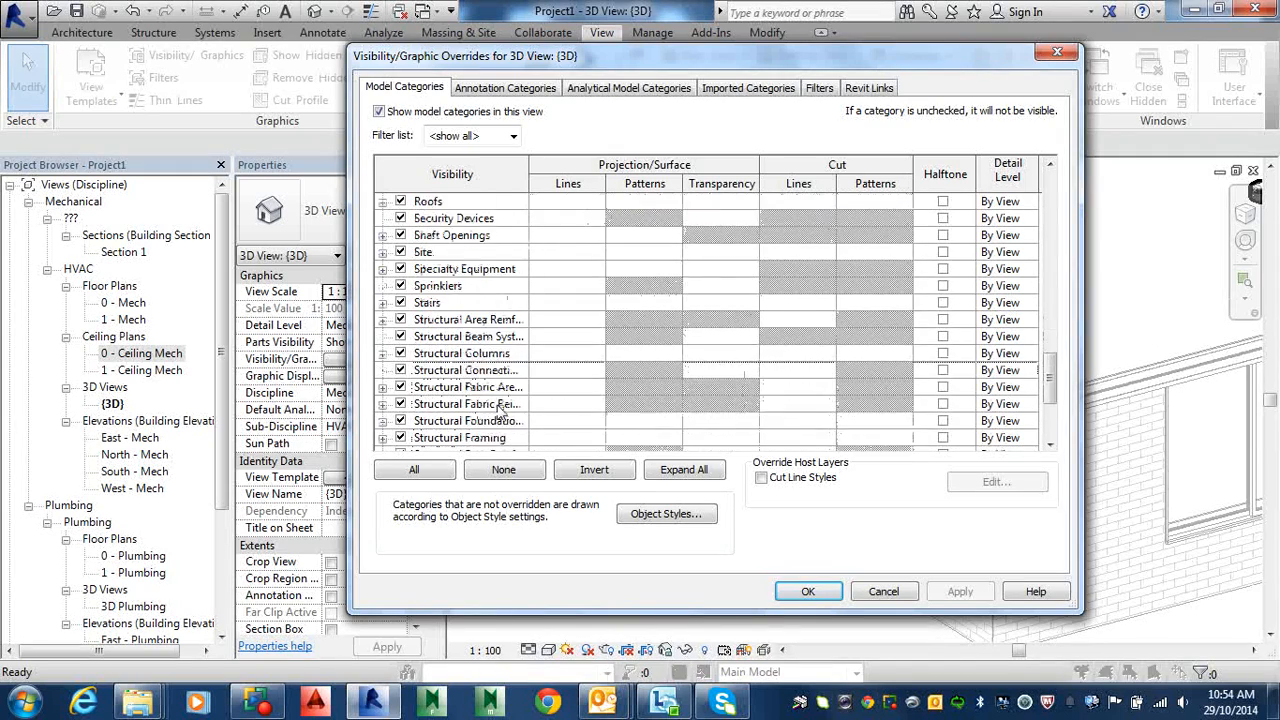
scroll(500, 410, "down", 3)
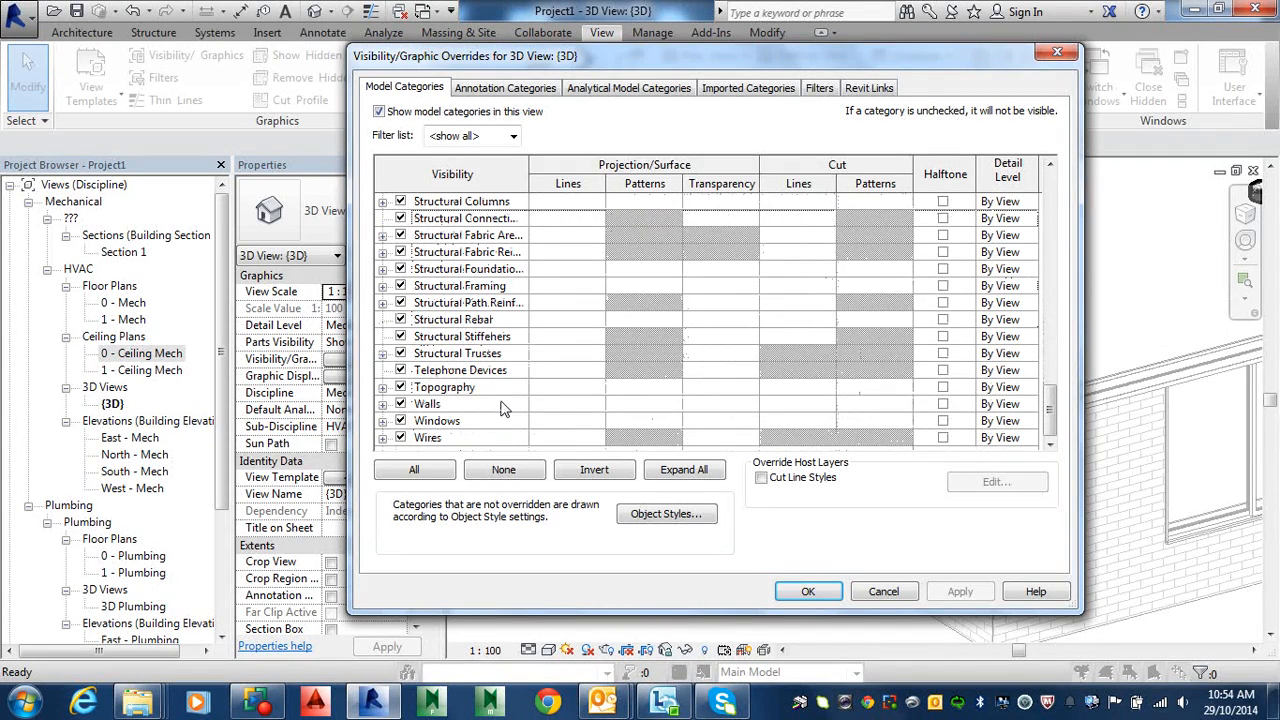
left_click(808, 591)
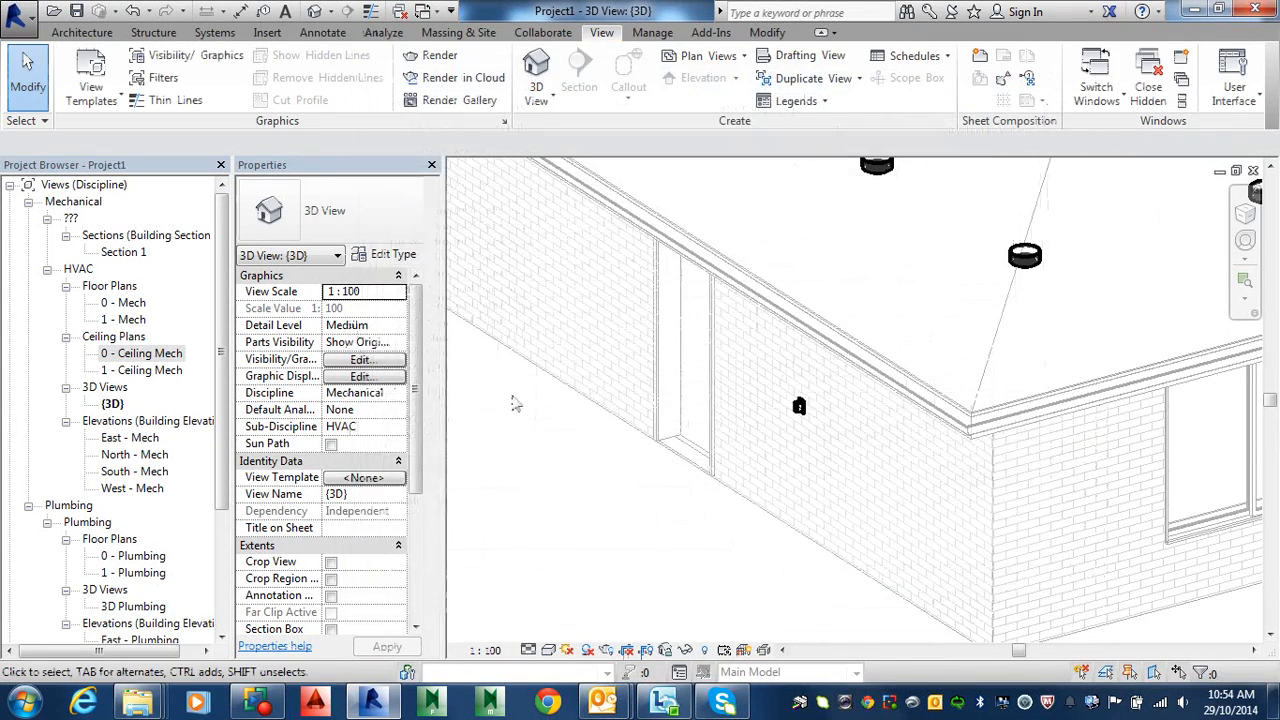
Step: Open 0 - Ceiling Mech, verify its 1200.0 view range cut plane, and check the plan region
double_click(140, 354)
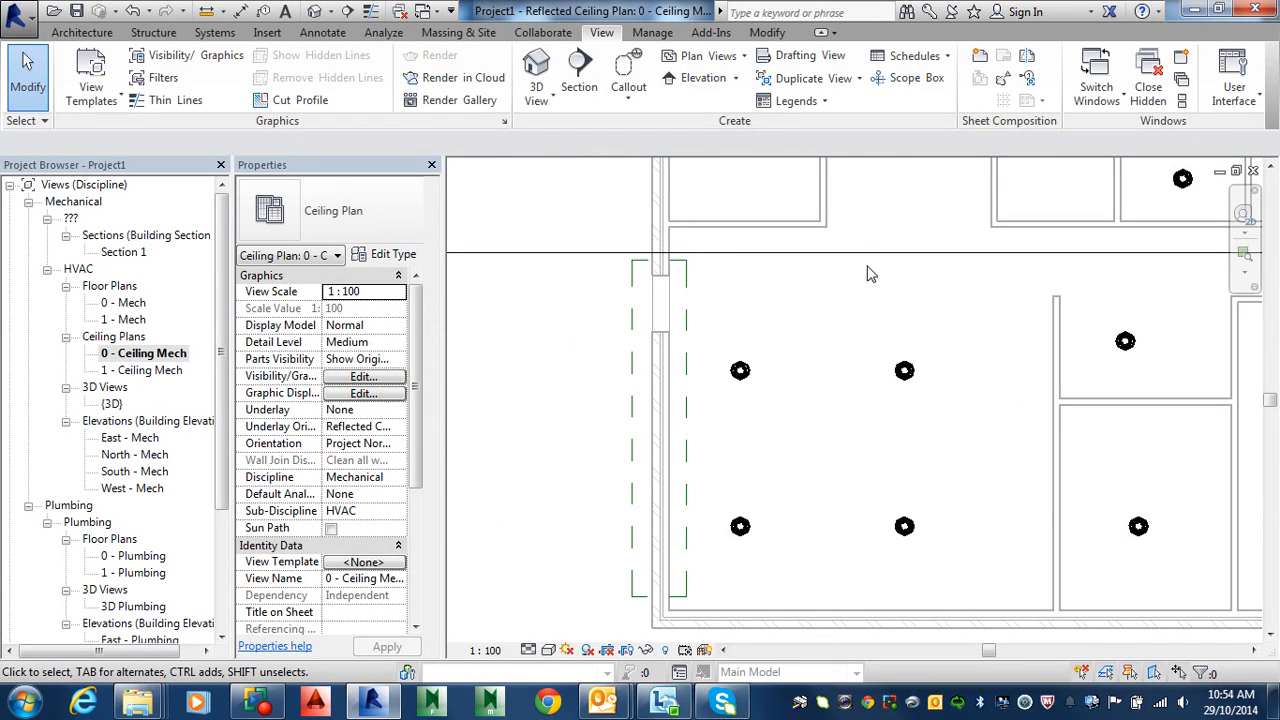
key("alt")
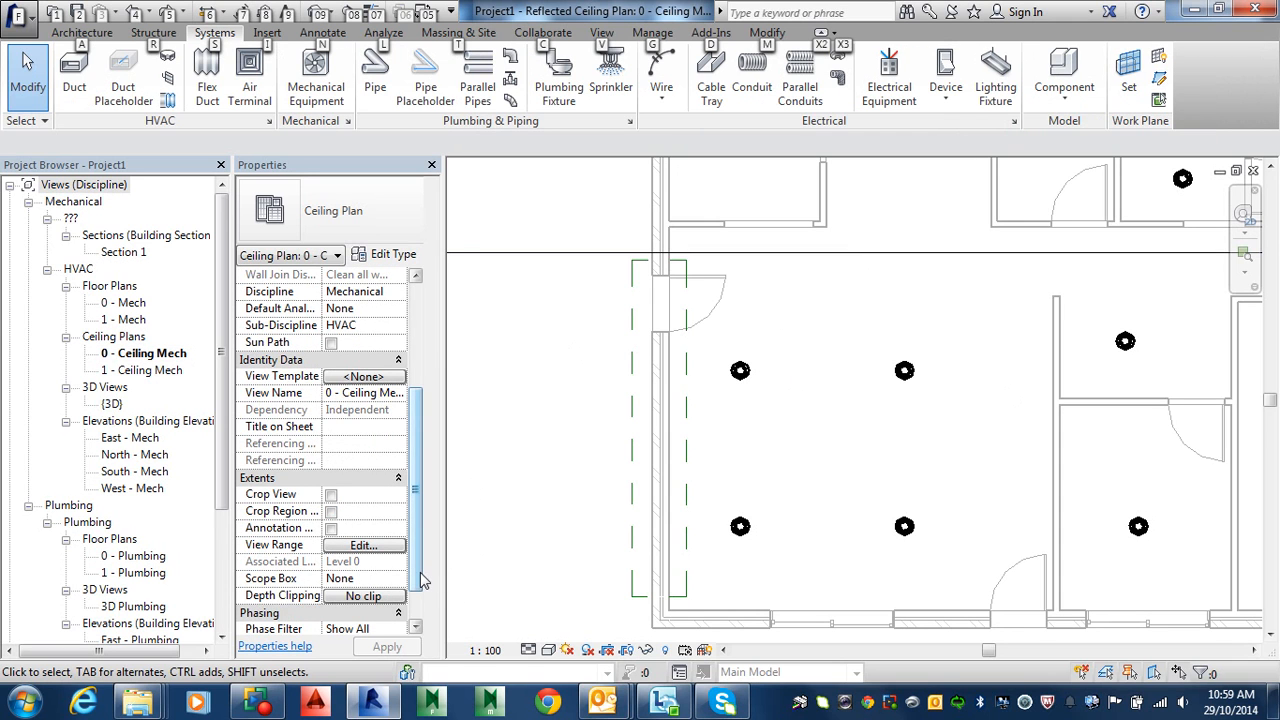
scroll(421, 580, "down", 2)
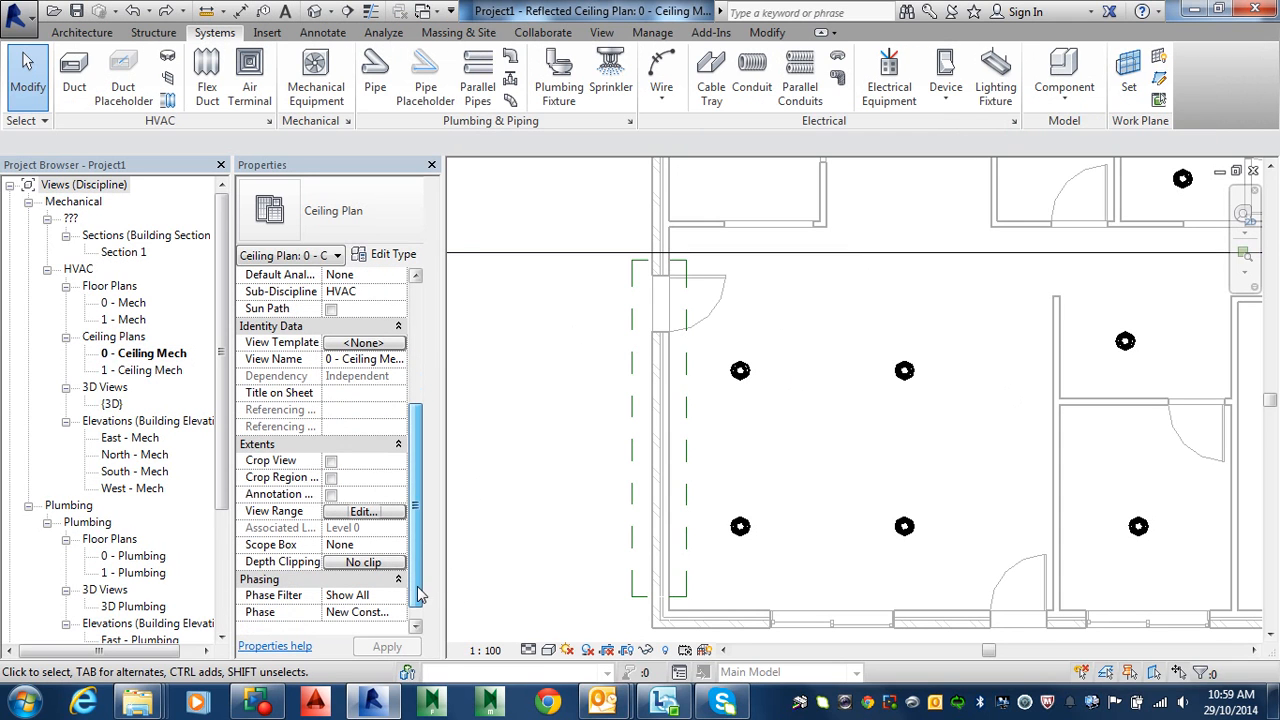
left_click(390, 511)
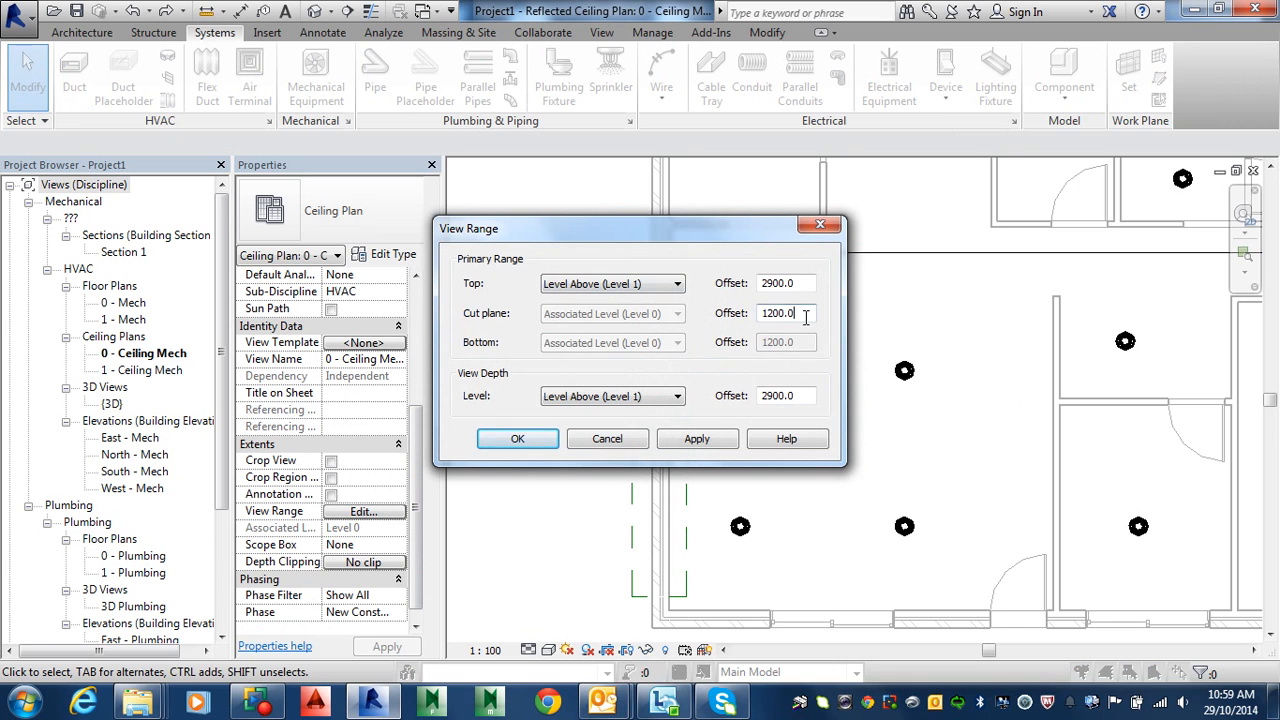
left_click_drag(805, 317, 736, 320)
left_click(518, 441)
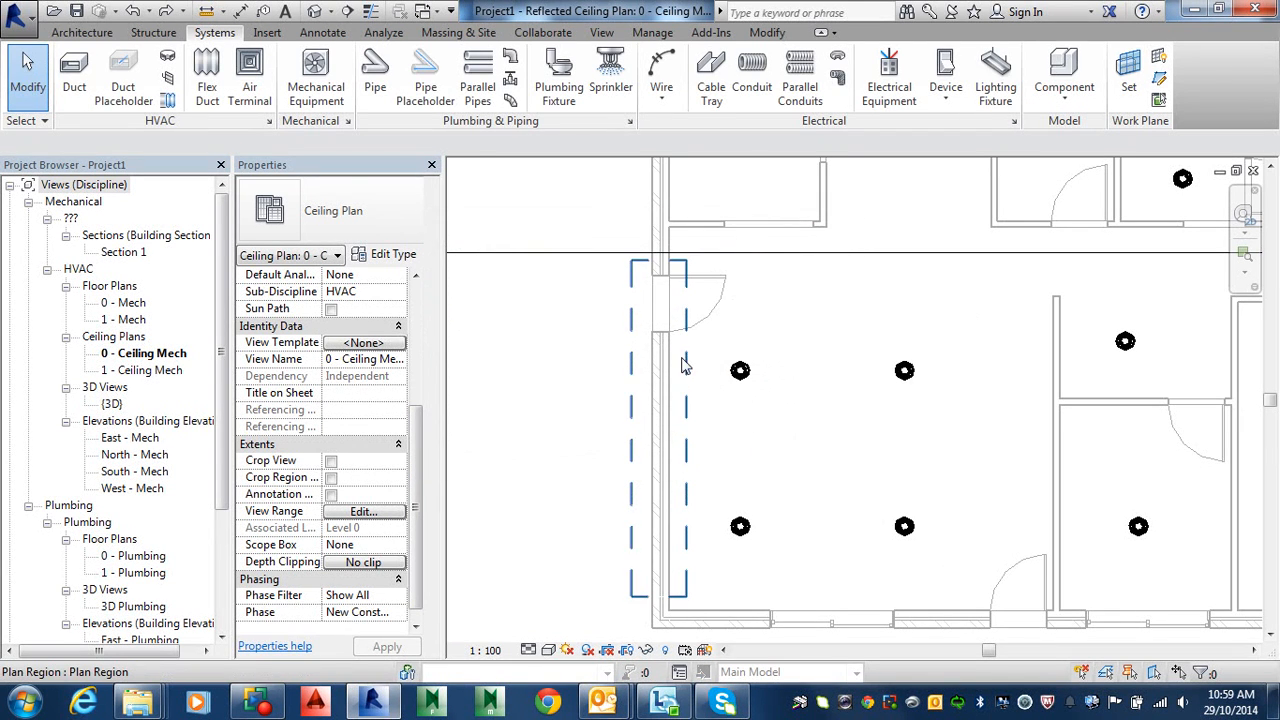
left_click(688, 378)
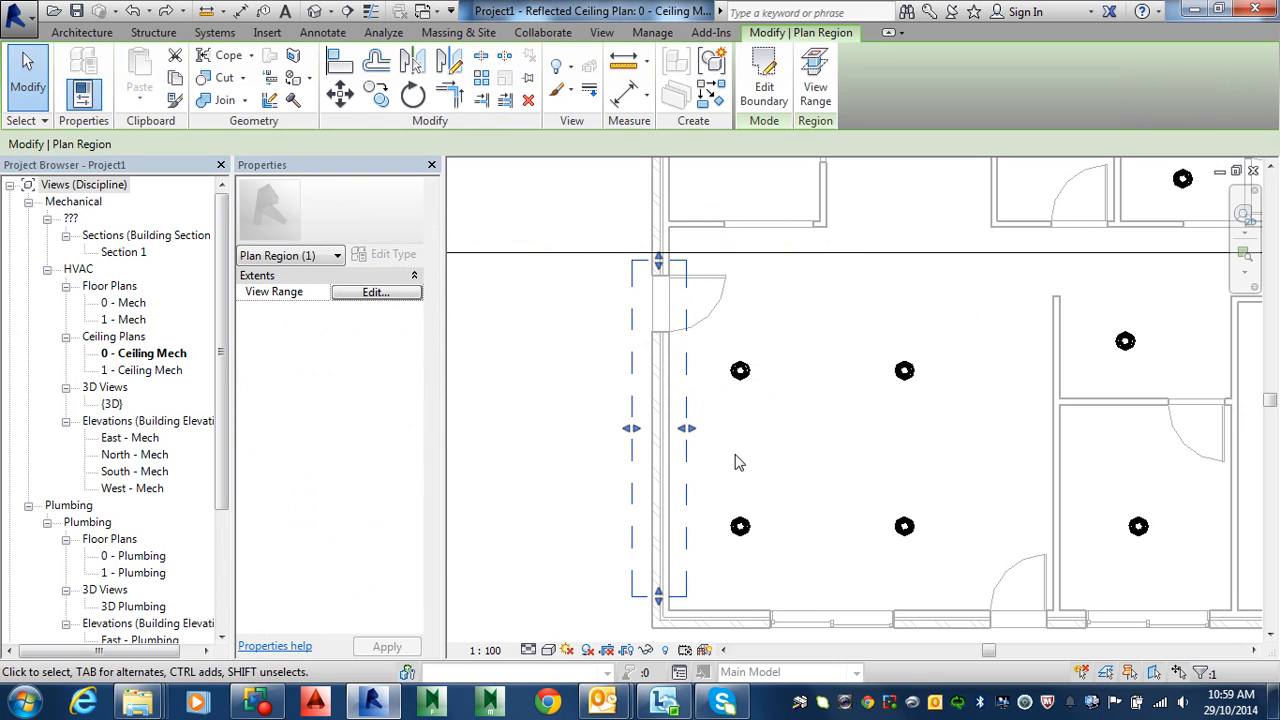
key("Escape")
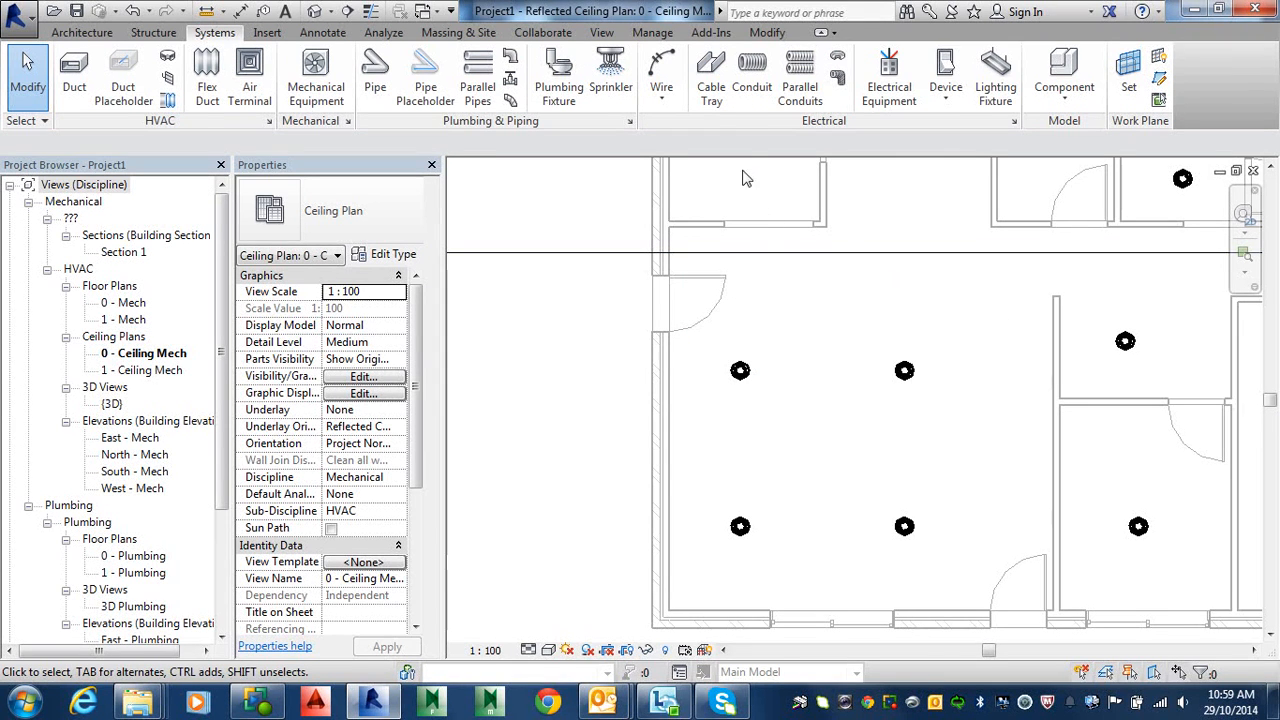
Step: Place Two Way Switch devices on the large room's left wall and beside its bottom door
left_click(948, 70)
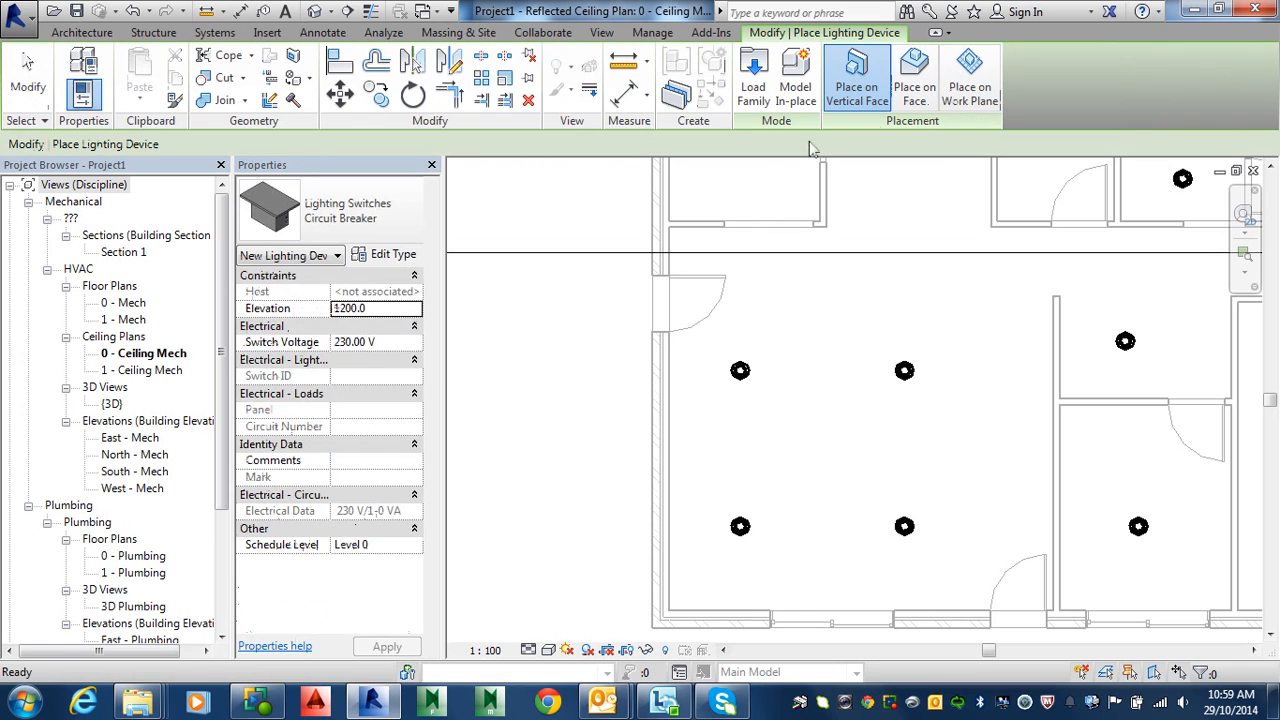
left_click(390, 232)
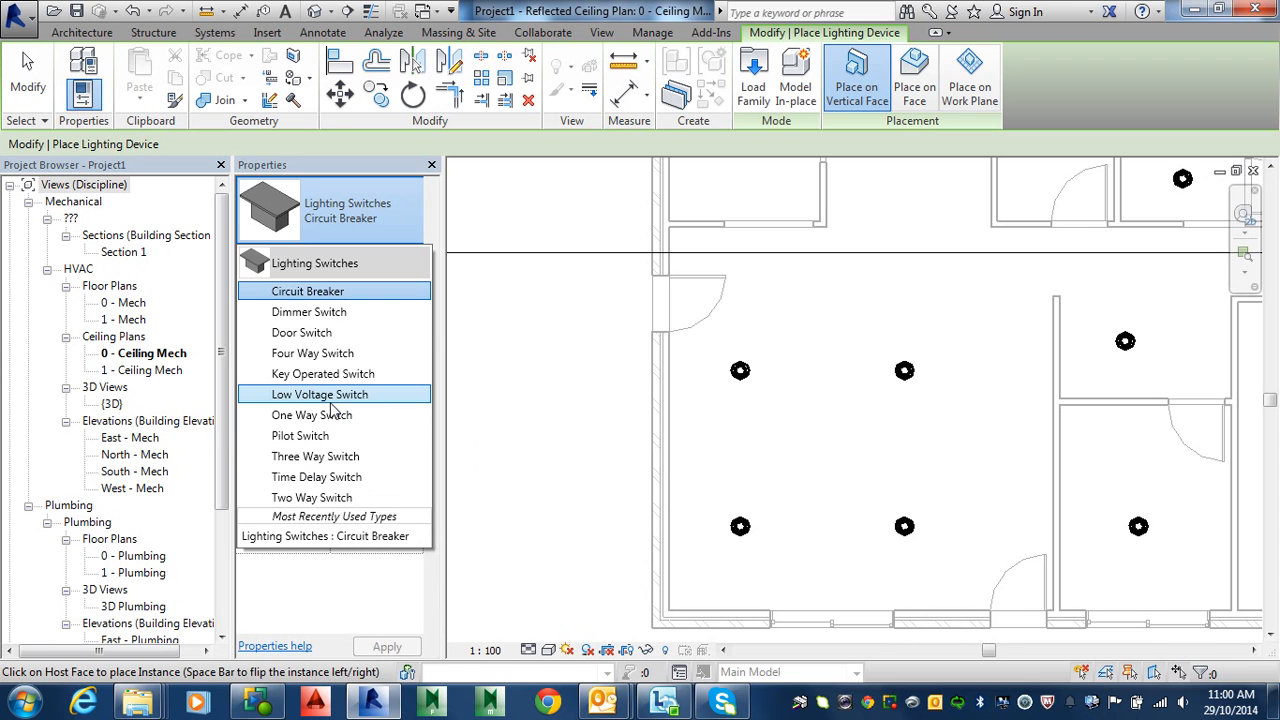
left_click(320, 497)
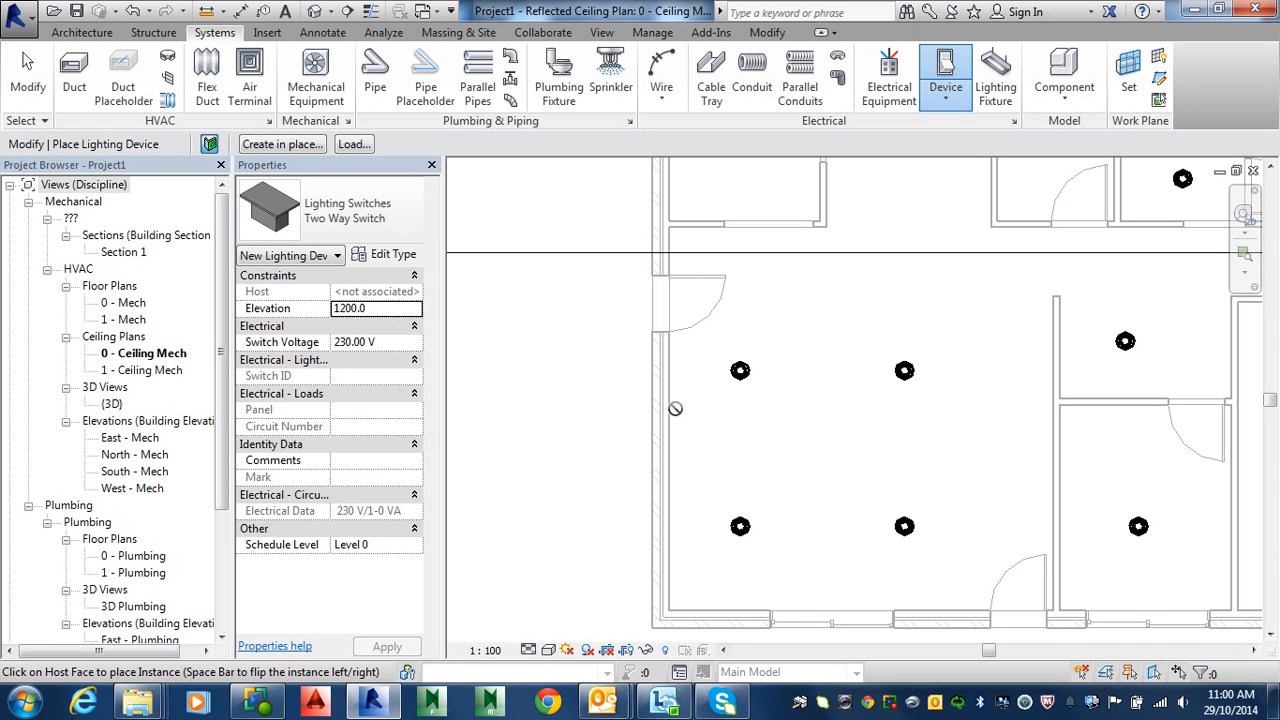
left_click(676, 407)
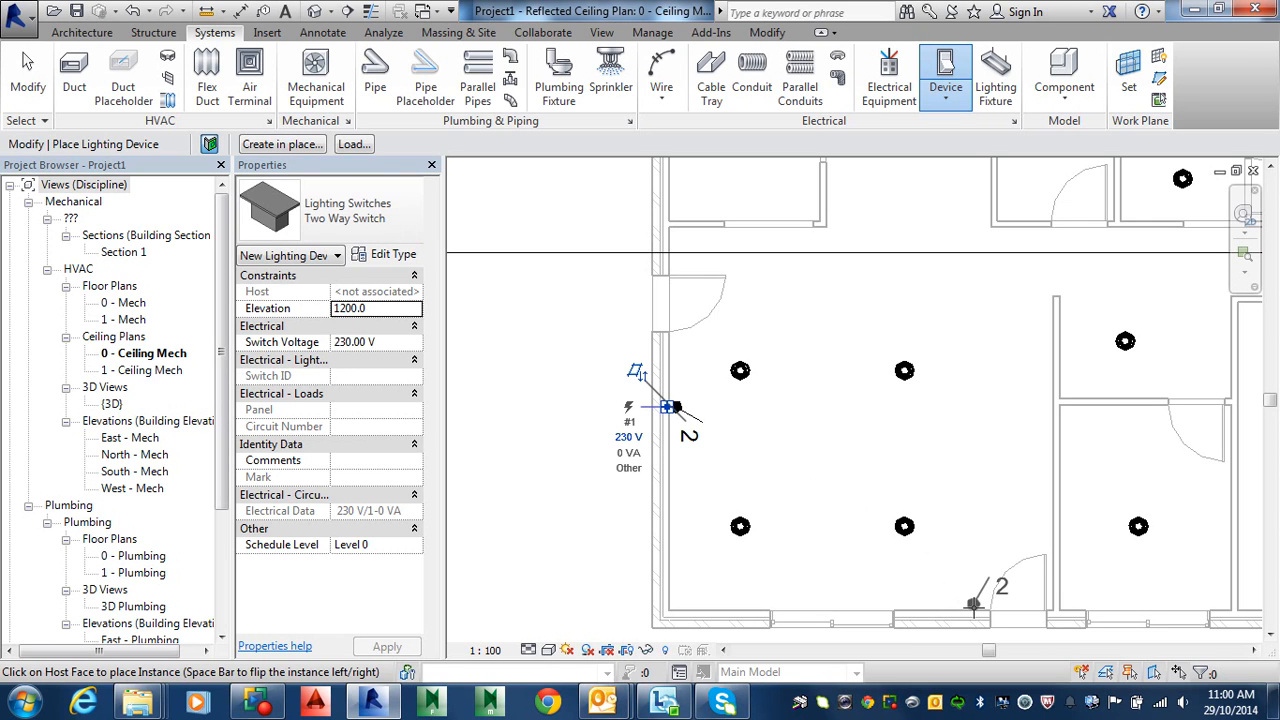
left_click(973, 607)
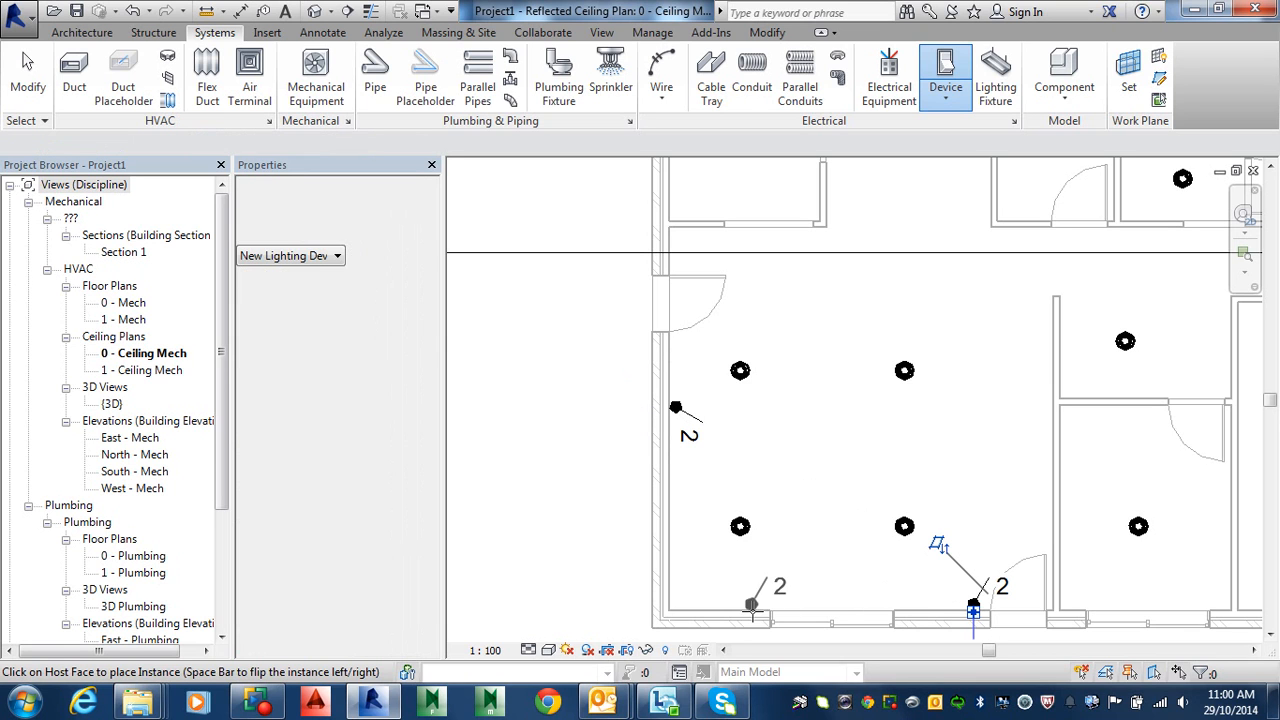
middle_click_drag(780, 414, 695, 622)
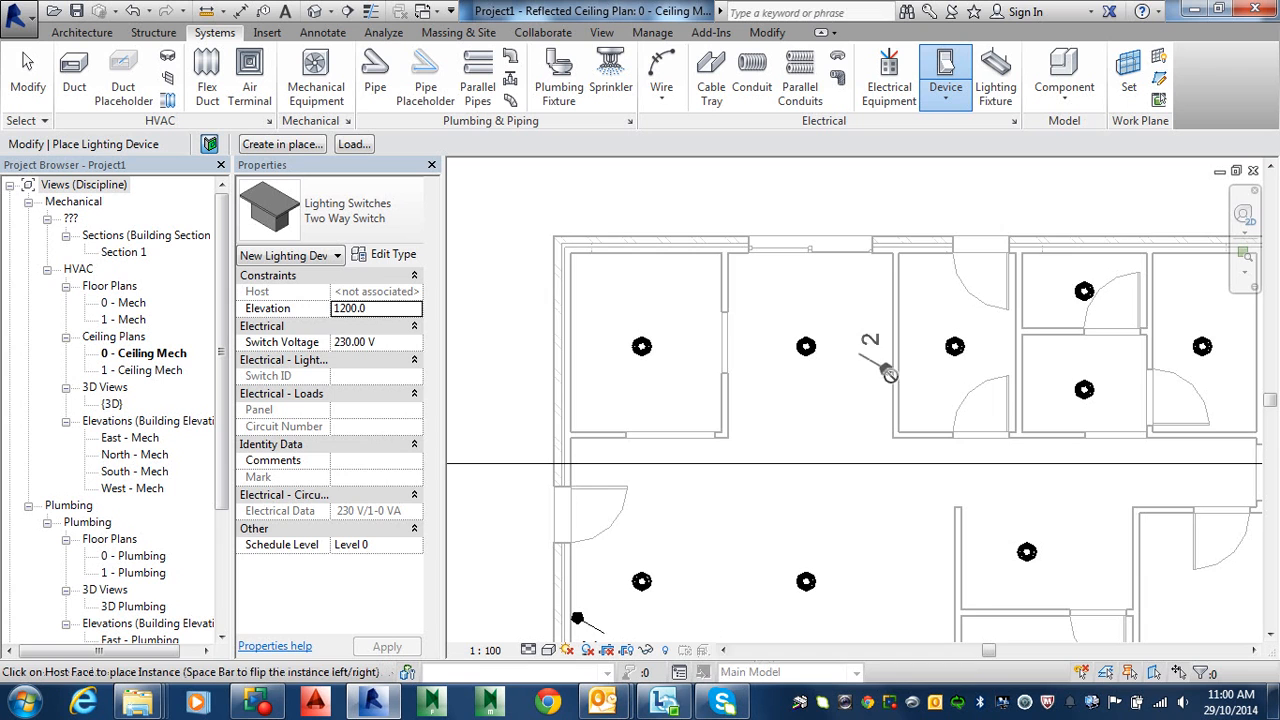
middle_click_drag(894, 471, 929, 430)
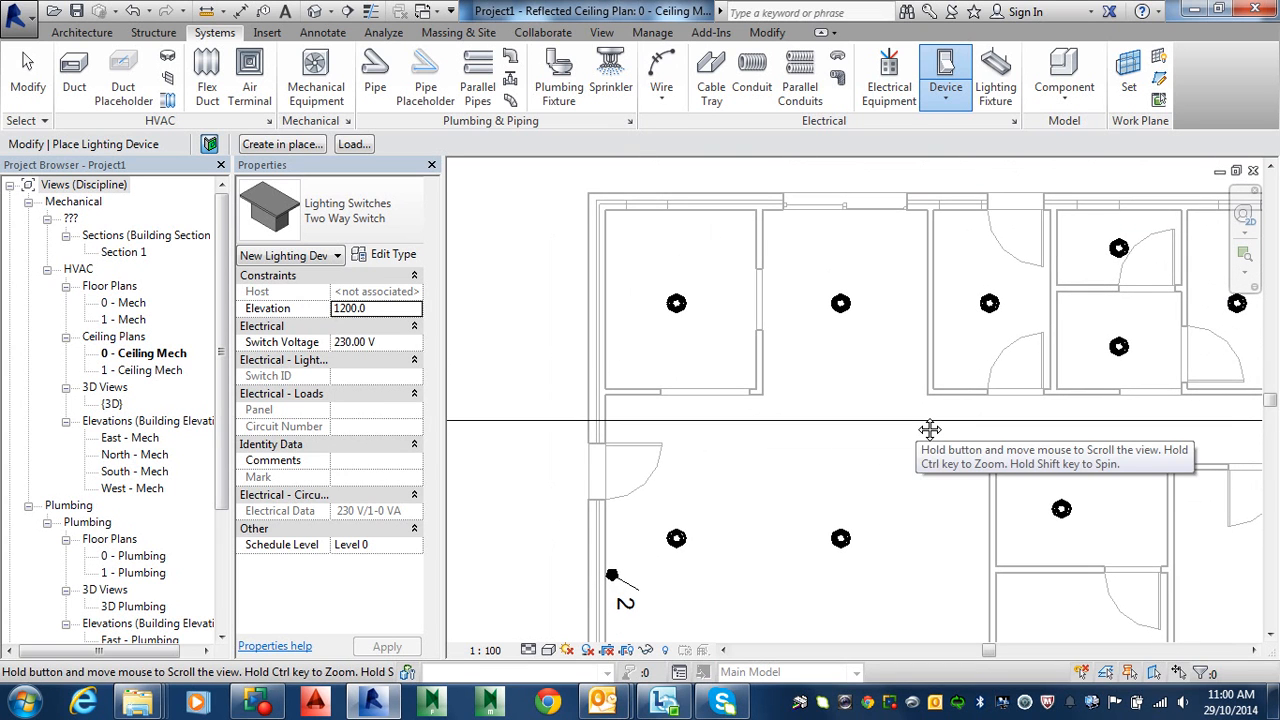
left_click(389, 212)
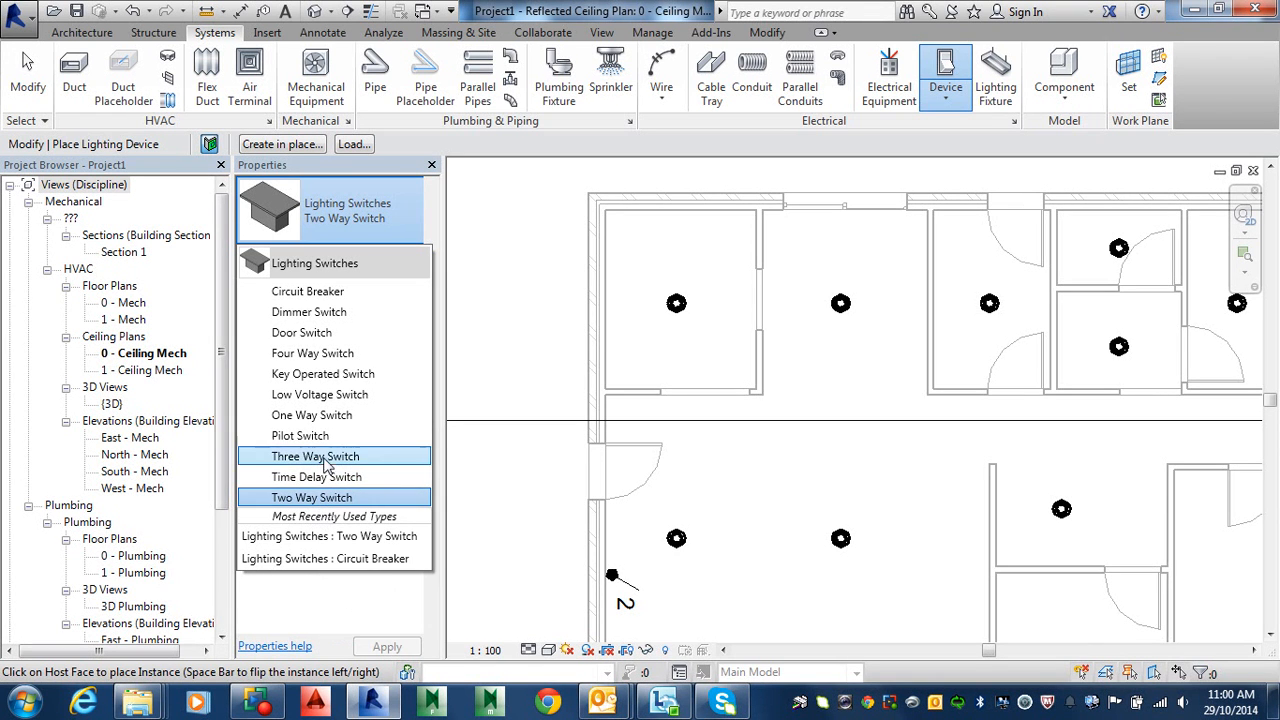
Step: Place One Way Switch devices on the upper room, top-left room and beside the small room's door
key("Escape")
key("Escape")
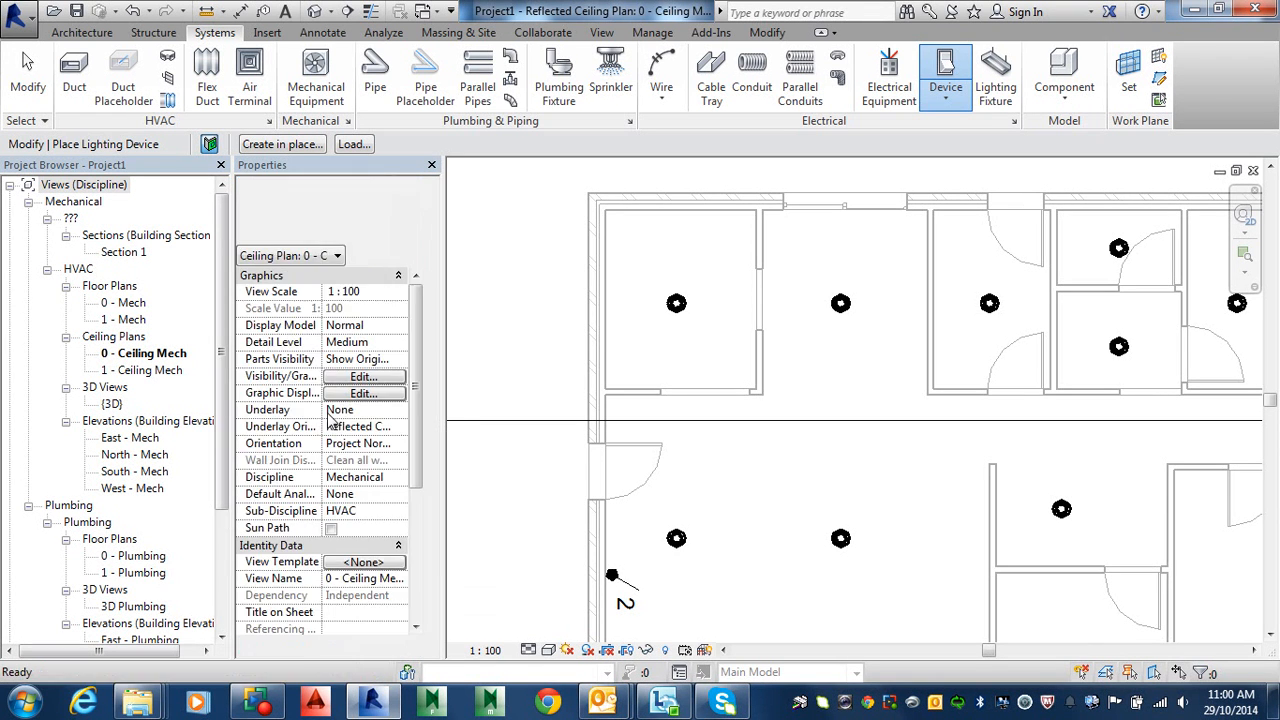
left_click(912, 215)
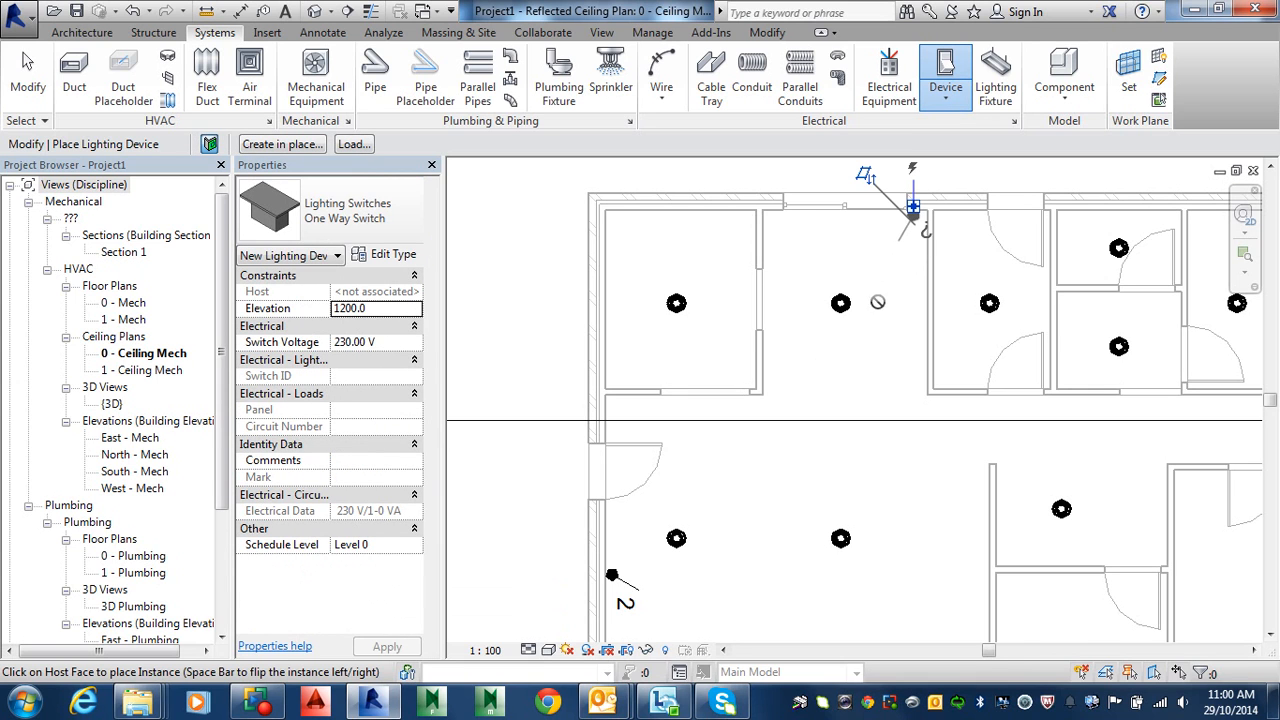
left_click(757, 260)
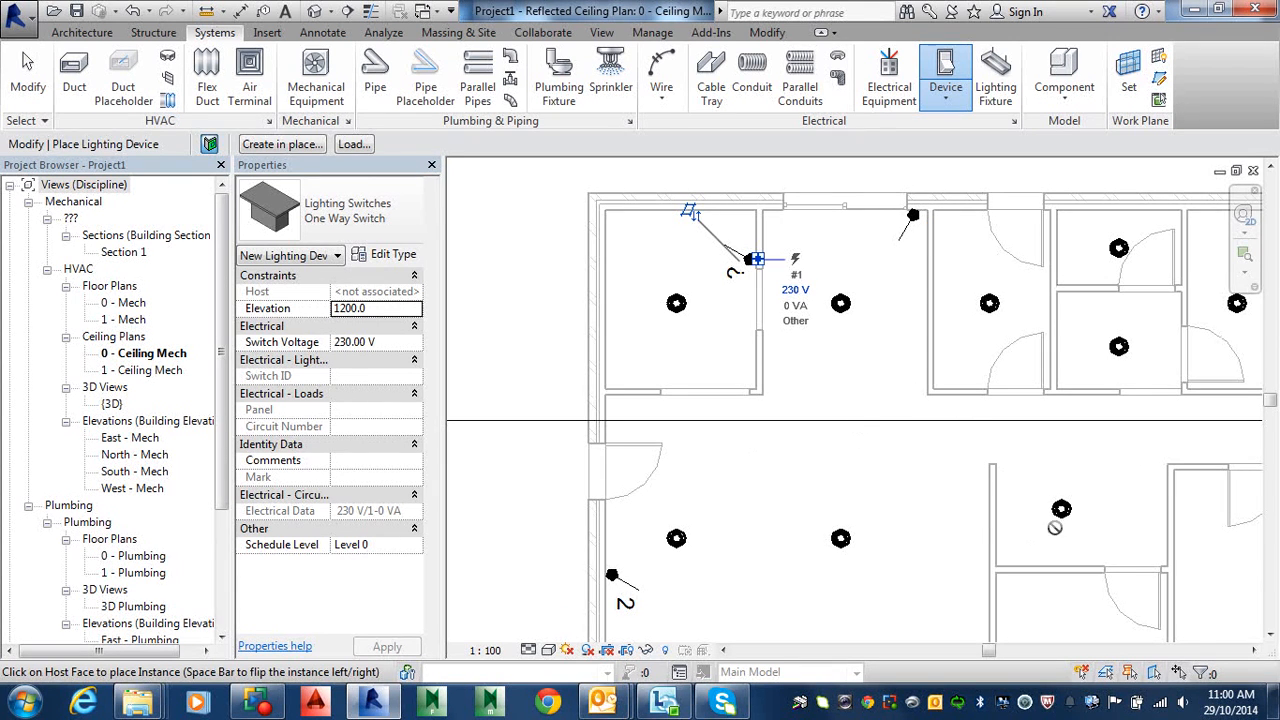
middle_click_drag(1004, 500, 884, 418)
middle_click_drag(925, 544, 921, 410)
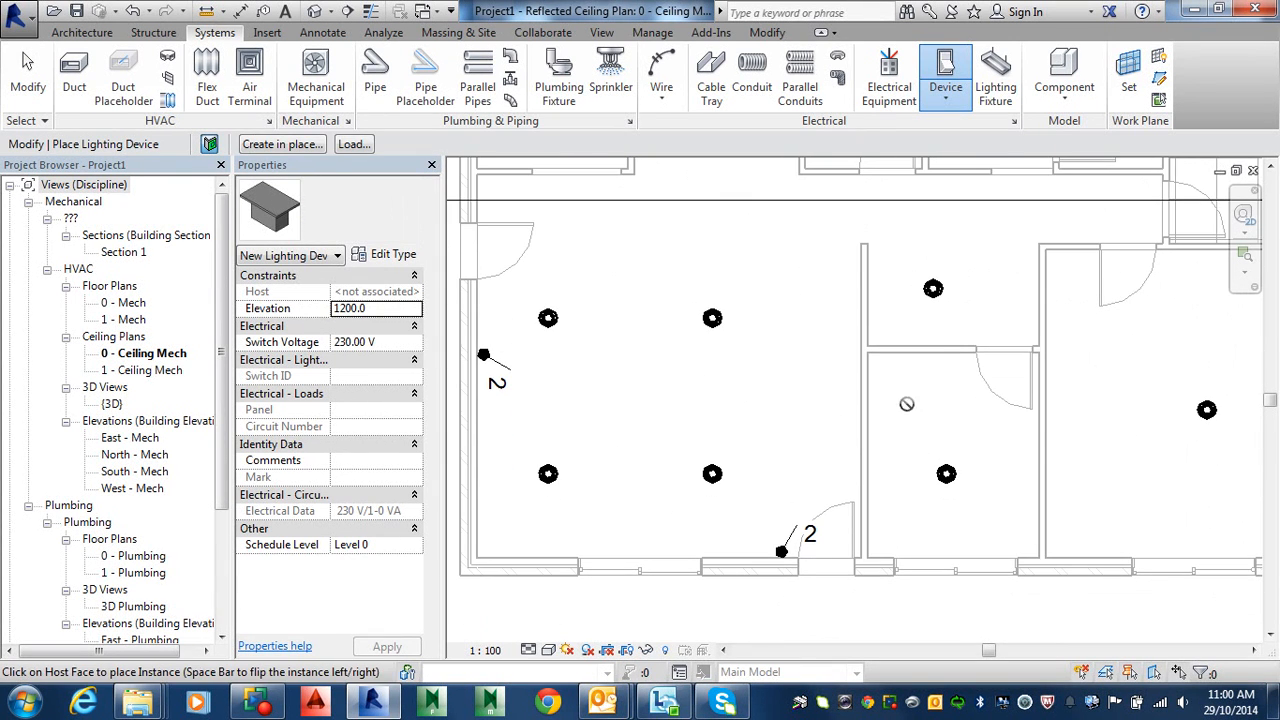
left_click(965, 355)
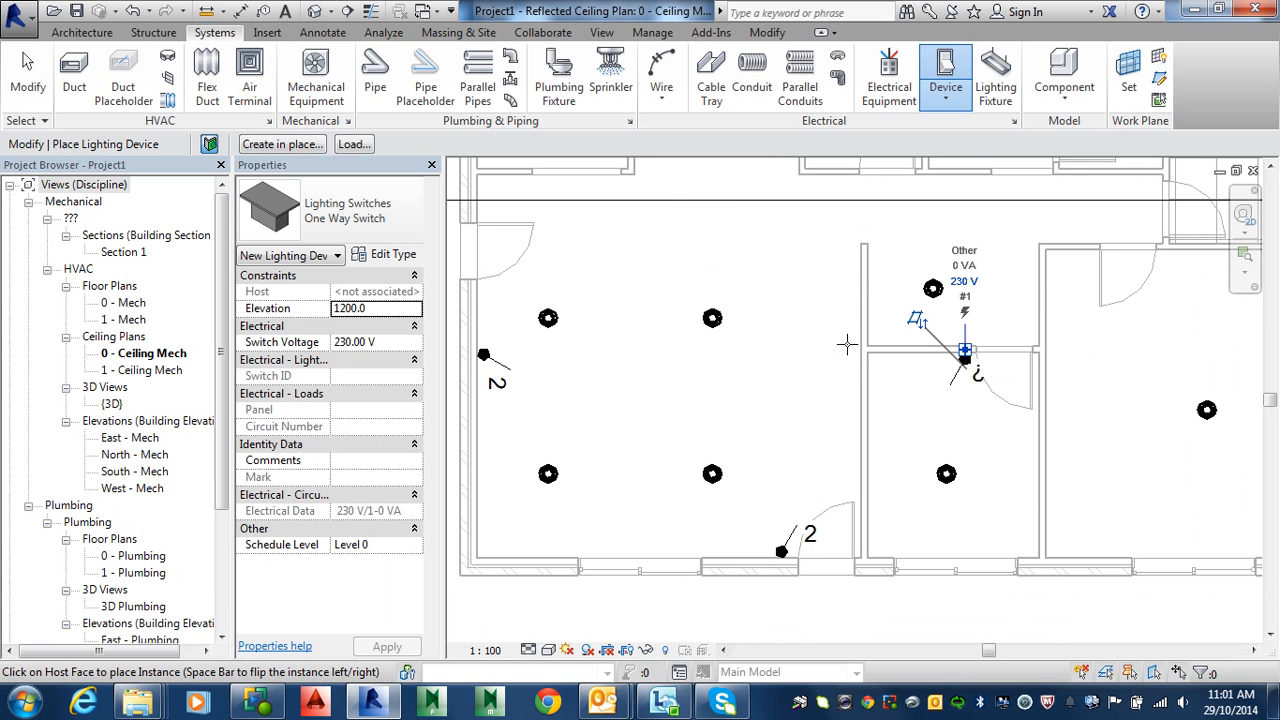
middle_click_drag(930, 420, 943, 490)
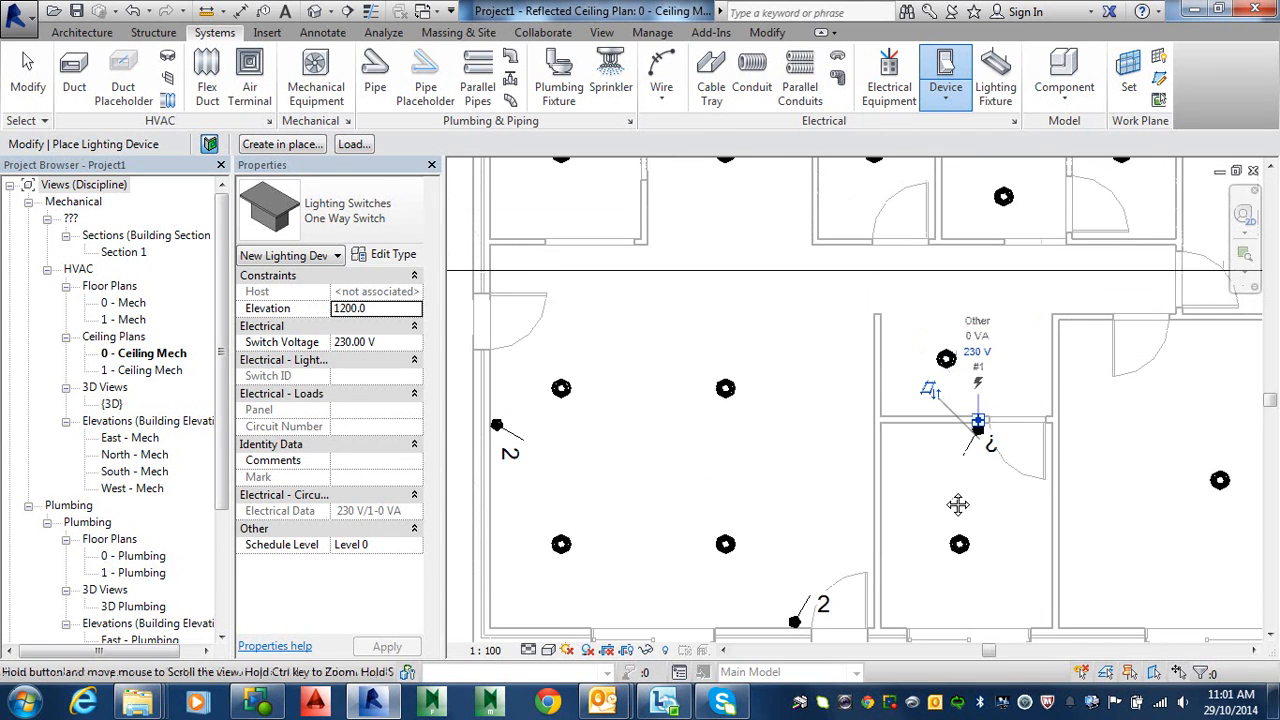
middle_click_drag(978, 420, 978, 446)
key("Escape")
key("Escape")
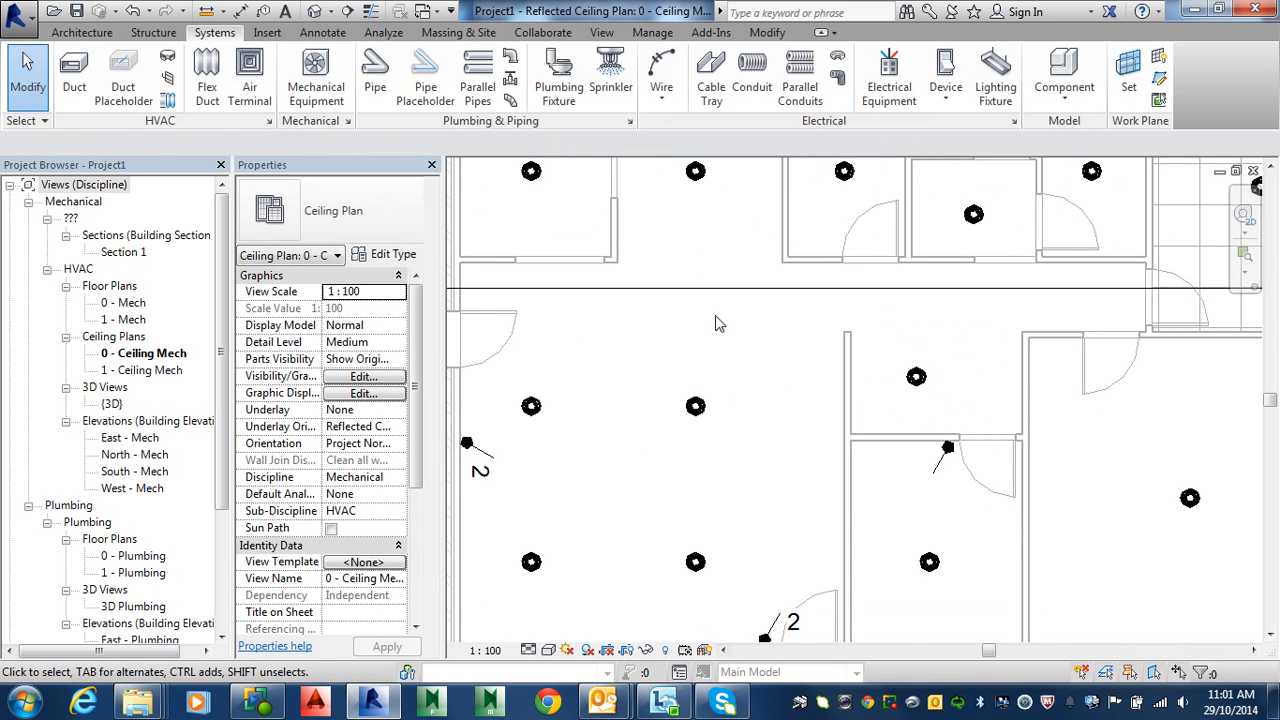
middle_click_drag(720, 320, 918, 301)
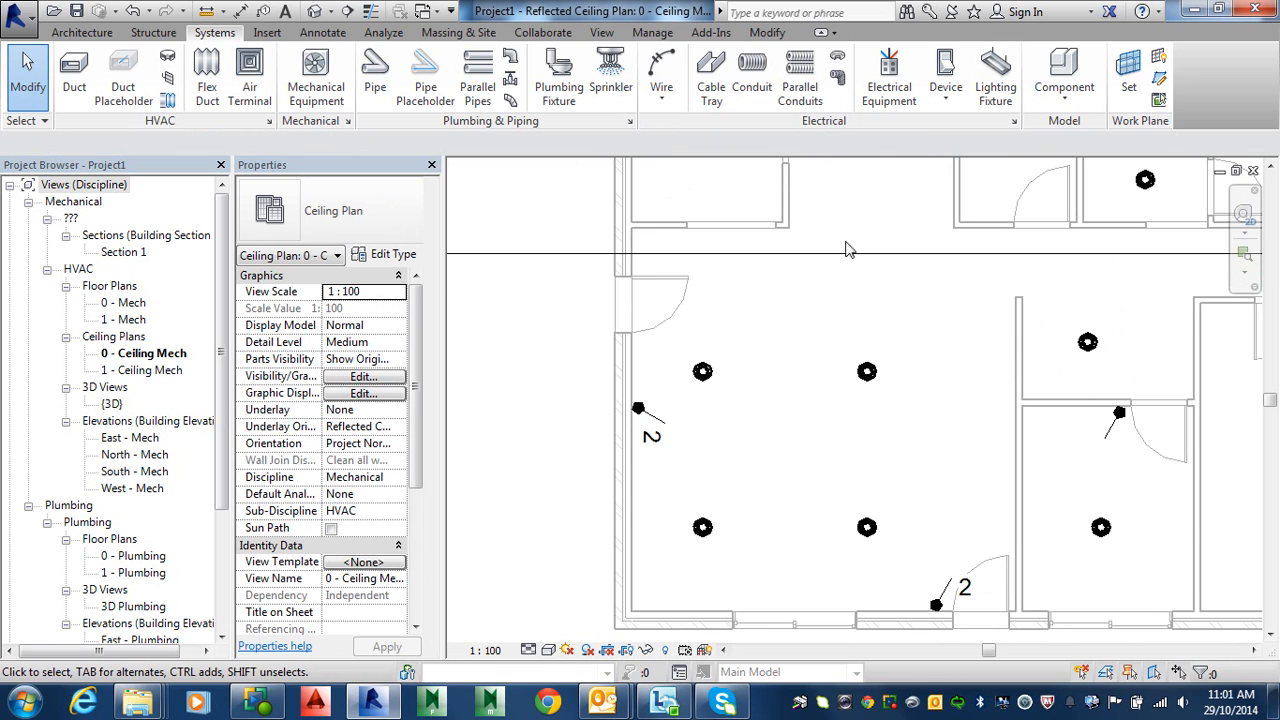
Step: Connect the left and right upper ceiling lights with an arc wire
left_click(664, 98)
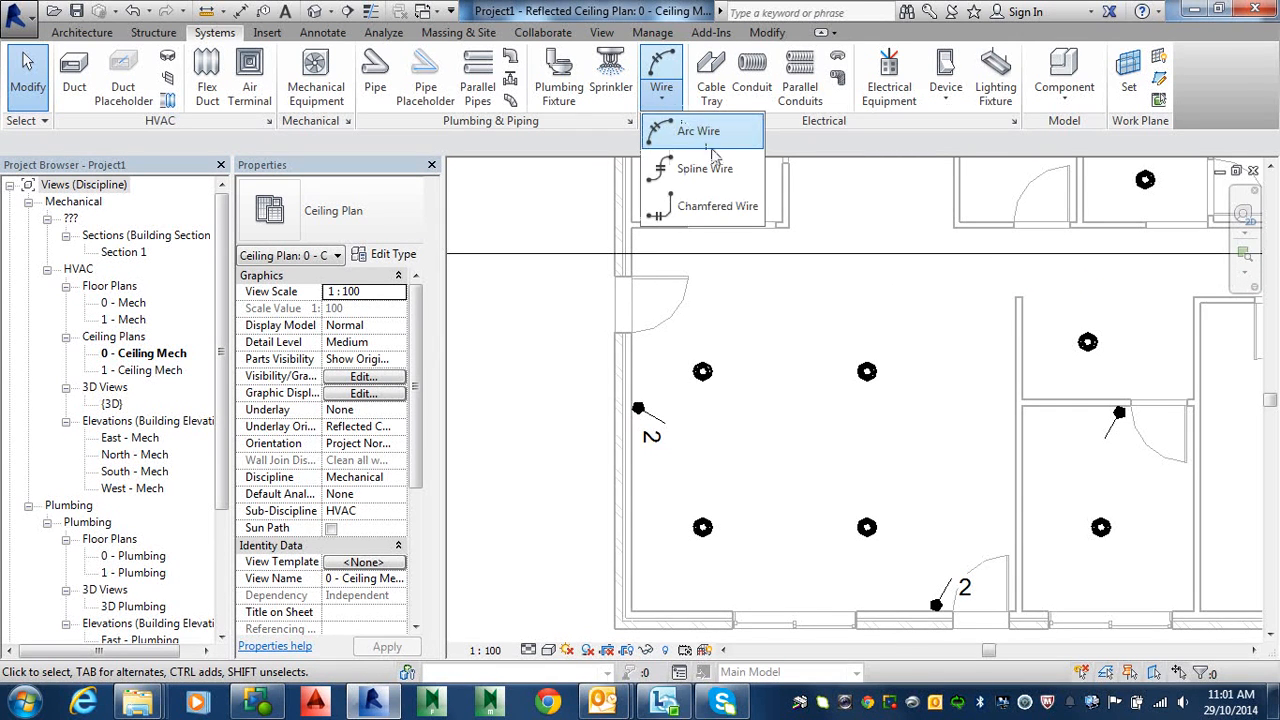
left_click(688, 131)
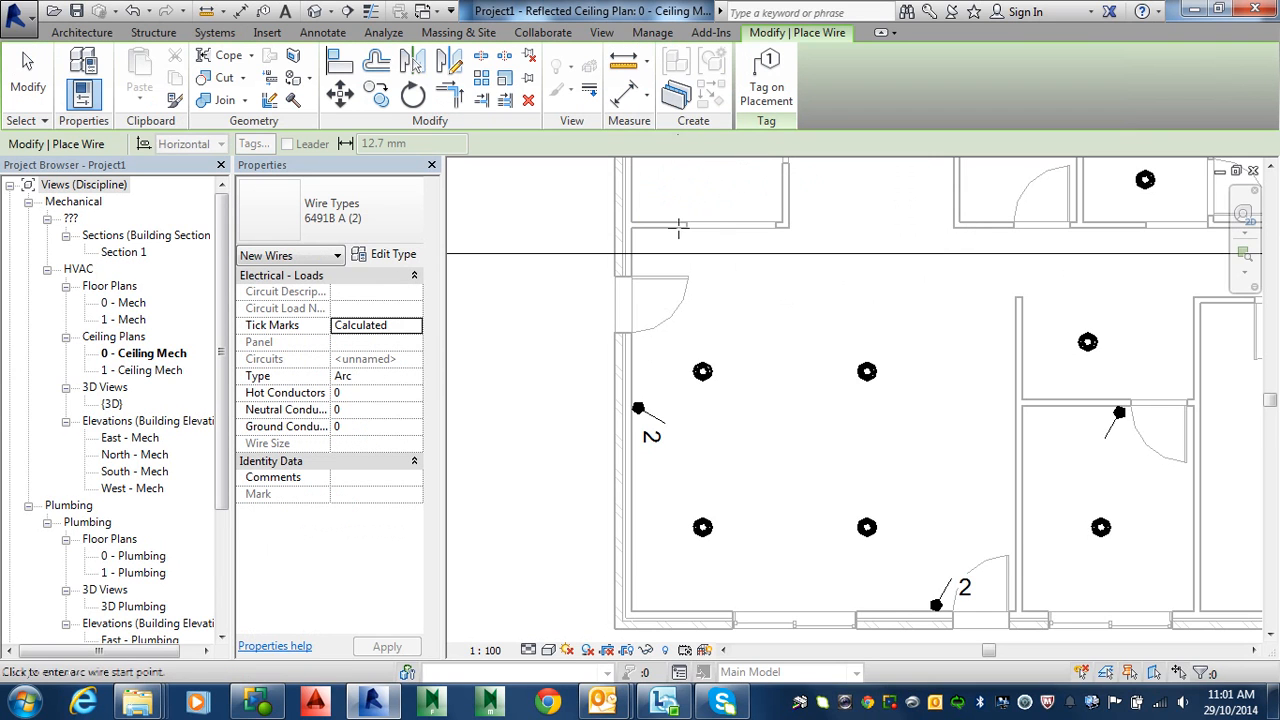
left_click(703, 371)
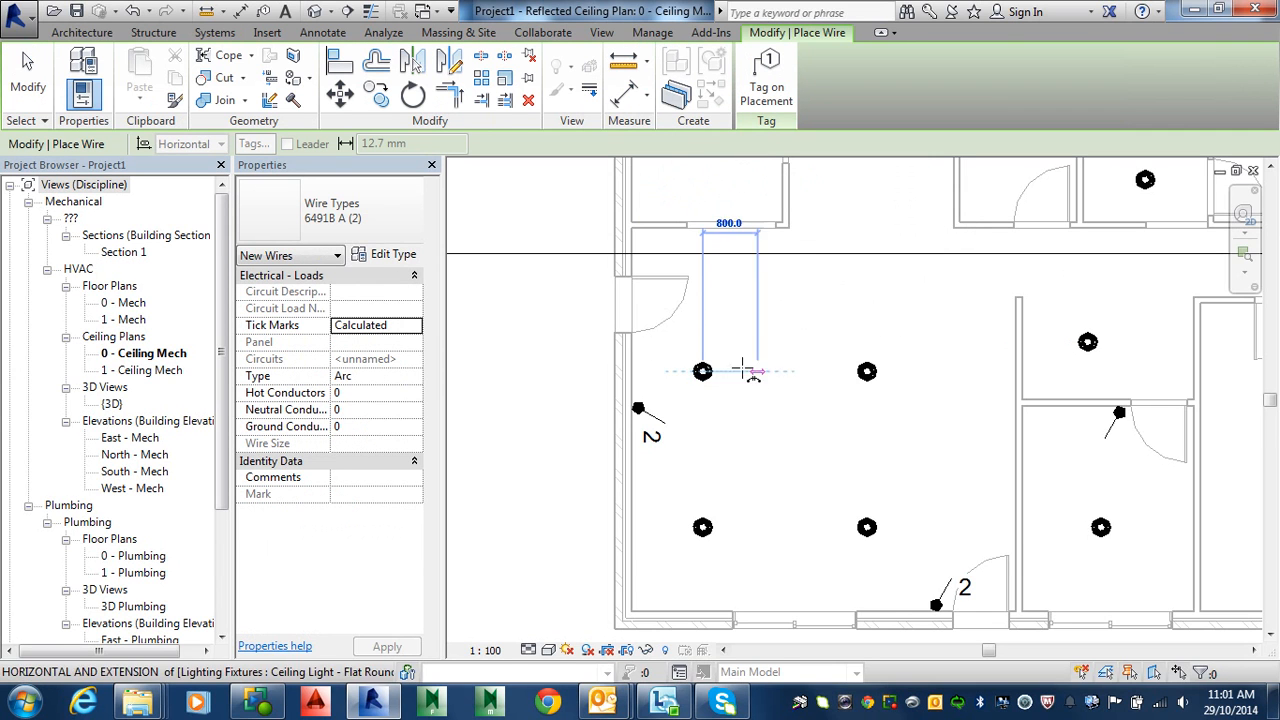
left_click(866, 370)
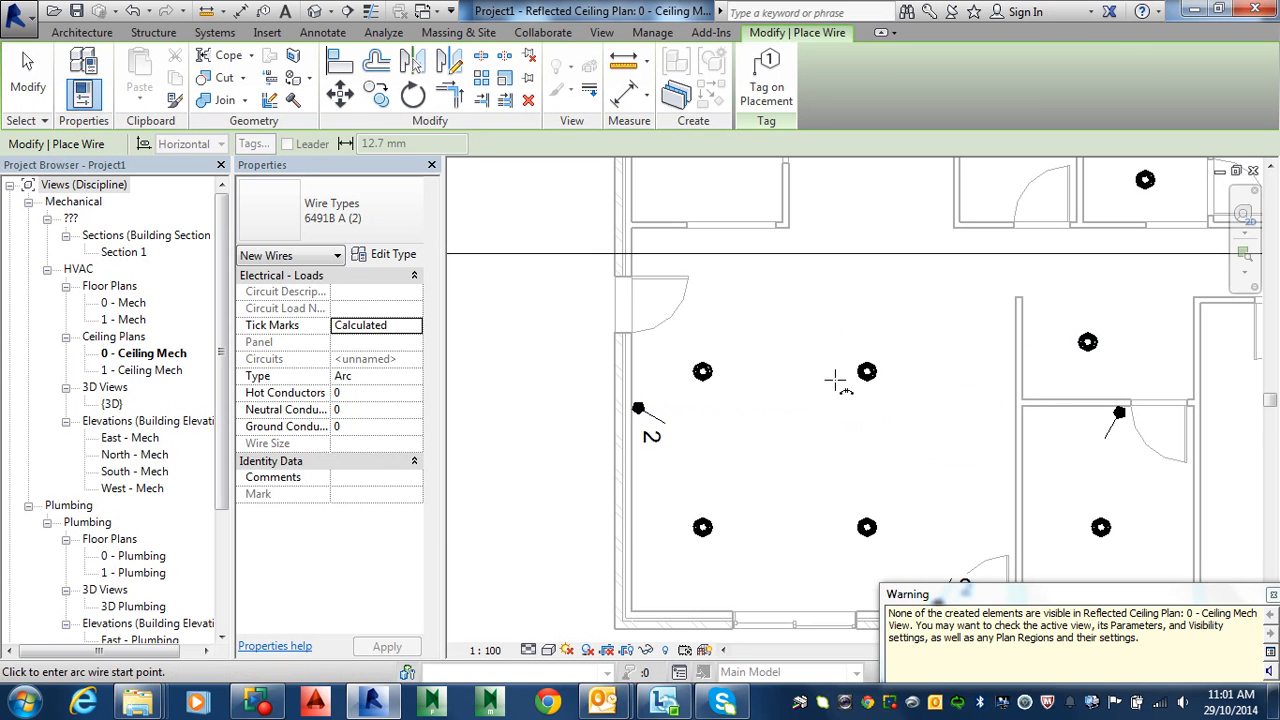
key("Escape")
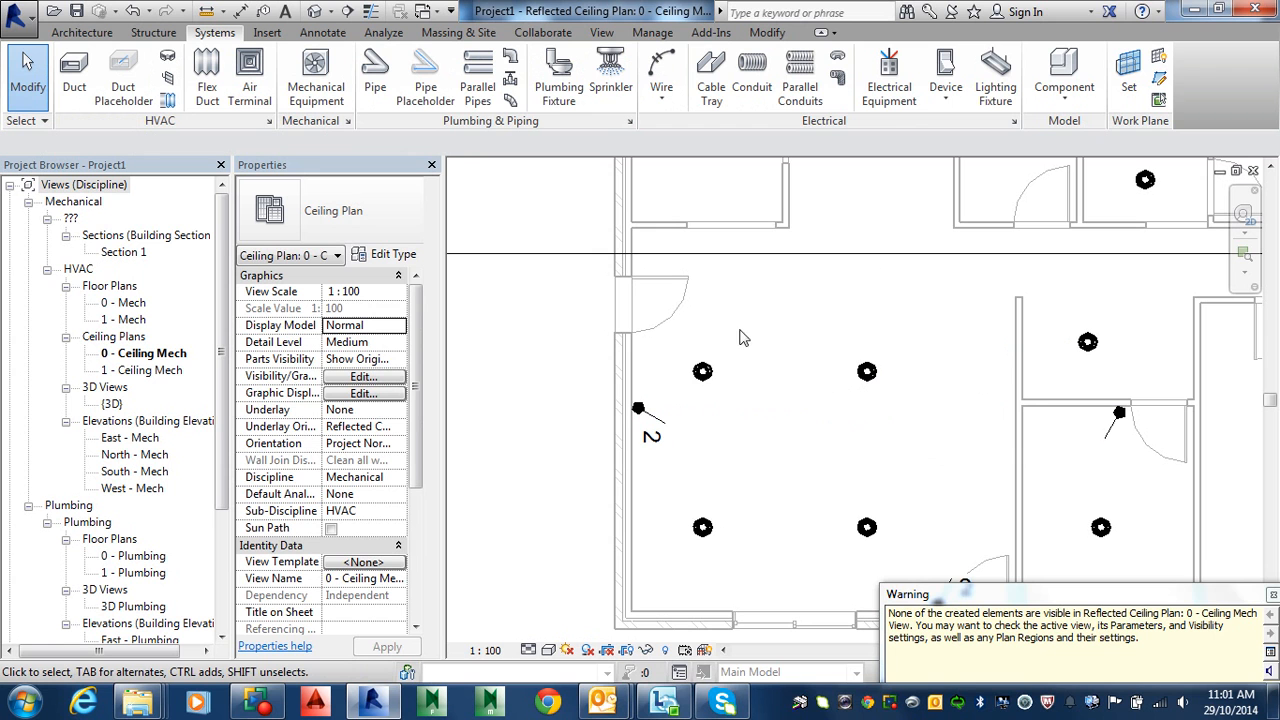
Step: Scroll through the Annotation Categories list in Visibility/Graphics (VG), then return to Model Categories
key("v")
key("g")
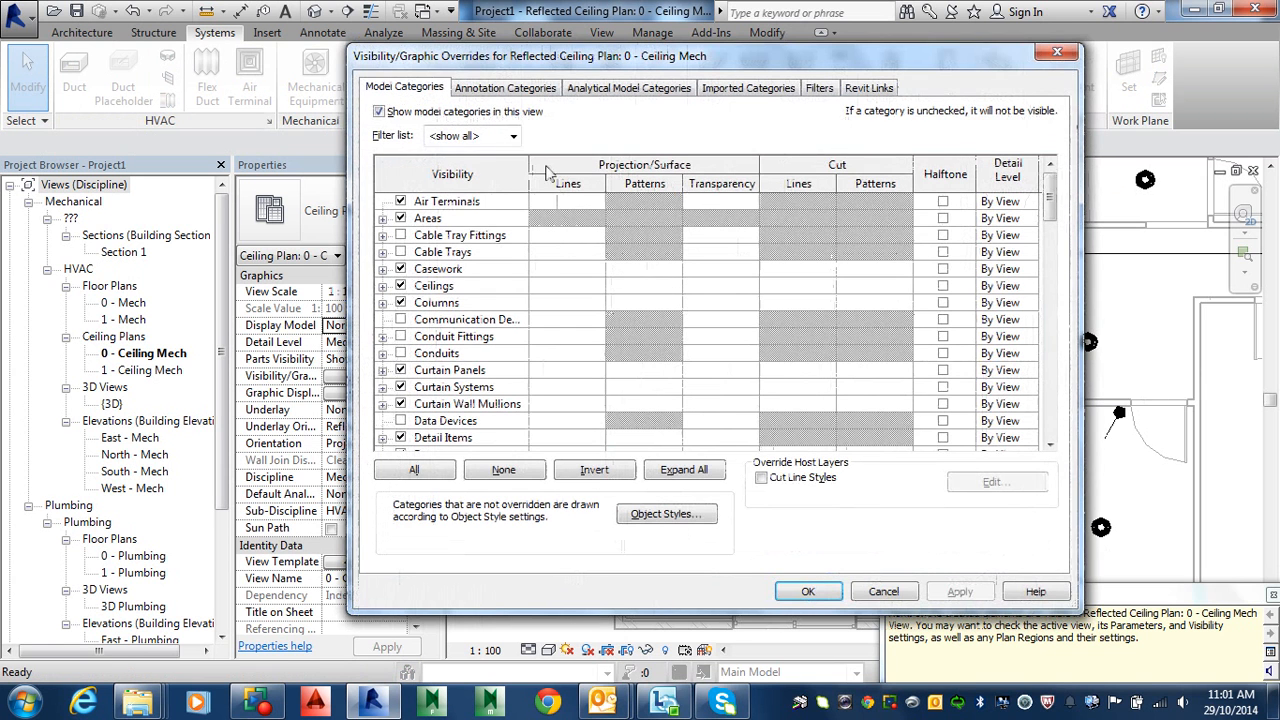
left_click(506, 88)
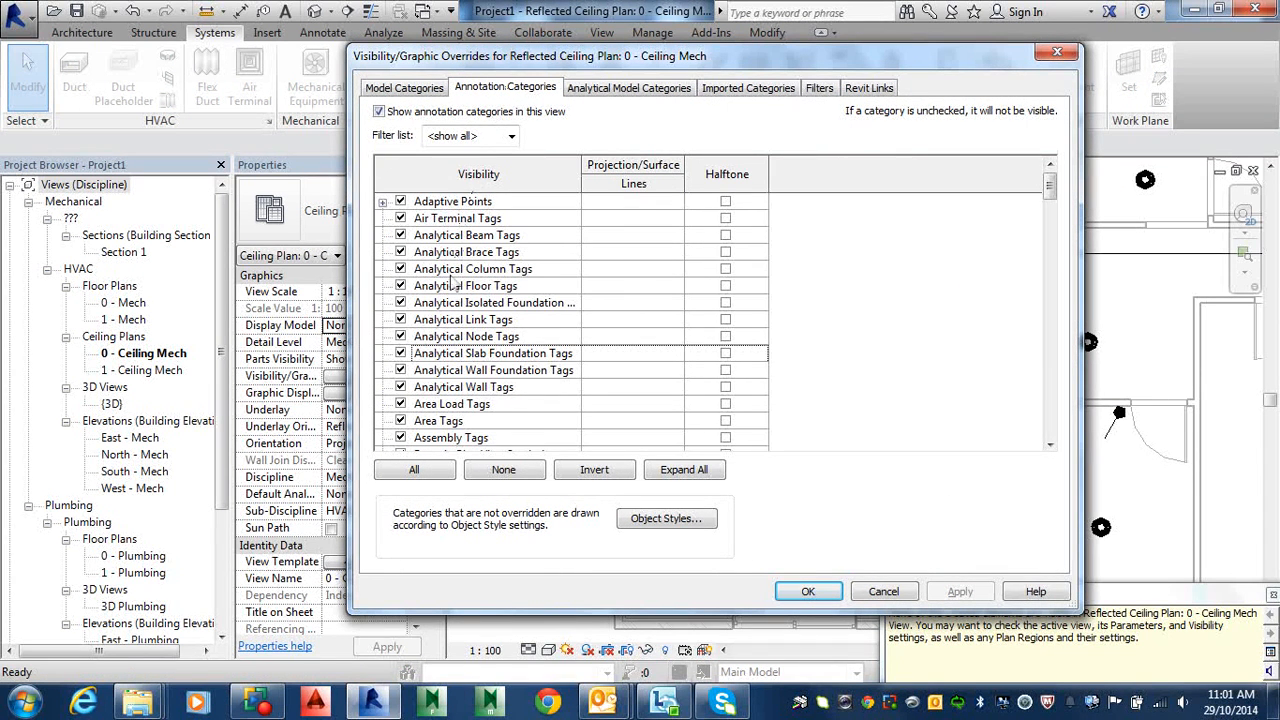
scroll(452, 335, "down", 1)
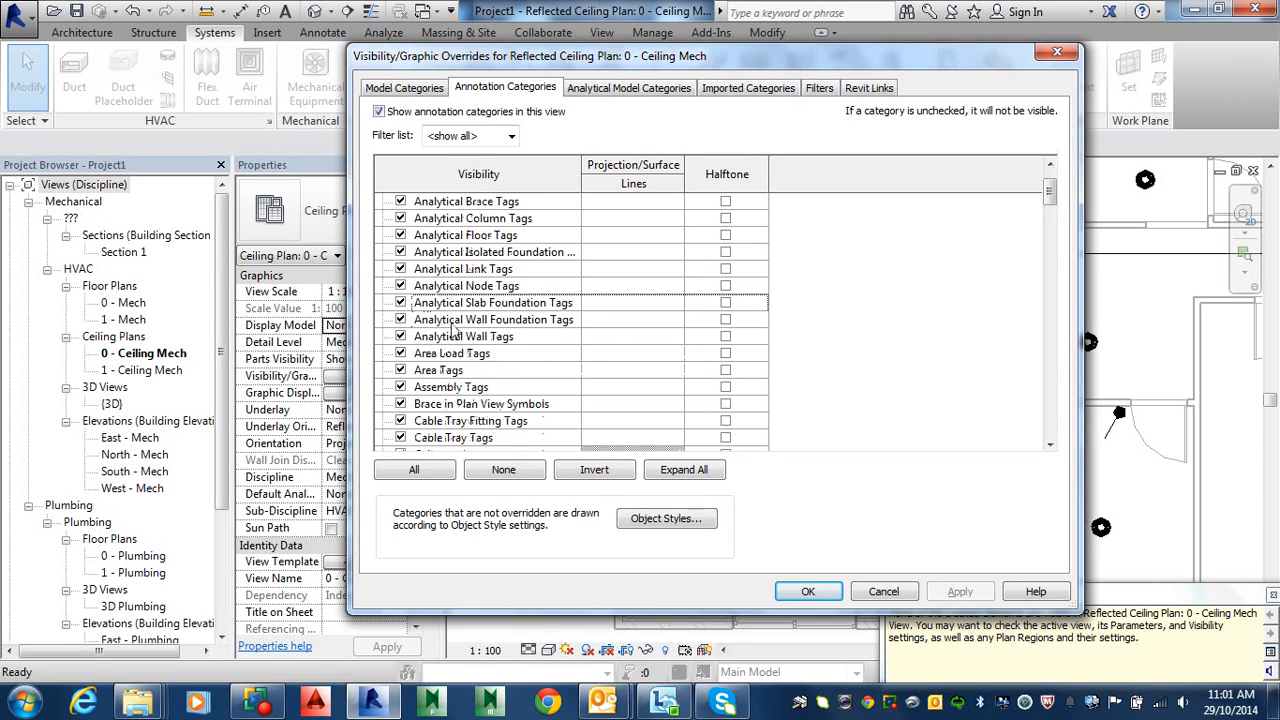
scroll(452, 335, "down", 1)
scroll(452, 330, "down", 3)
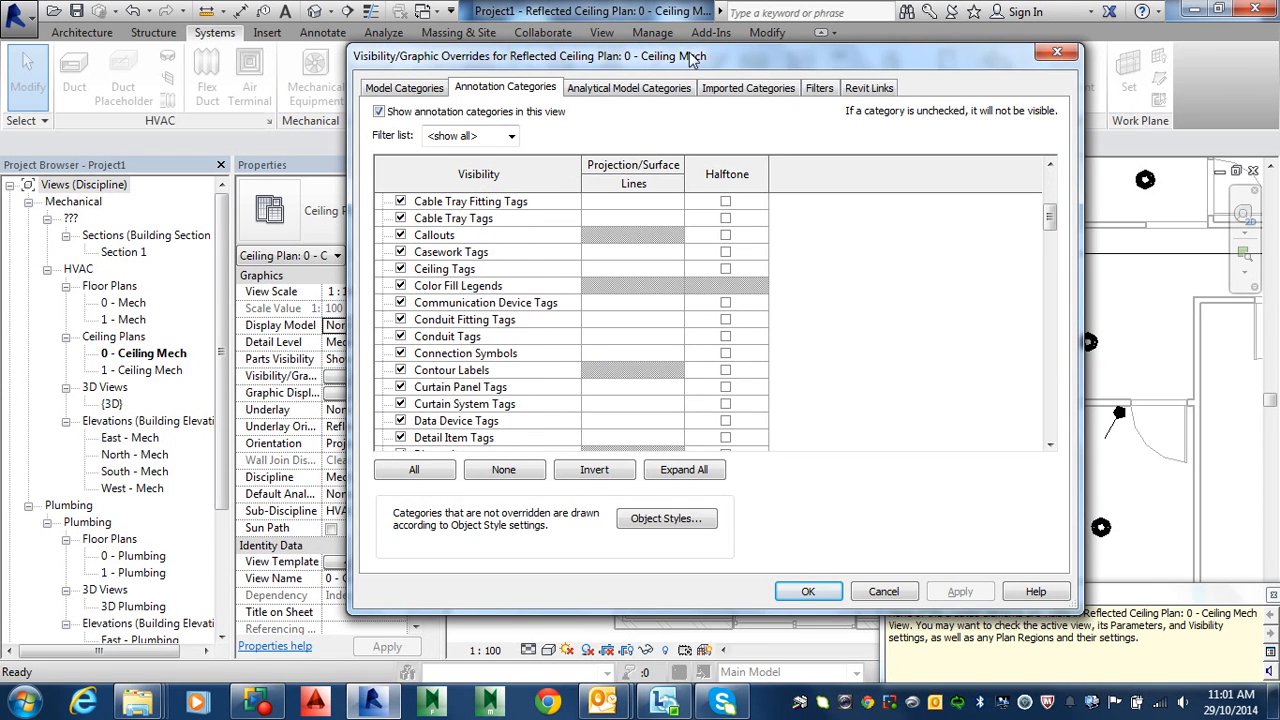
left_click_drag(688, 52, 682, 148)
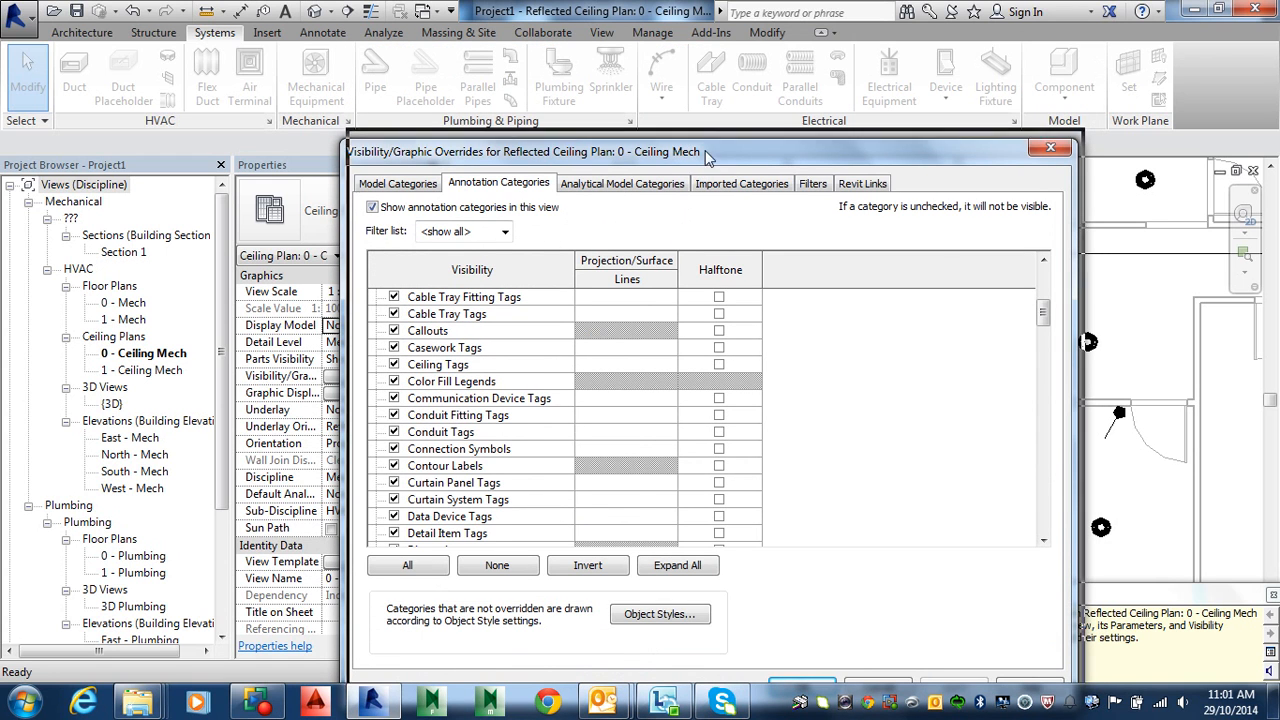
left_click_drag(698, 152, 754, 95)
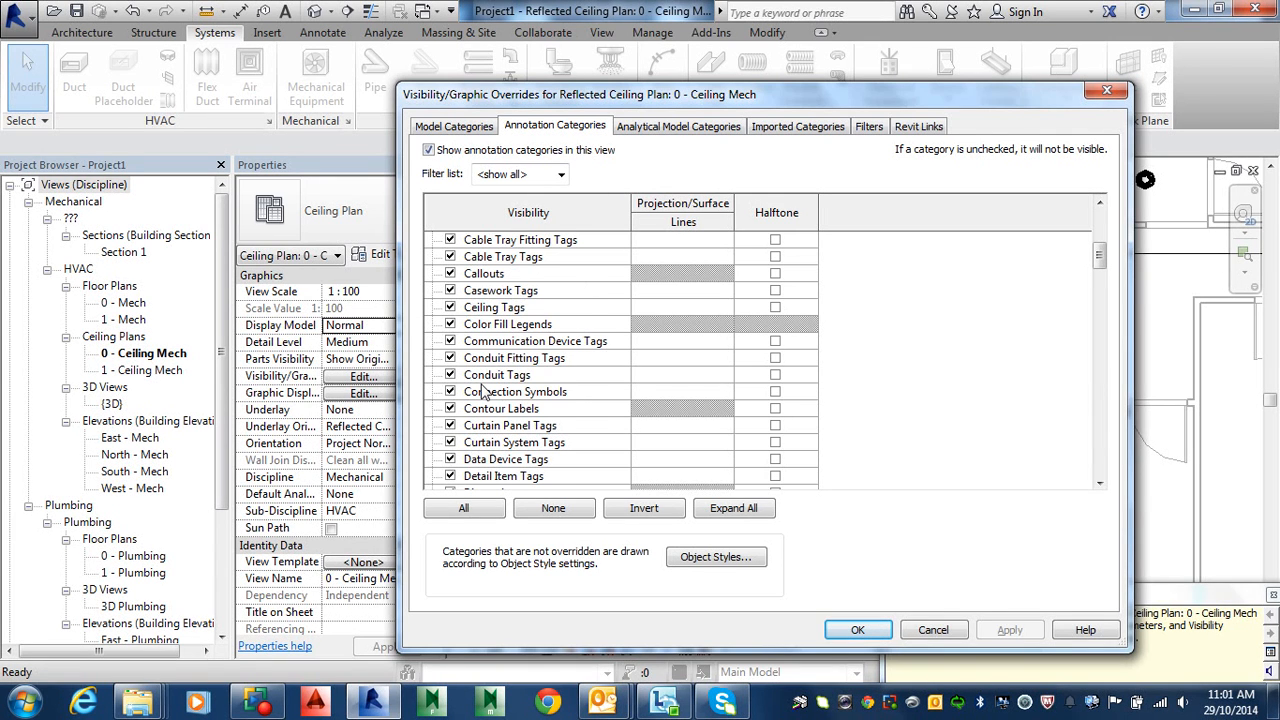
scroll(483, 393, "down", 3)
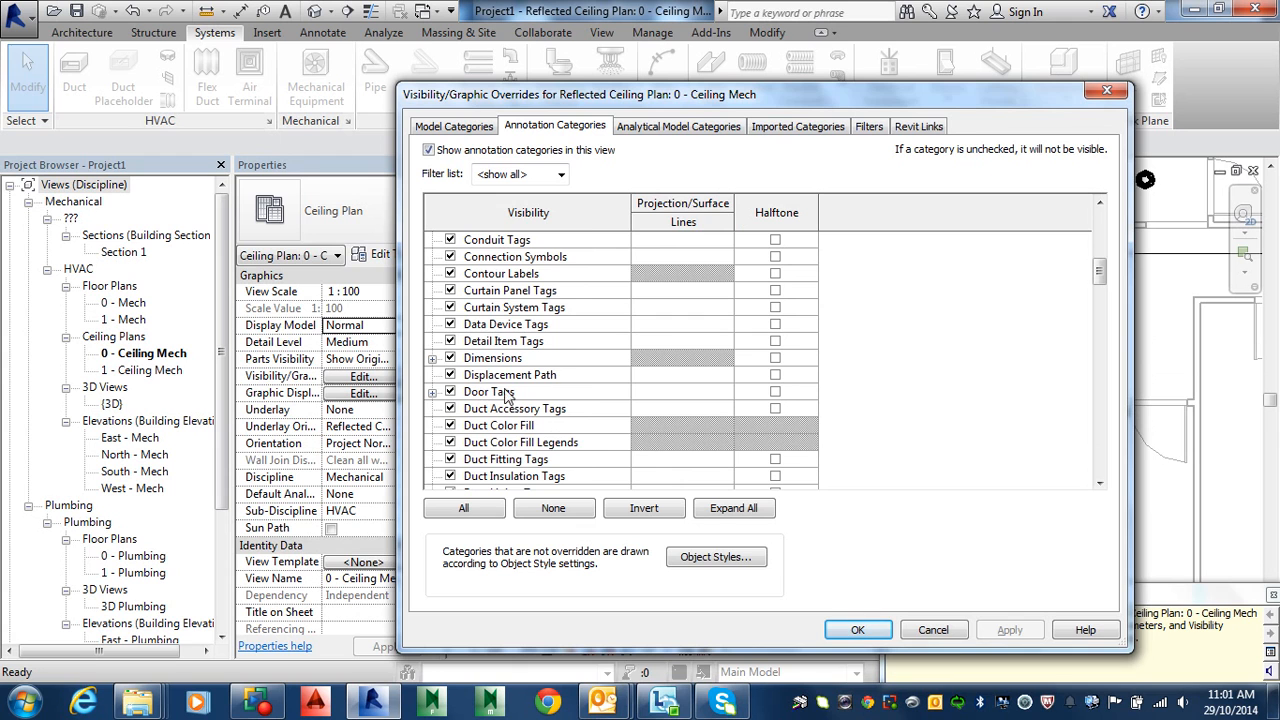
scroll(508, 393, "down", 3)
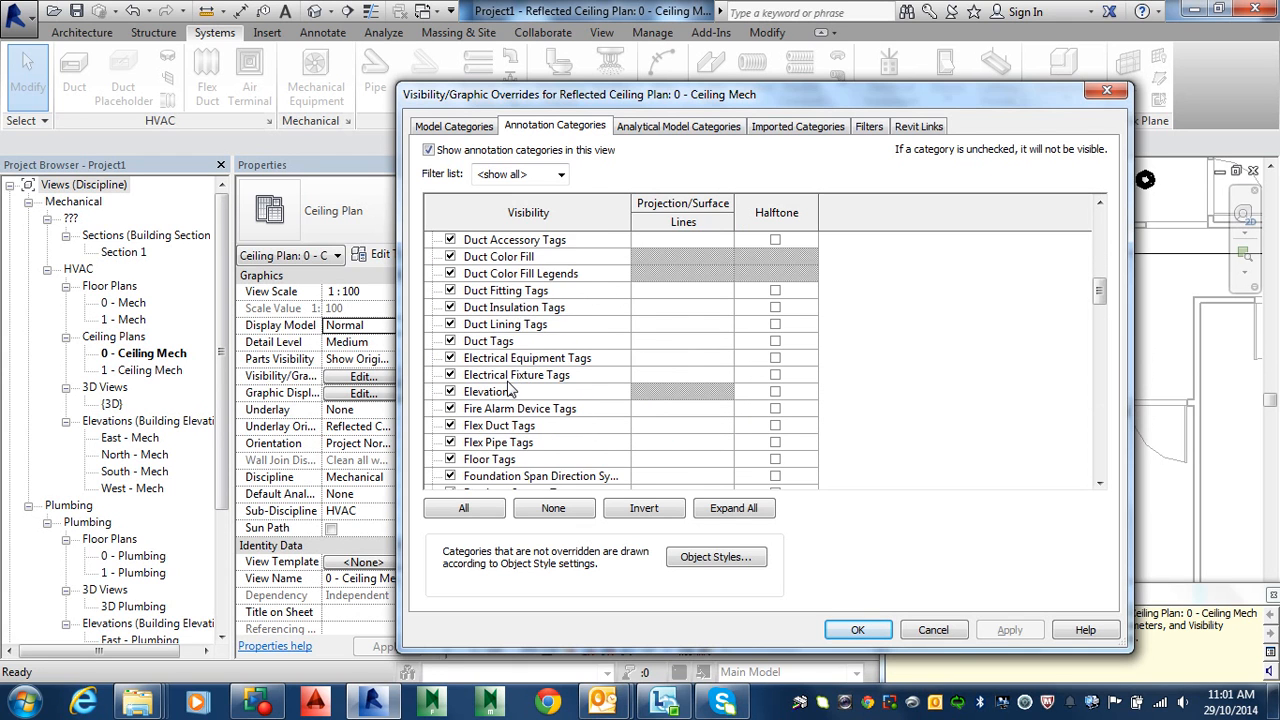
scroll(508, 393, "down", 4)
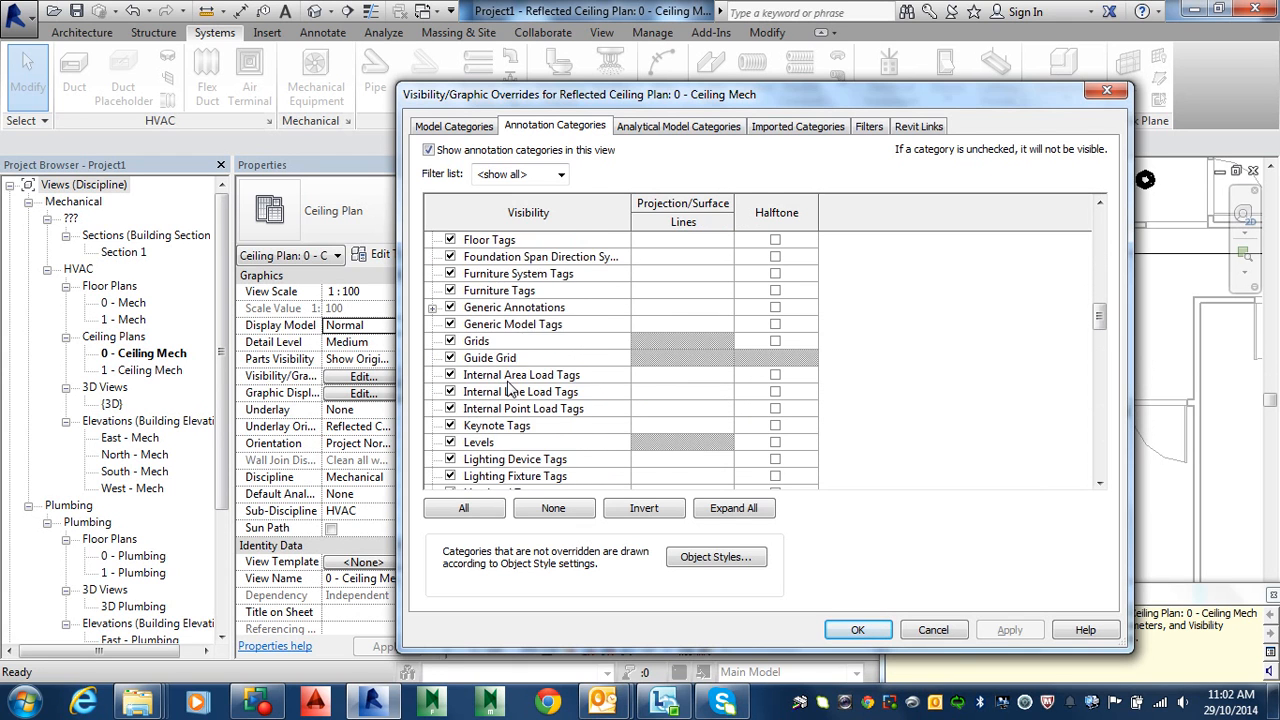
scroll(508, 393, "down", 1)
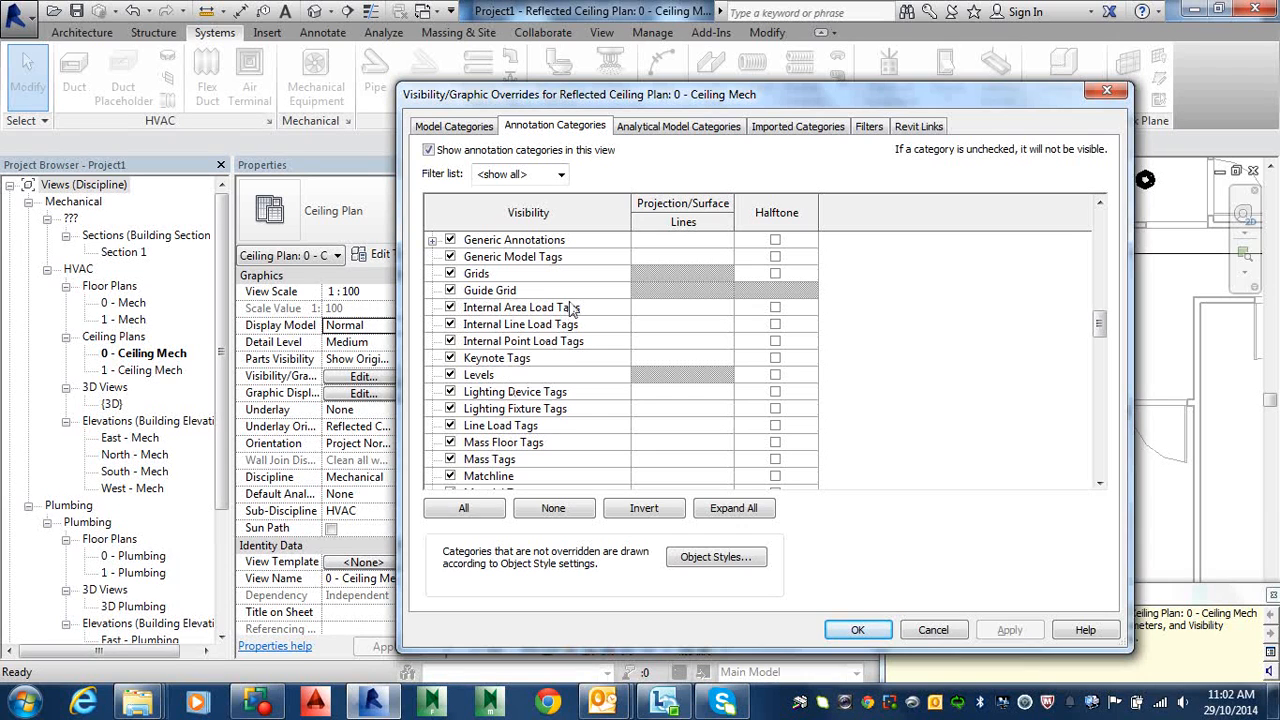
scroll(510, 382, "down", 3)
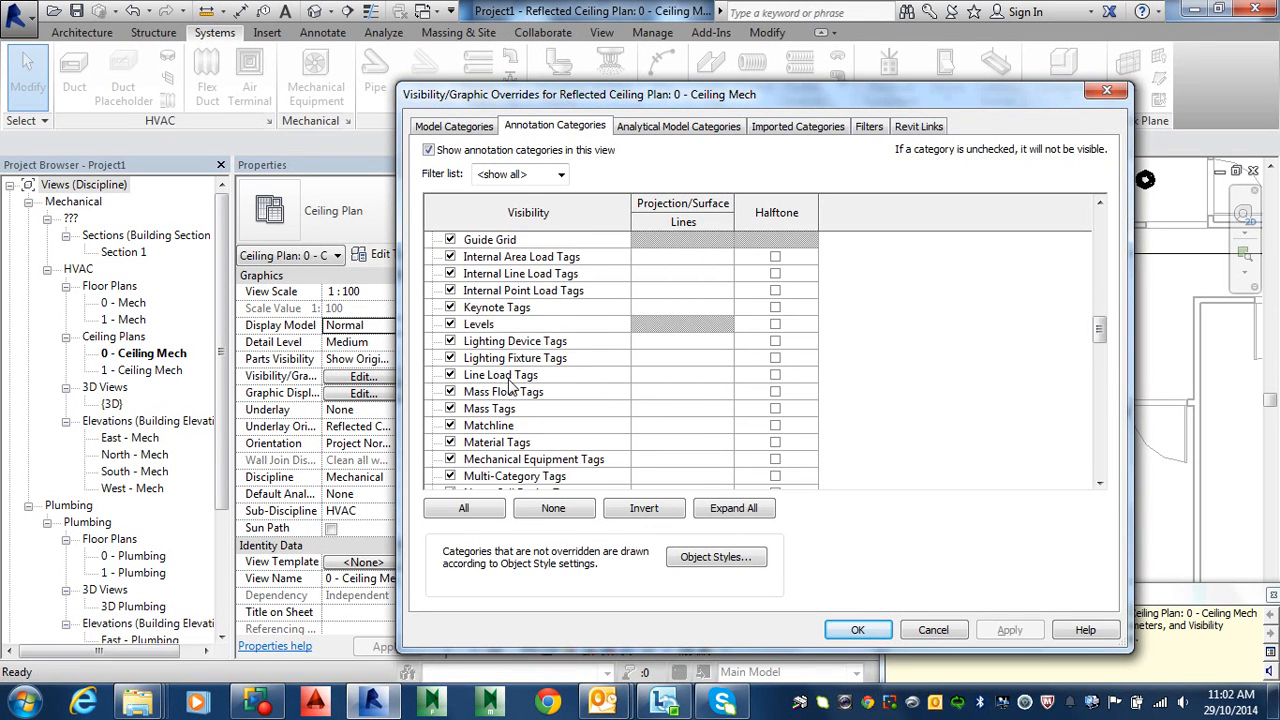
scroll(517, 377, "down", 7)
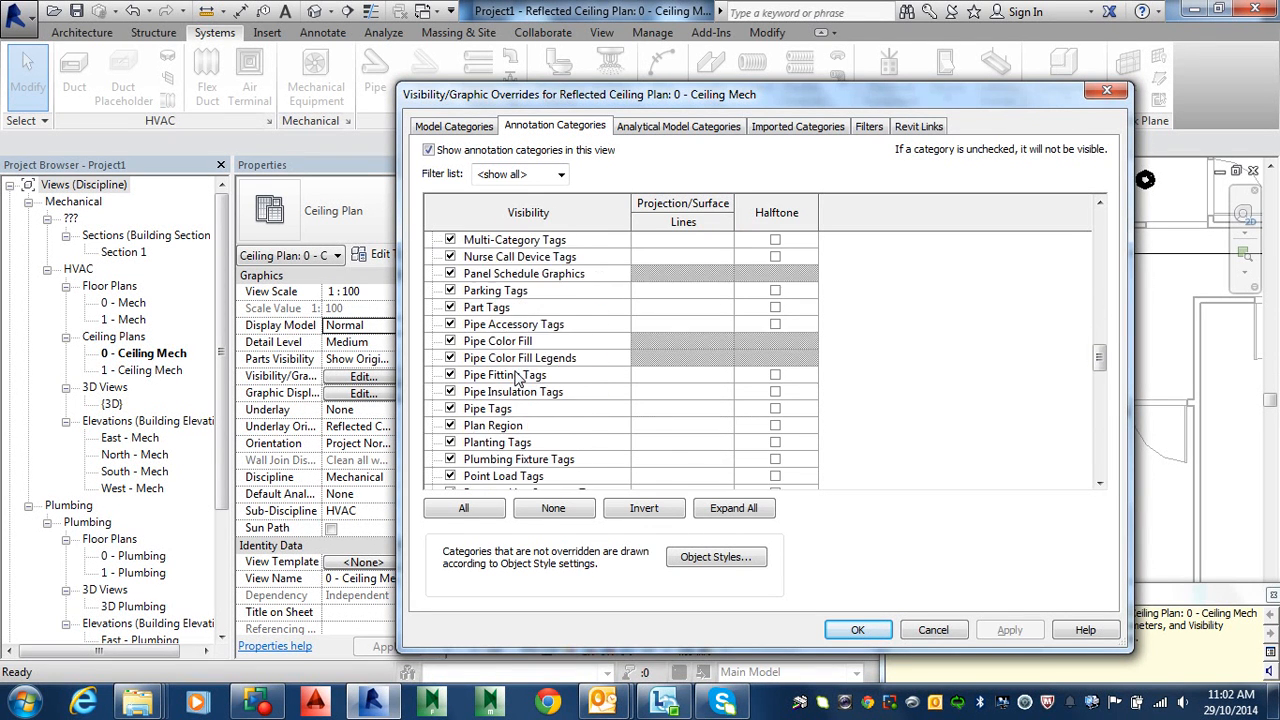
scroll(517, 377, "down", 8)
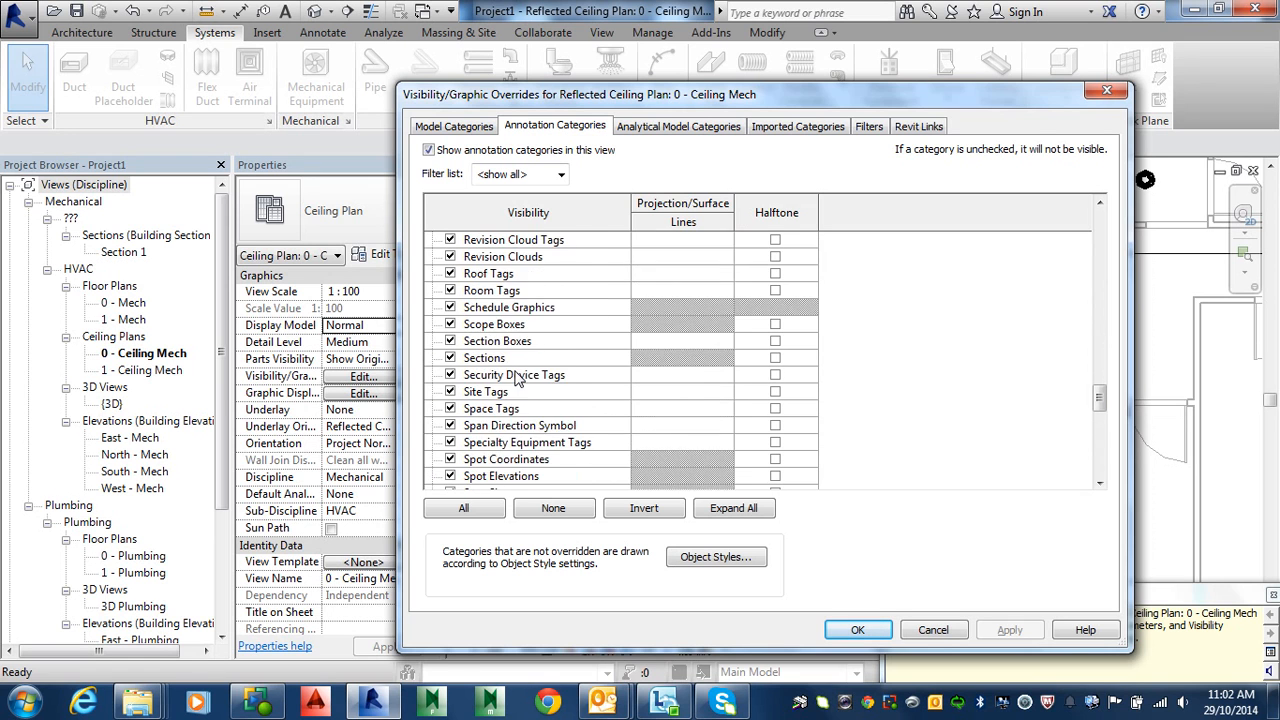
scroll(517, 377, "down", 6)
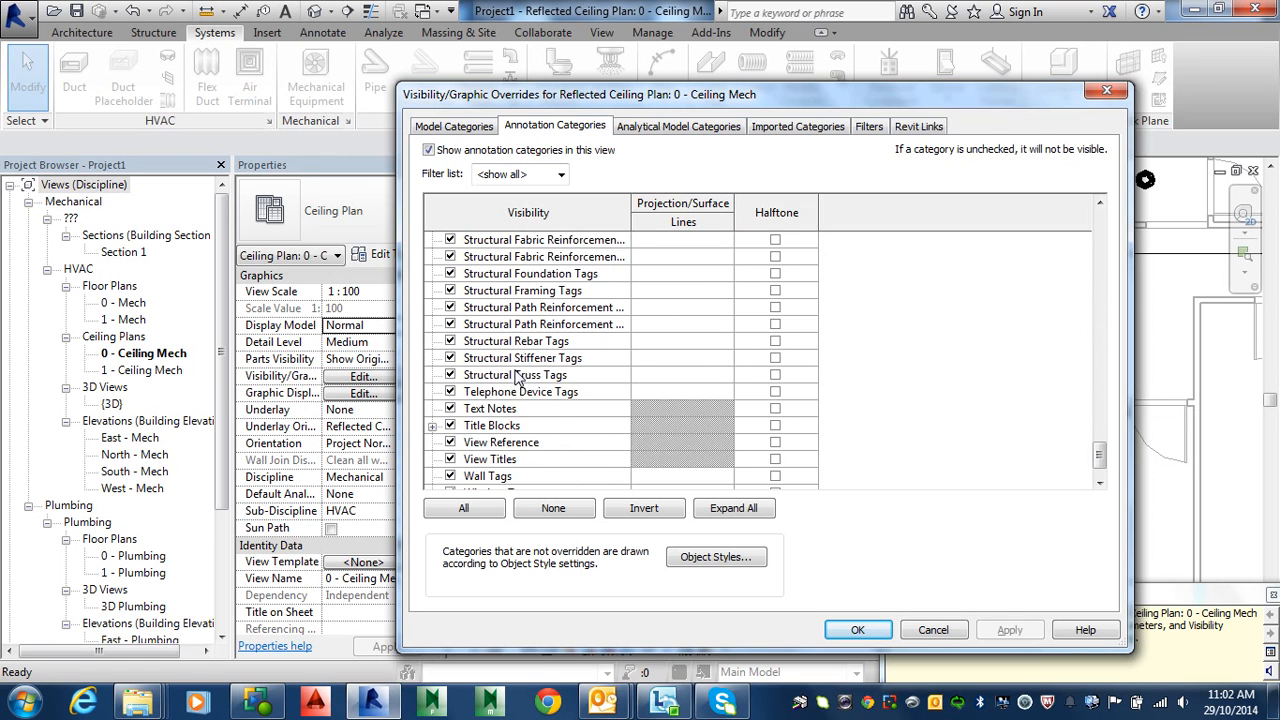
scroll(508, 405, "up", 1)
scroll(508, 405, "up", 1)
scroll(520, 378, "down", 2)
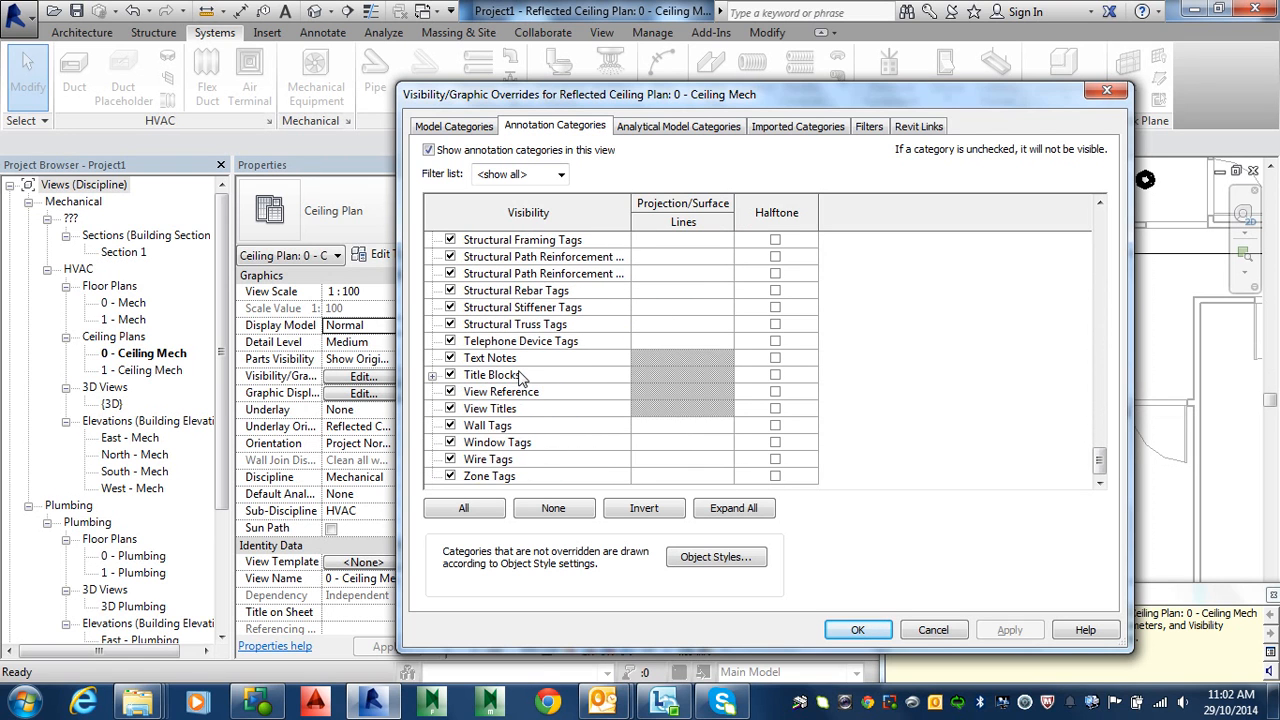
scroll(497, 422, "up", 3)
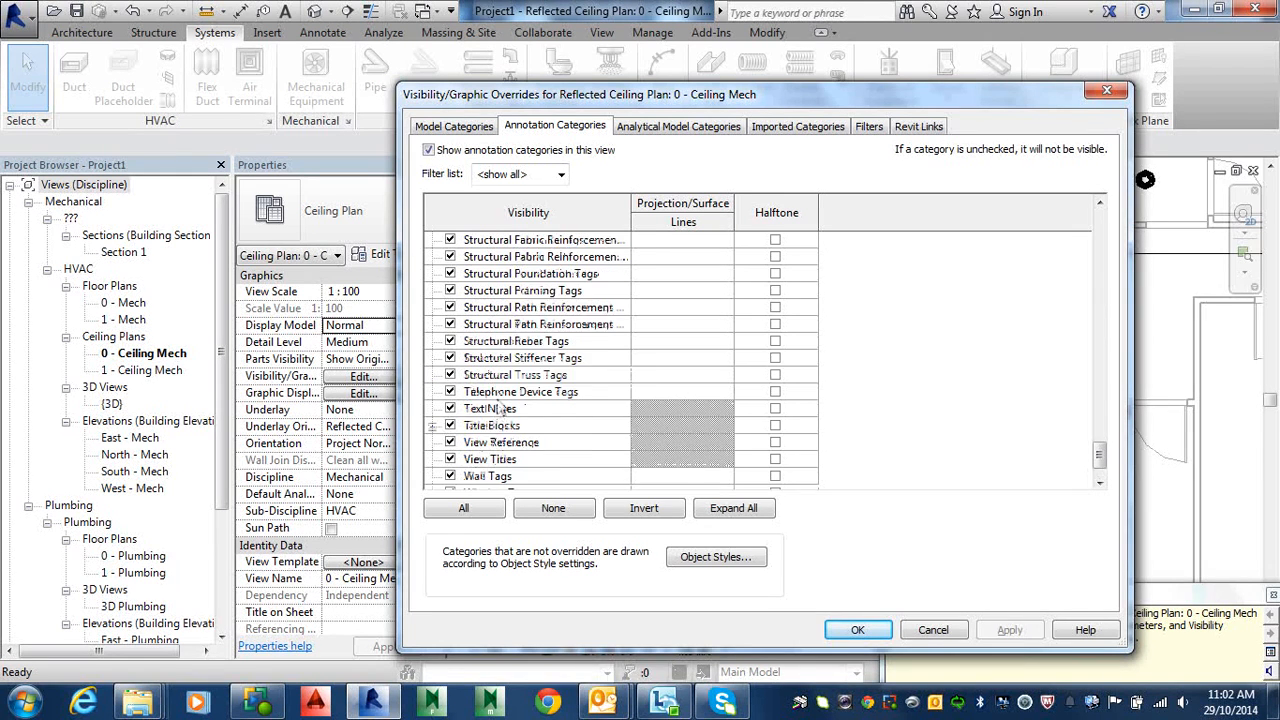
left_click(455, 126)
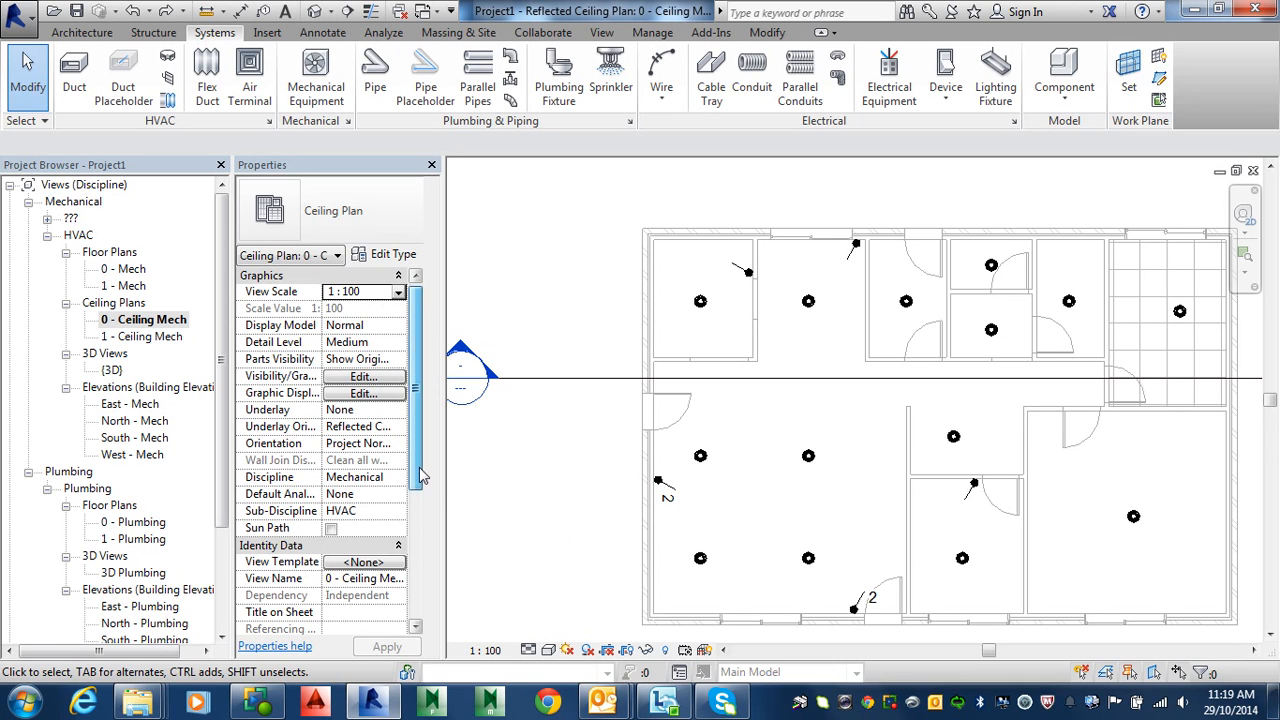
Step: Check the plan's View Range shows a 2900.0 top offset at Level 1 and a 1200.0 cut plane
scroll(425, 482, "down", 1)
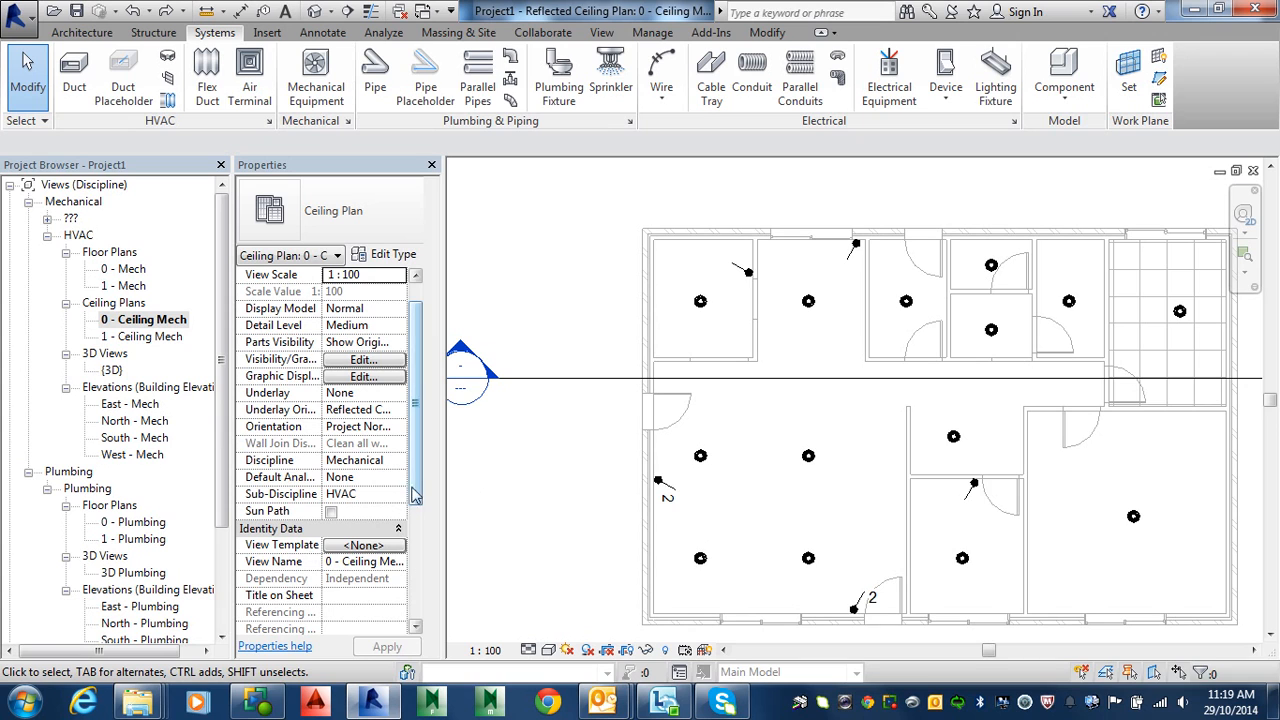
scroll(417, 490, "down", 1)
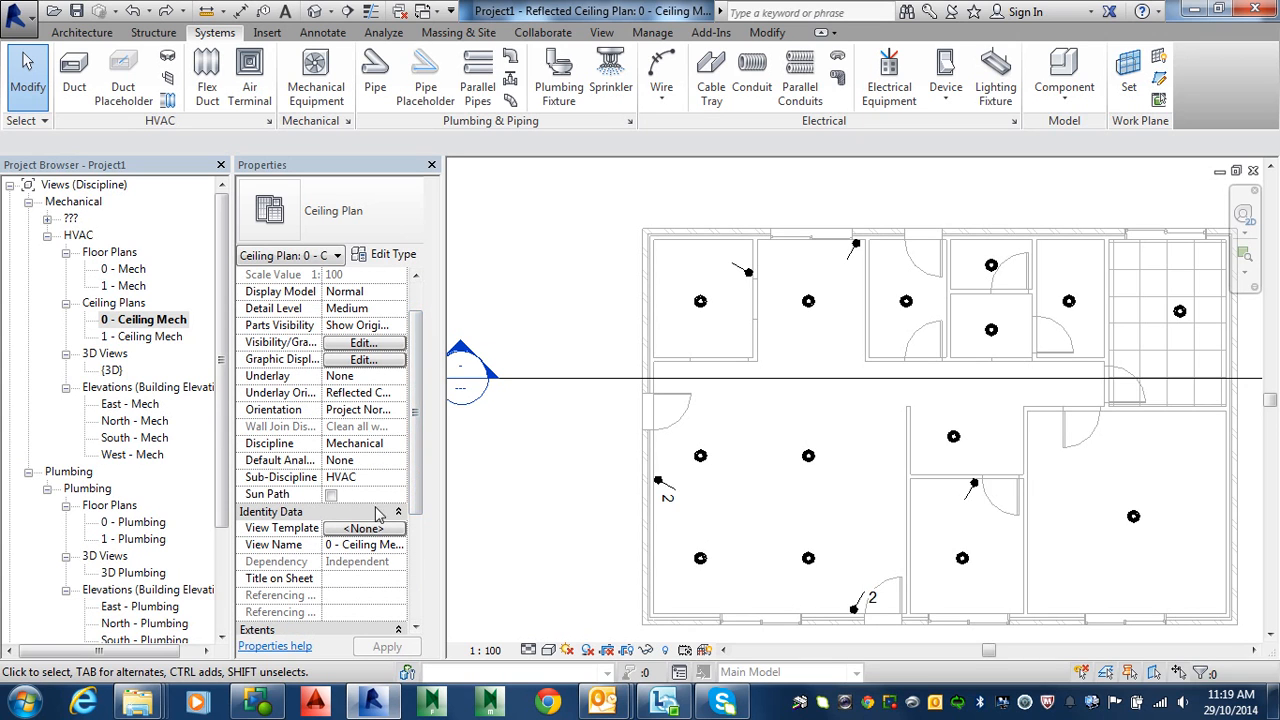
scroll(417, 455, "down", 5)
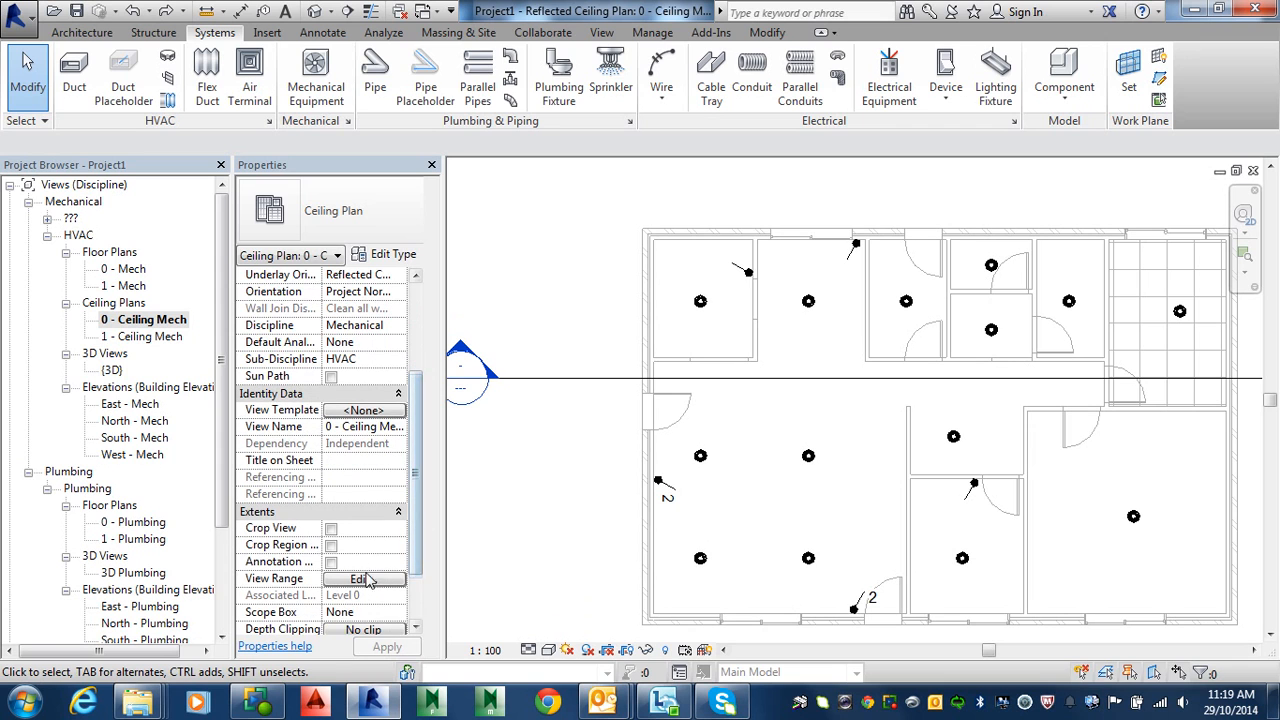
left_click(362, 580)
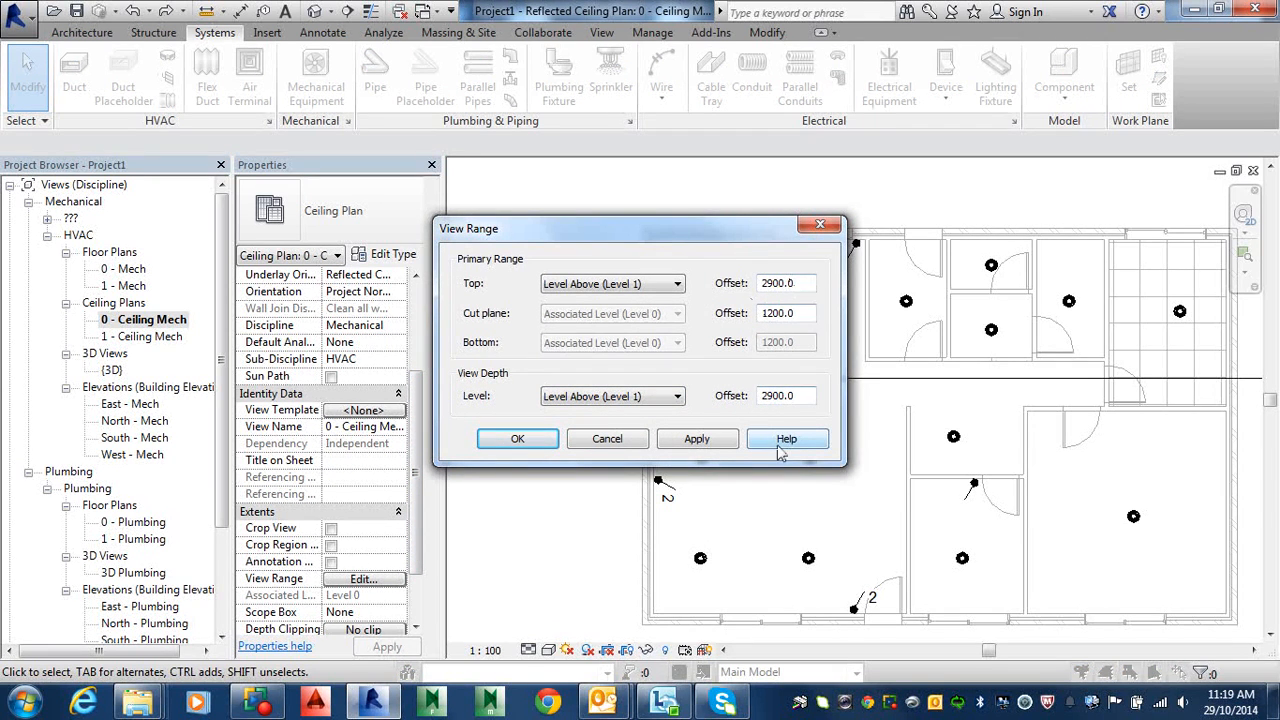
left_click(513, 440)
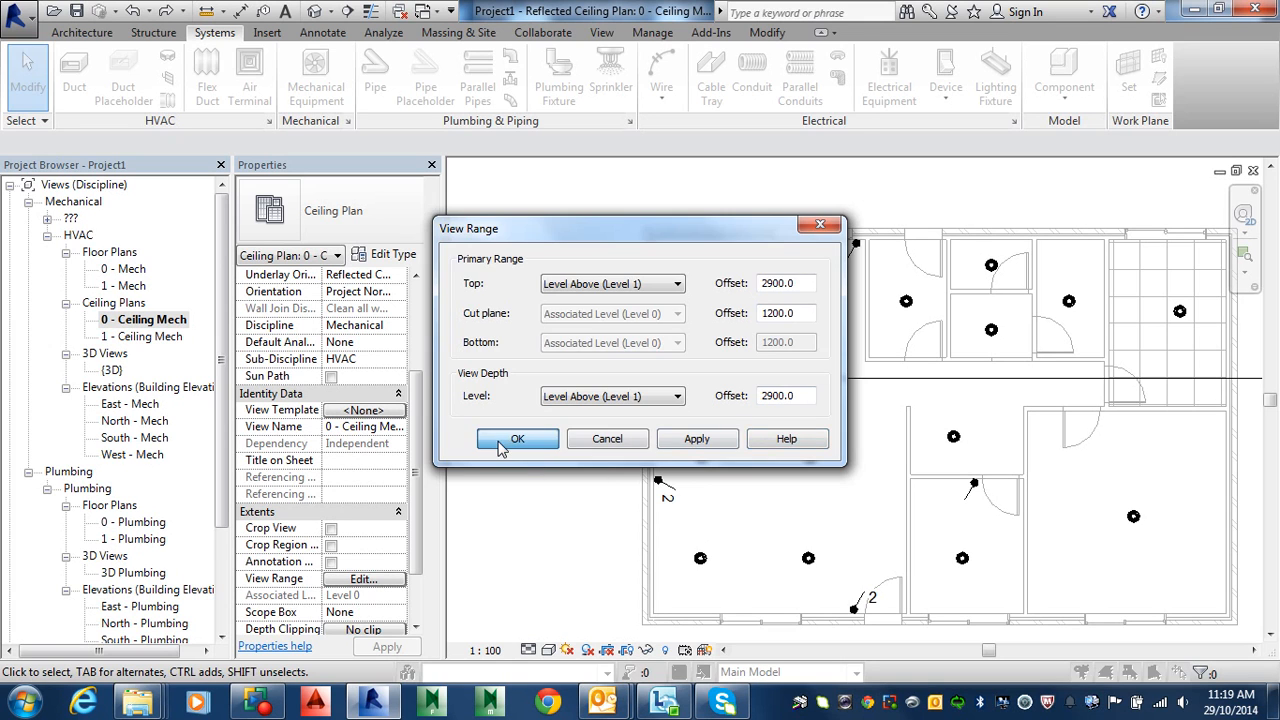